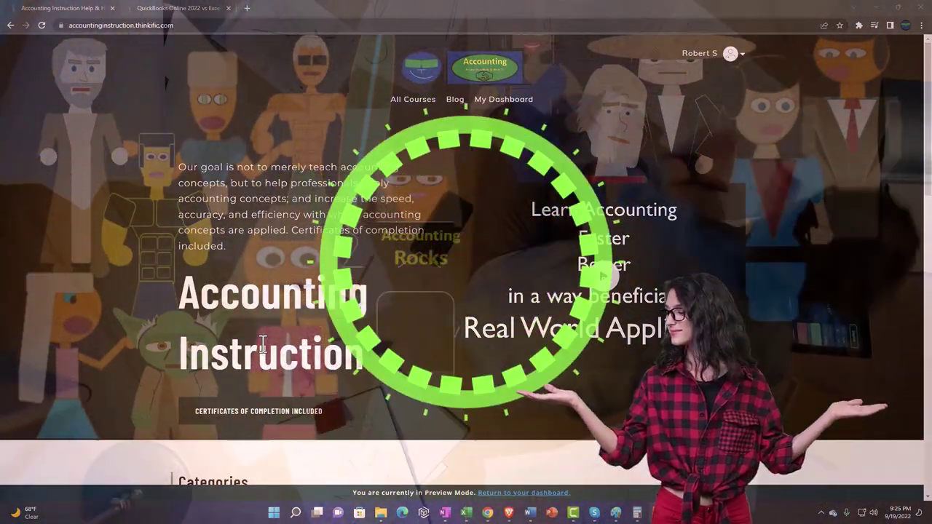
Browse the Thinkific course categories, then switch to the QuickBooks Online 2022 lesson tab.
{"action": "scroll", "coordinate": [127, 394], "scroll_direction": "down", "scroll_amount": 2}
{"action": "scroll", "coordinate": [128, 397], "scroll_direction": "down", "scroll_amount": 5}
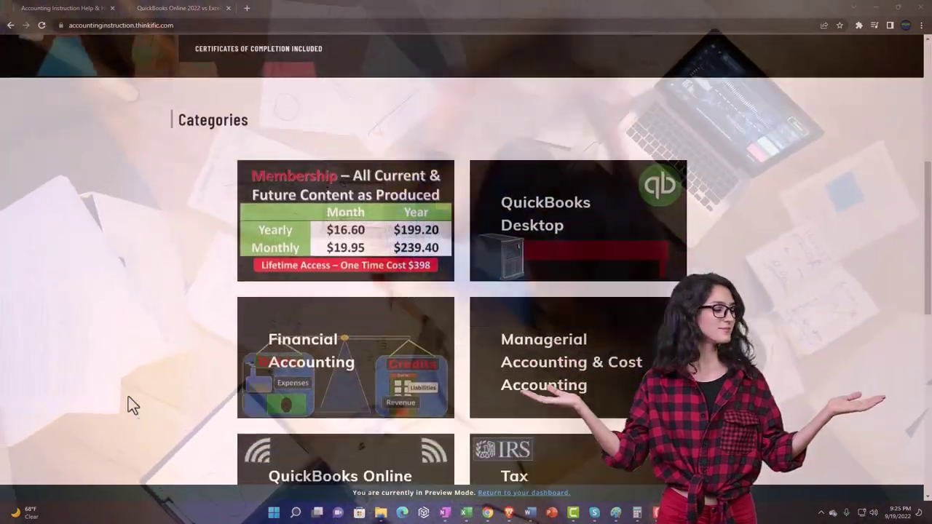
{"action": "scroll", "coordinate": [128, 396], "scroll_direction": "down", "scroll_amount": 6}
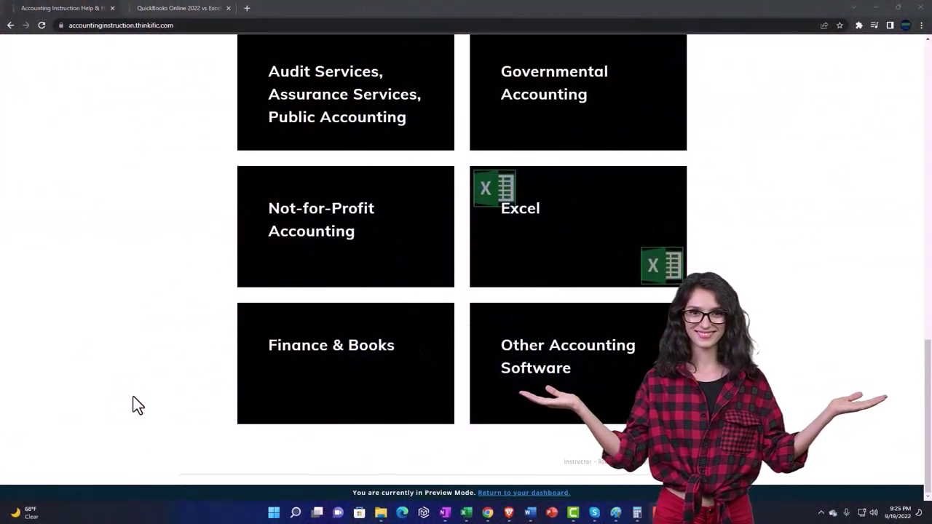
{"action": "left_click", "coordinate": [166, 9]}
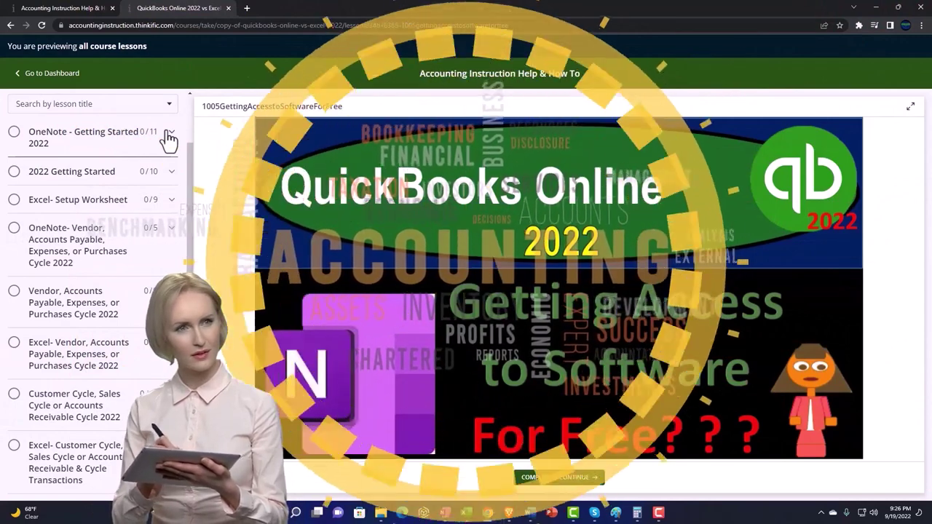
Expand the OneNote - Getting Started section in the lesson sidebar.
{"action": "left_click", "coordinate": [167, 136]}
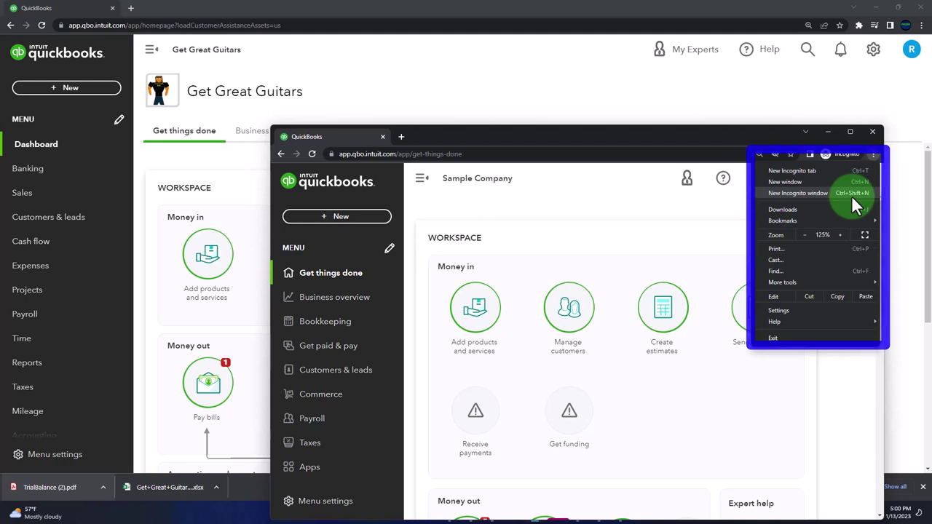
Dismiss the Chrome menu in the Sample Company window and open the gear settings menu.
{"action": "left_click", "coordinate": [510, 201]}
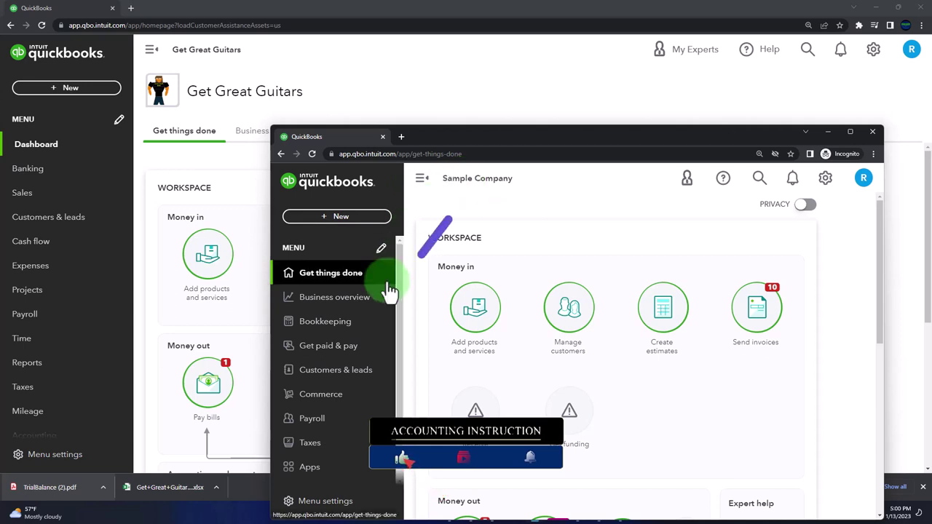
{"action": "left_click", "coordinate": [821, 184]}
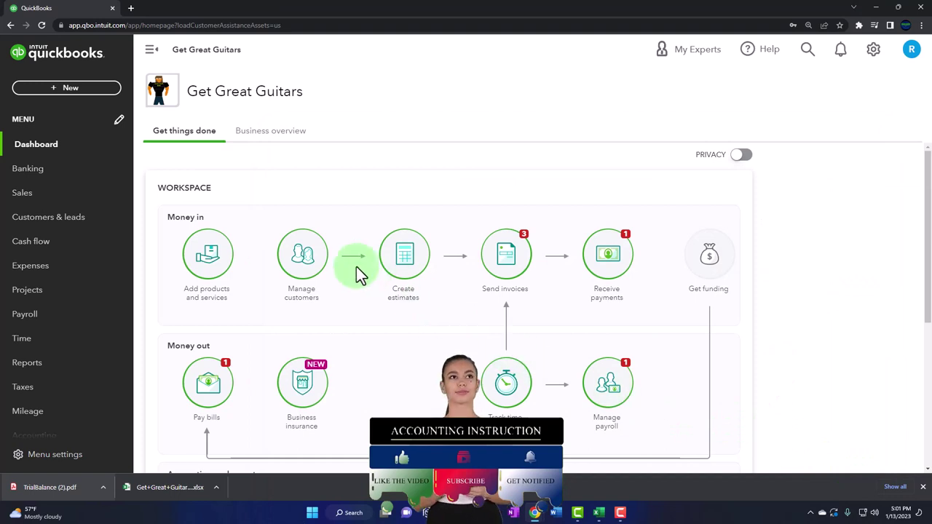
Duplicate the QuickBooks browser tab twice to get three Get Great Guitars tabs.
{"action": "right_click", "coordinate": [84, 14]}
{"action": "left_click", "coordinate": [116, 75]}
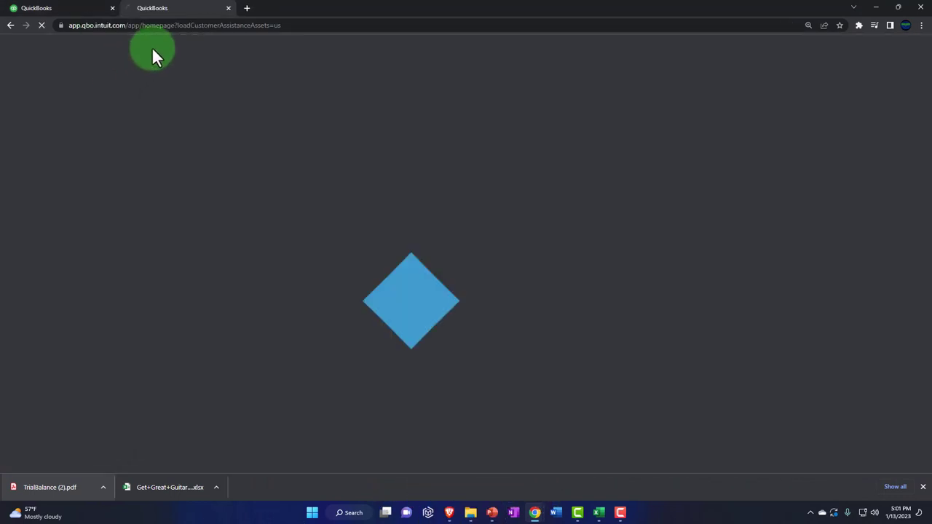
{"action": "right_click", "coordinate": [185, 7]}
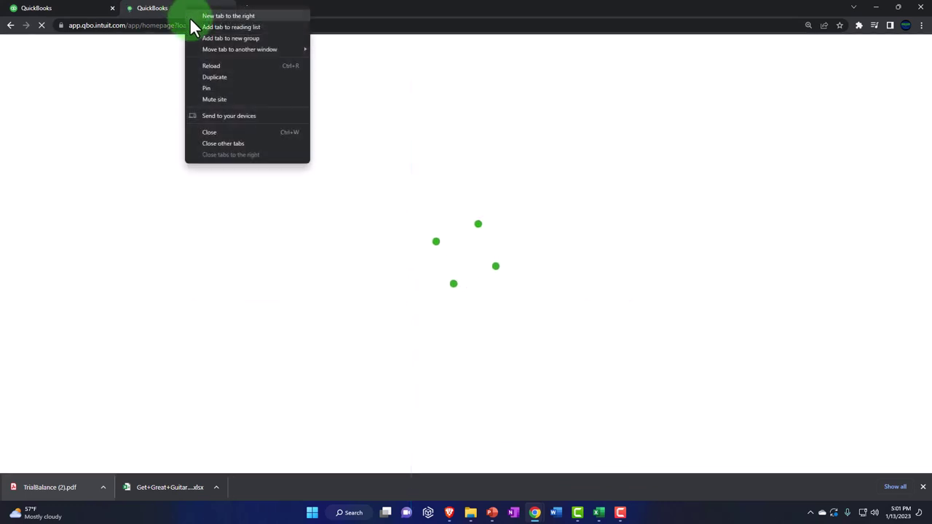
{"action": "left_click", "coordinate": [209, 71]}
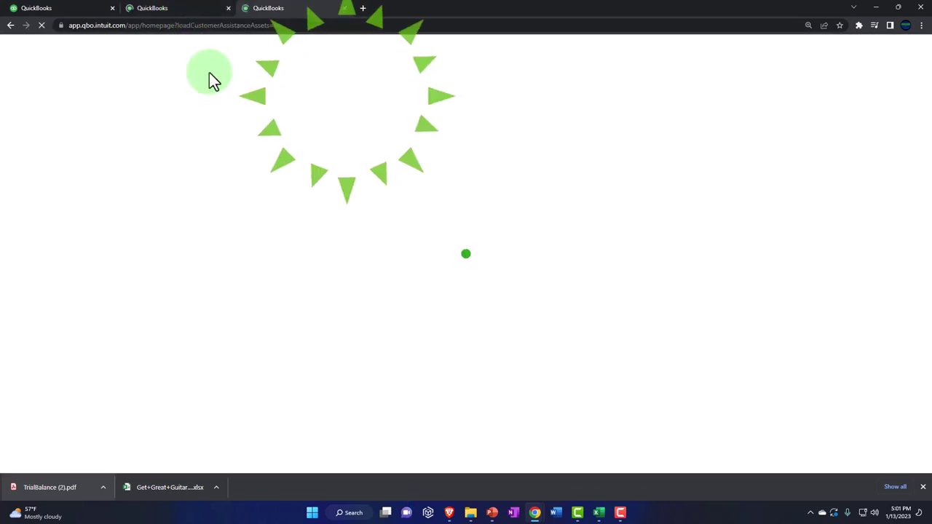
Open the Balance Sheet report from Reports in the second tab.
{"action": "left_click", "coordinate": [188, 9]}
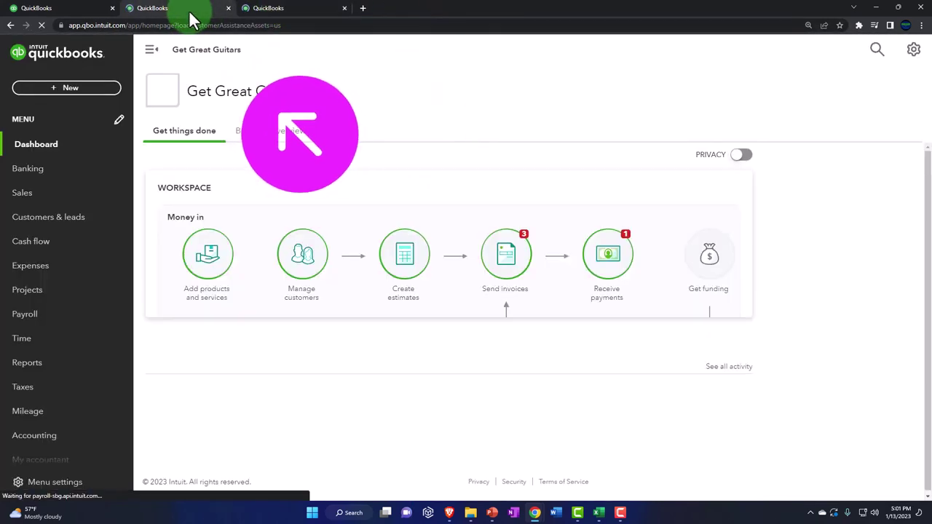
{"action": "left_click", "coordinate": [65, 369]}
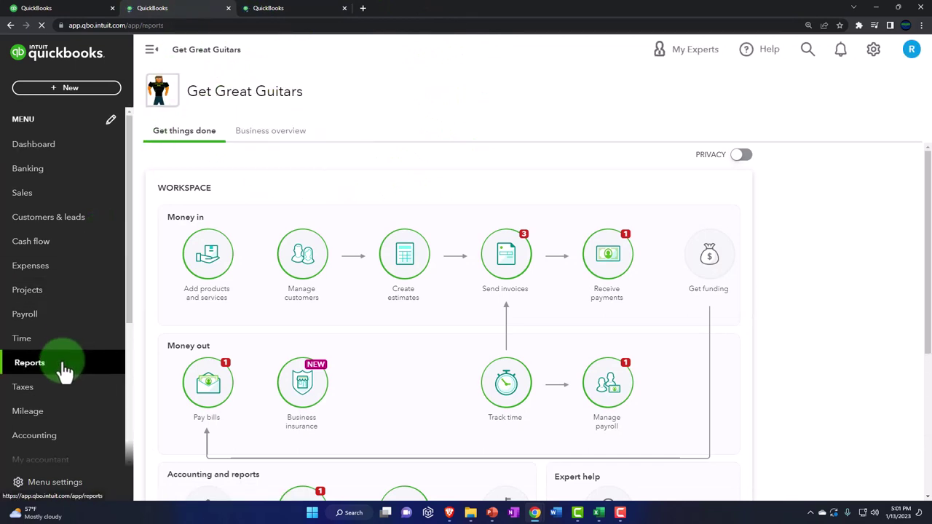
{"action": "left_click", "coordinate": [218, 373]}
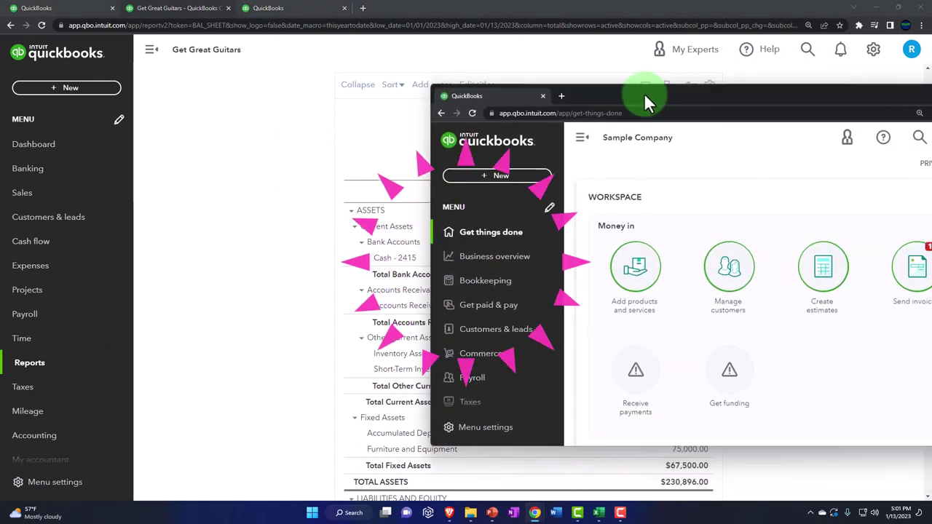
{"action": "left_click", "coordinate": [280, 273]}
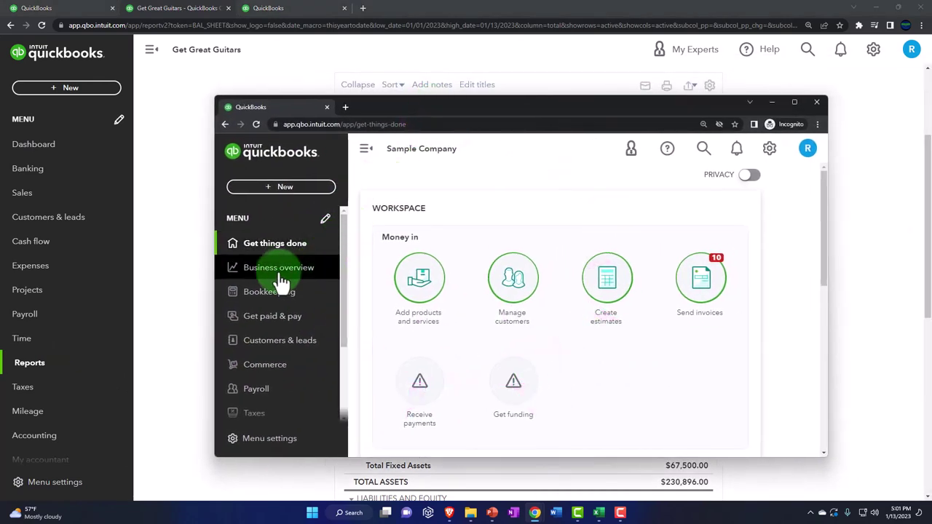
{"action": "left_click", "coordinate": [278, 212]}
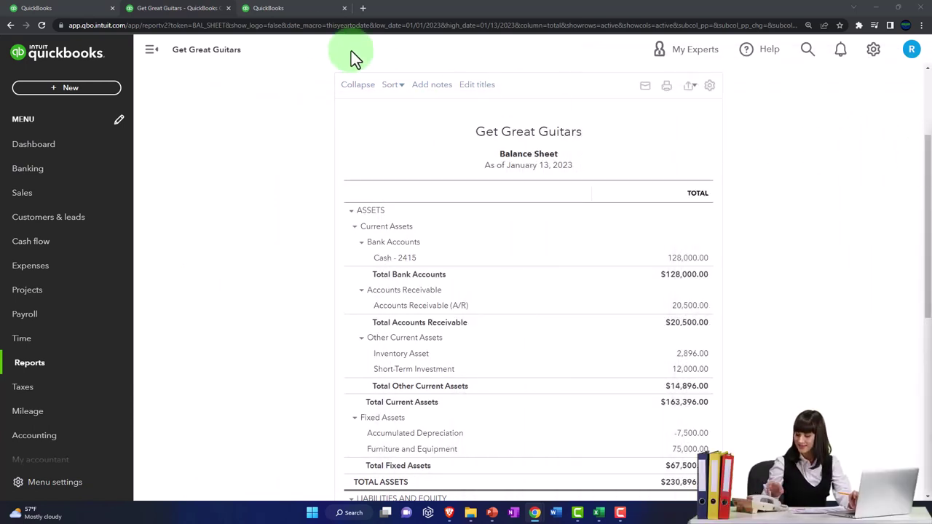
Open the Reports list in the third tab and pick Profit and Loss.
{"action": "left_click", "coordinate": [286, 17]}
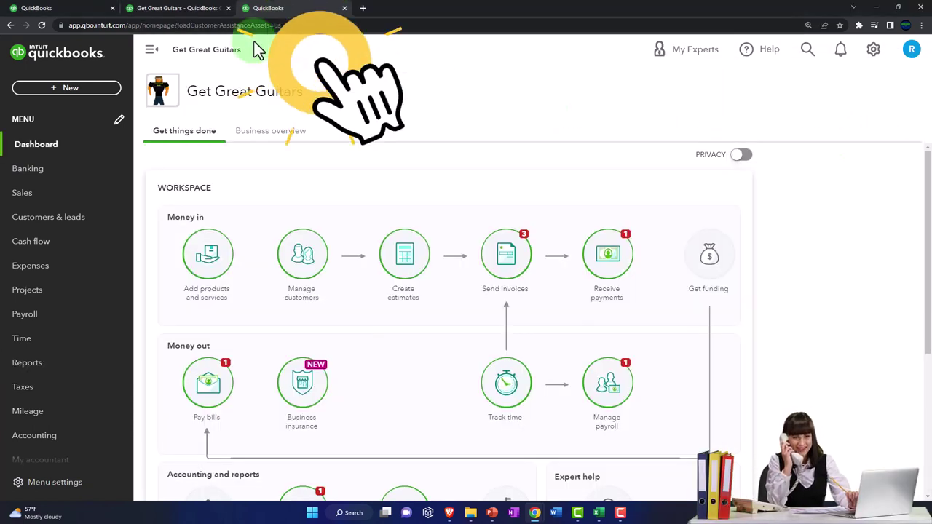
{"action": "left_click", "coordinate": [75, 291]}
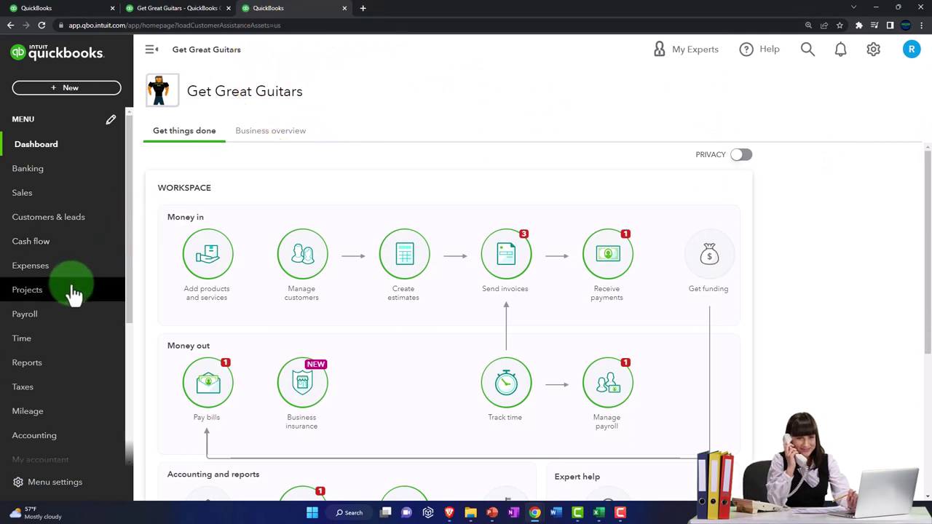
{"action": "left_click", "coordinate": [37, 364]}
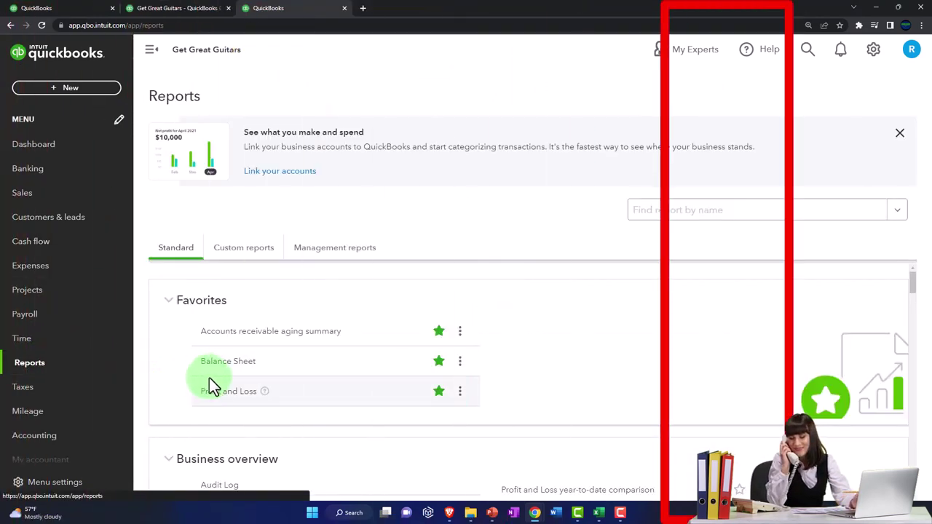
{"action": "left_click", "coordinate": [218, 395]}
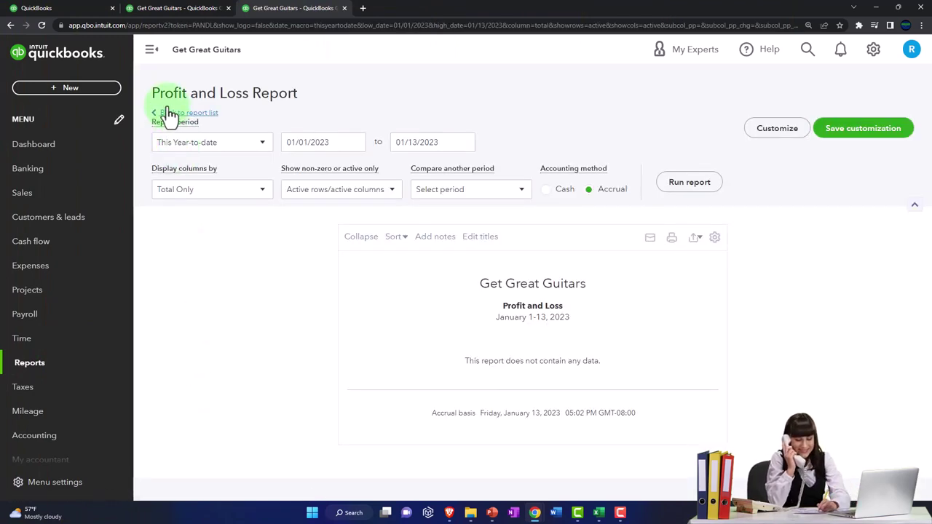
Rerun Profit and Loss for a custom 01/01/2023 to 12/31/2023 period with the sidebar collapsed.
{"action": "left_click", "coordinate": [152, 57]}
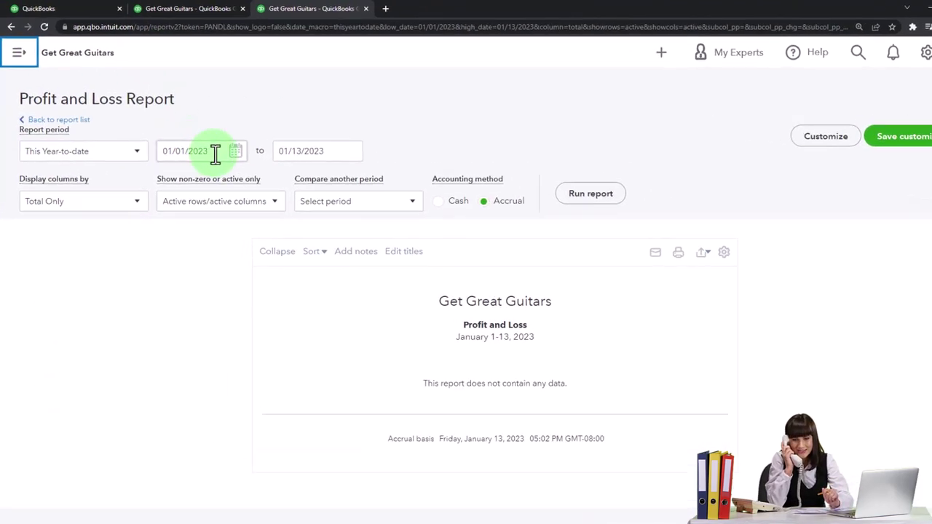
{"action": "left_click_drag", "start_coordinate": [199, 141], "coordinate": [184, 141]}
{"action": "left_click_drag", "start_coordinate": [271, 212], "coordinate": [232, 205]}
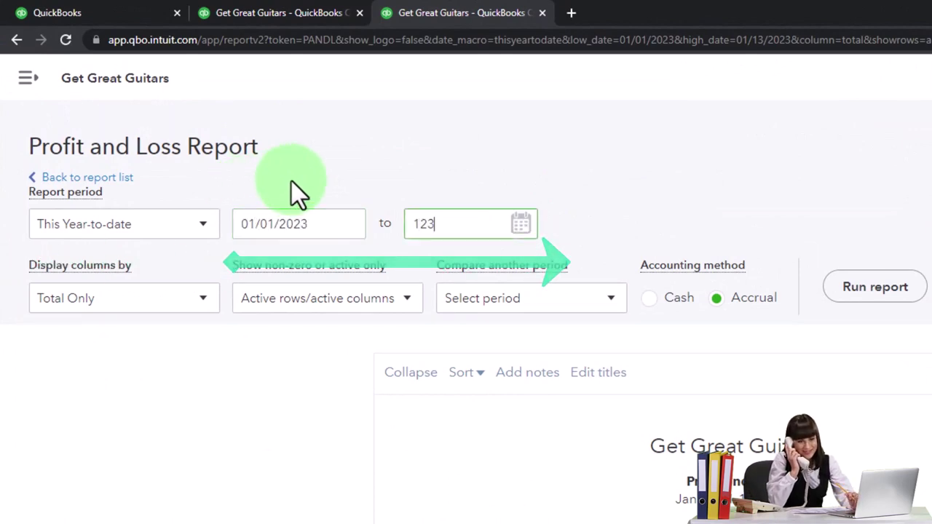
{"action": "left_click", "coordinate": [859, 294]}
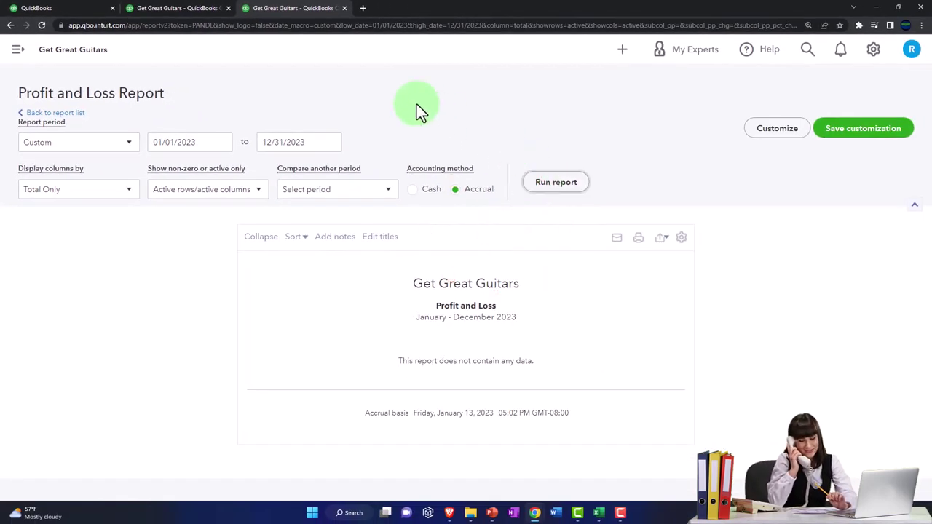
Set the Balance Sheet period to 01/01/2023 through 12/31/2023.
{"action": "left_click", "coordinate": [193, 11]}
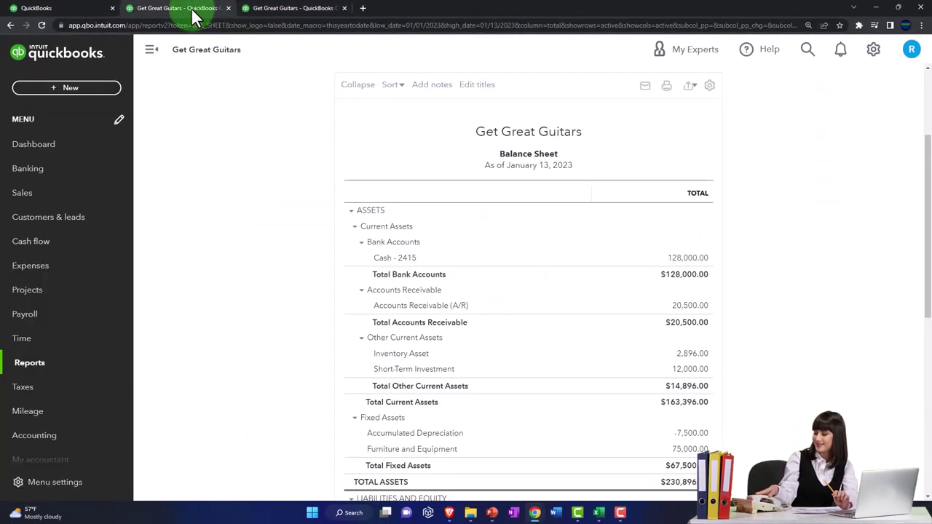
{"action": "left_click", "coordinate": [156, 57]}
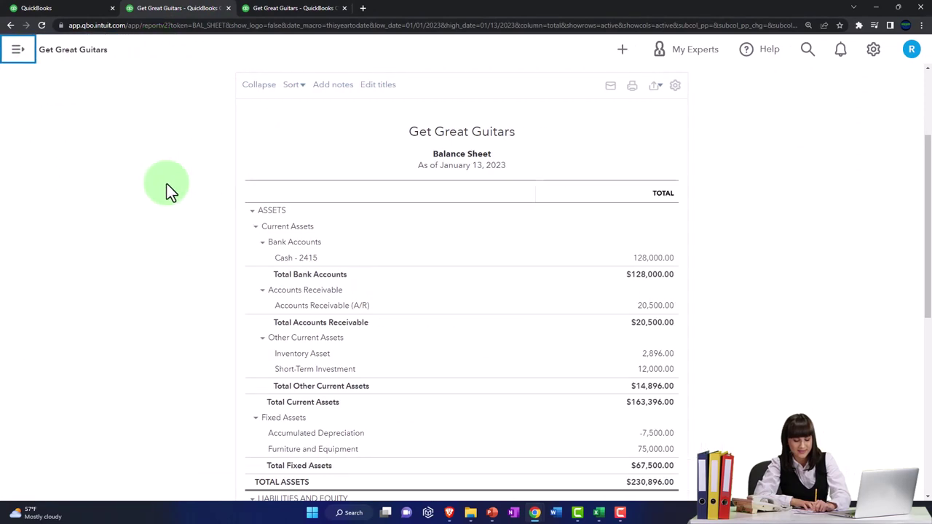
{"action": "scroll", "coordinate": [166, 182], "scroll_direction": "up", "scroll_amount": 3}
{"action": "left_click_drag", "start_coordinate": [206, 143], "coordinate": [154, 142]}
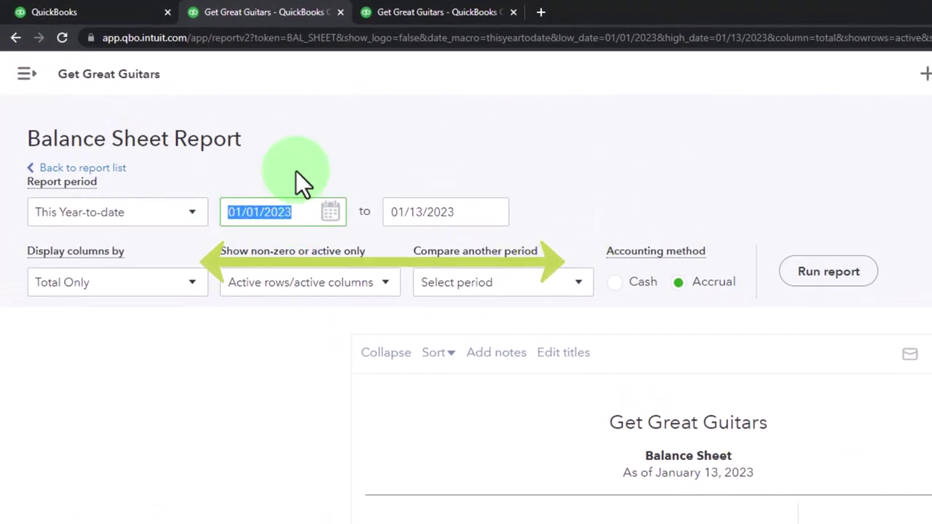
{"action": "type", "text": "0"}
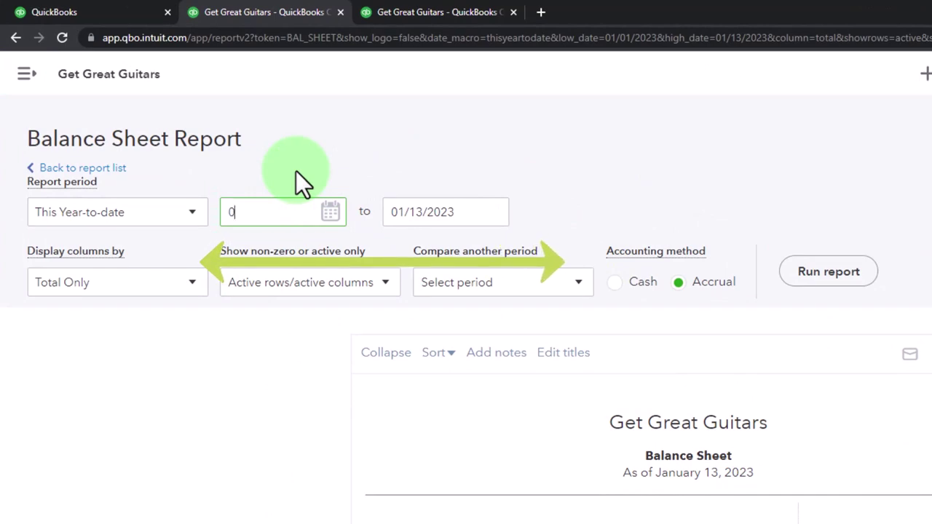
{"action": "type", "text": "1/01/2023"}
{"action": "key", "text": "Tab"}
{"action": "type", "text": "12312023"}
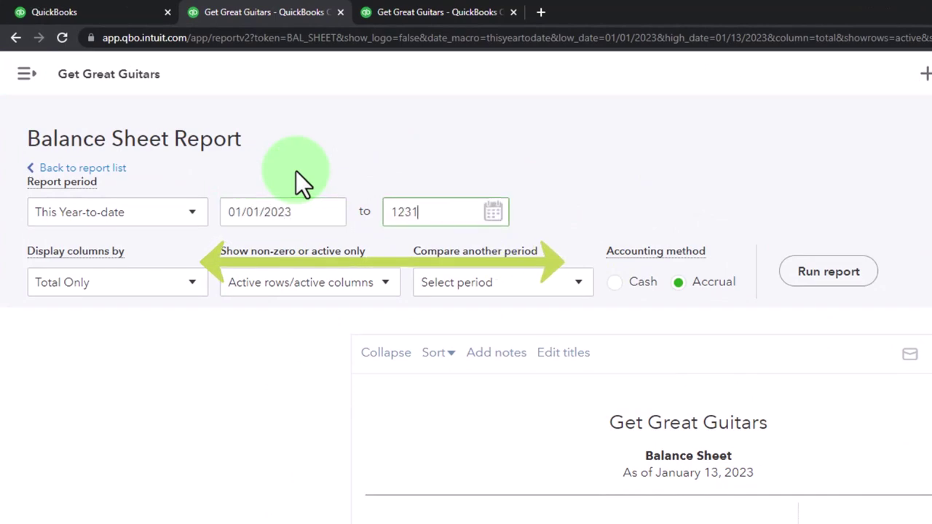
{"action": "key", "text": "Tab"}
Run the balance sheet as of December 31, 2023 and zoom the page in.
{"action": "left_click", "coordinate": [828, 271]}
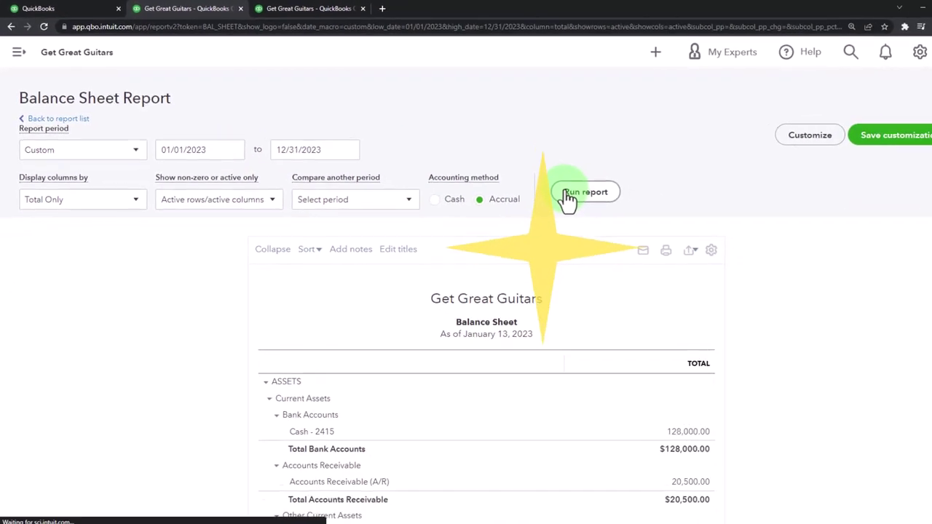
{"action": "scroll", "coordinate": [539, 191], "scroll_direction": "down", "scroll_amount": 3}
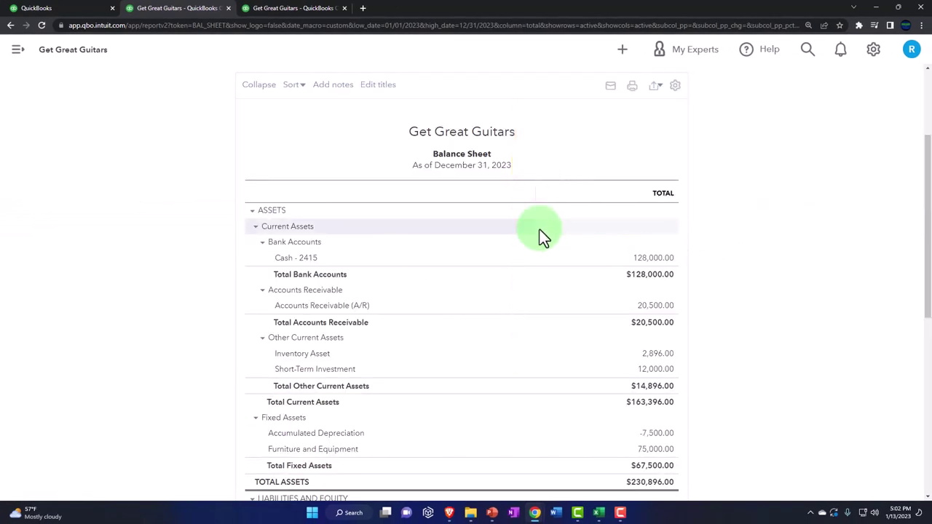
{"action": "key", "text": "ctrl+plus"}
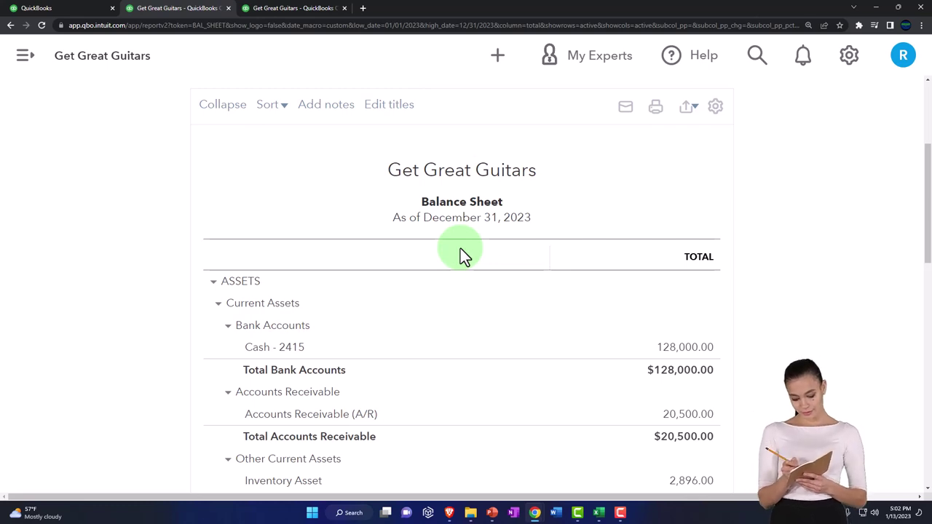
{"action": "scroll", "coordinate": [460, 248], "scroll_direction": "down", "scroll_amount": 2}
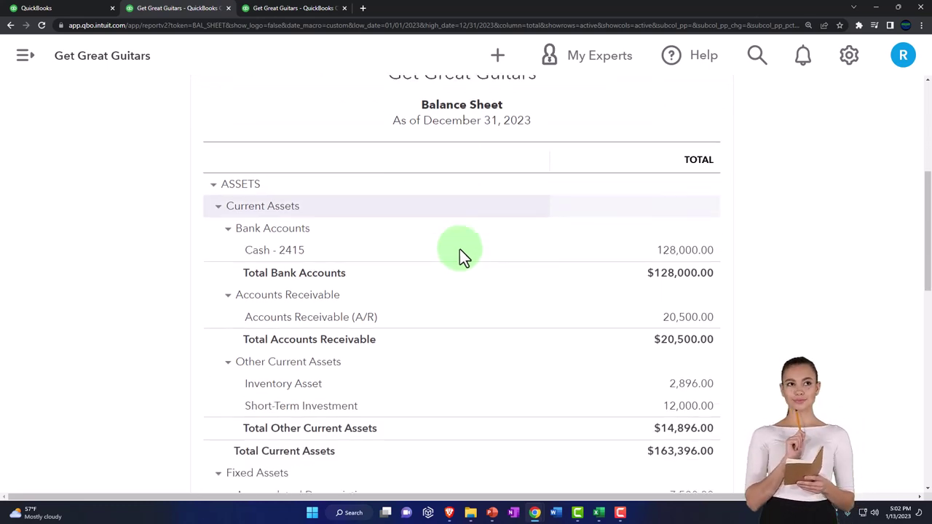
{"action": "left_click", "coordinate": [213, 184]}
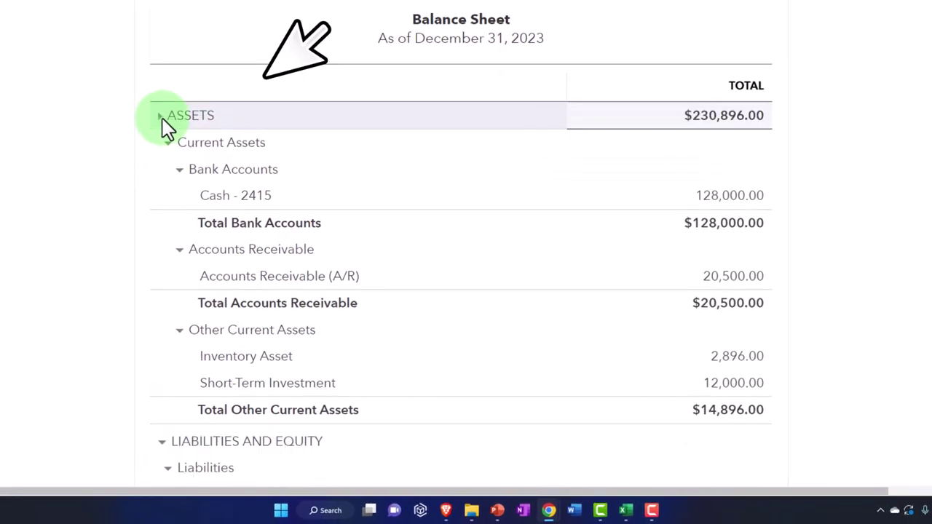
{"action": "left_click", "coordinate": [160, 140]}
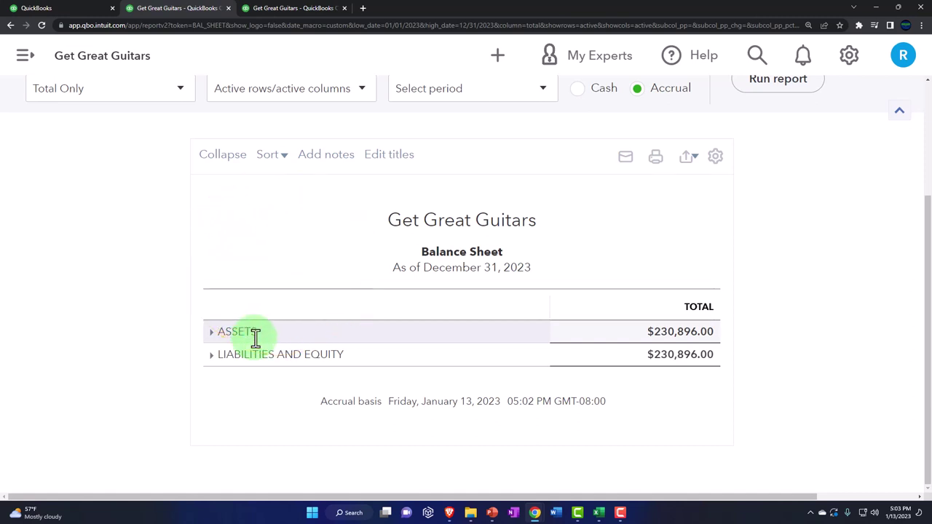
{"action": "left_click", "coordinate": [211, 356]}
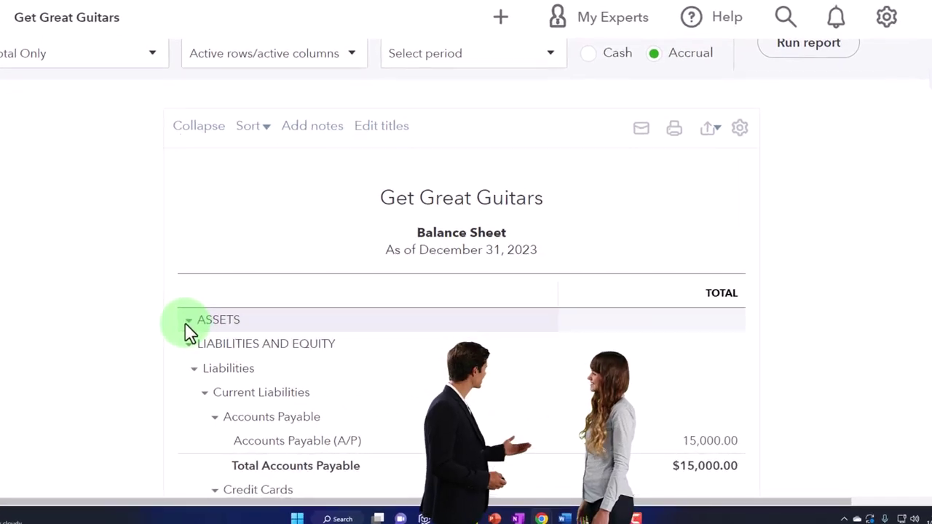
{"action": "left_click", "coordinate": [211, 333]}
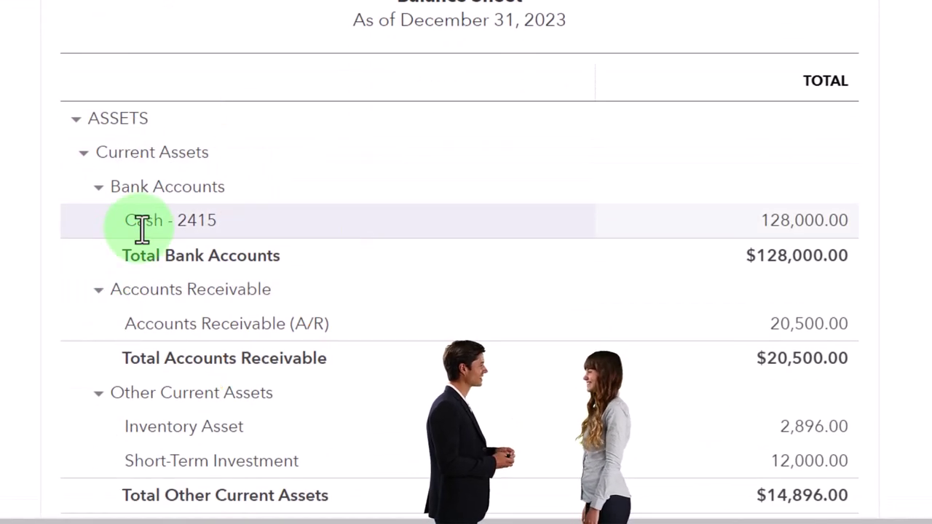
{"action": "scroll", "coordinate": [140, 230], "scroll_direction": "down", "scroll_amount": 3}
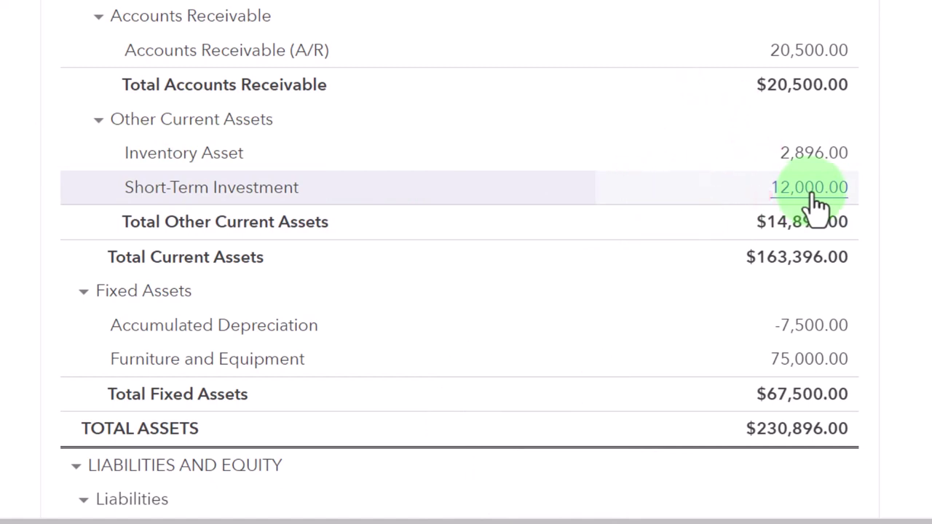
{"action": "scroll", "coordinate": [813, 198], "scroll_direction": "down", "scroll_amount": 2}
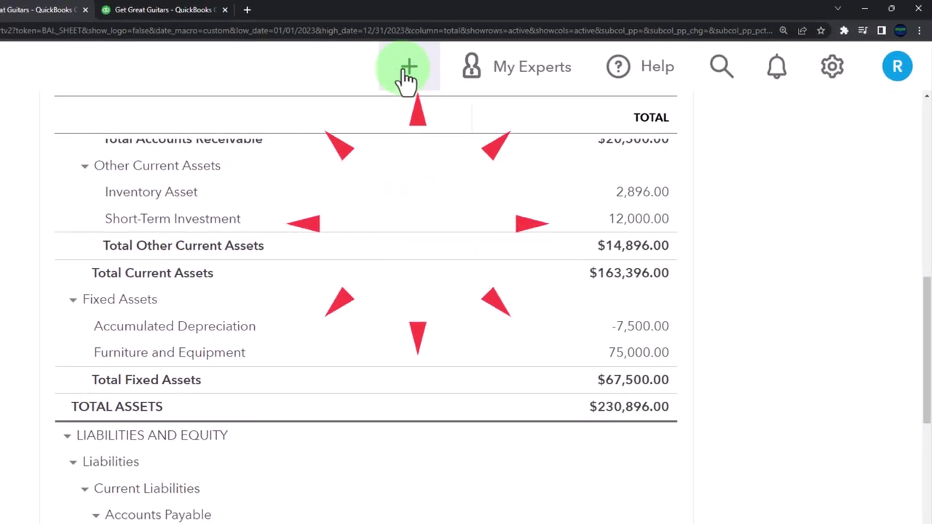
{"action": "left_click", "coordinate": [405, 73]}
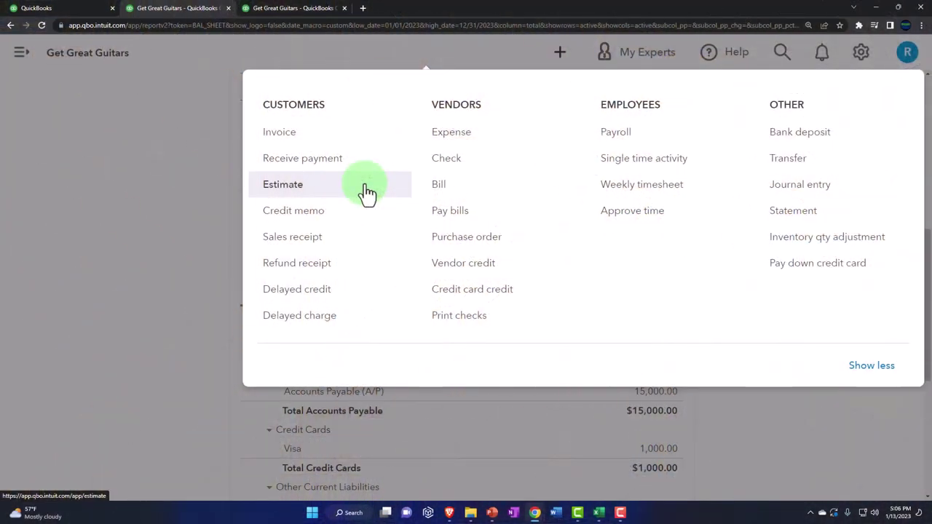
{"action": "left_click", "coordinate": [367, 190]}
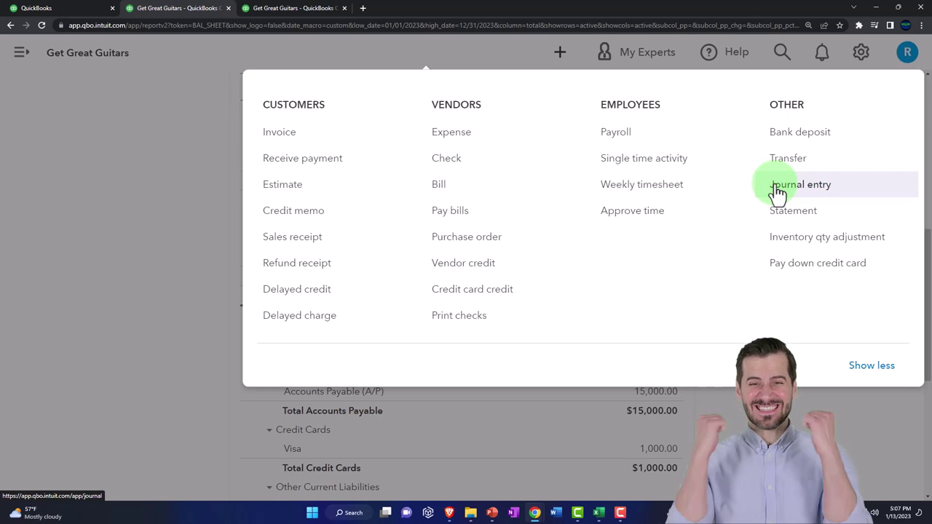
{"action": "left_click", "coordinate": [166, 249]}
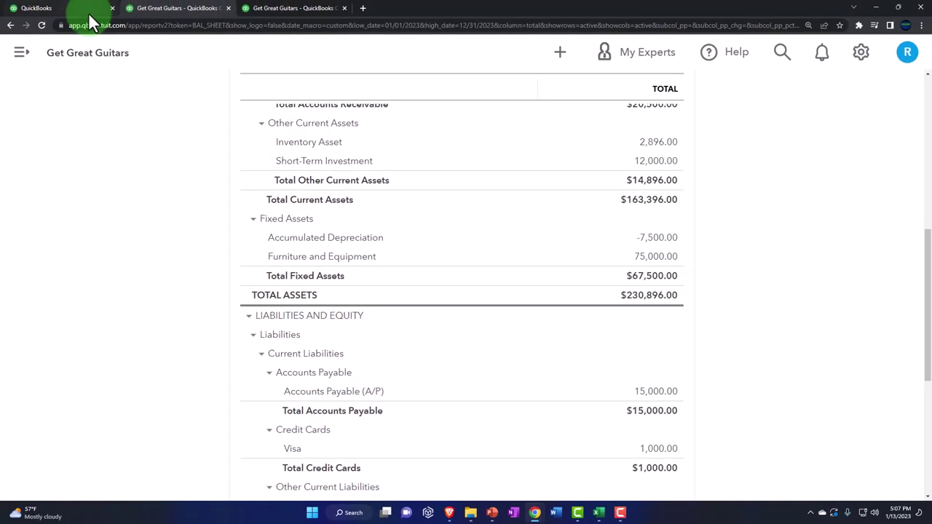
Open Get Great Guitars' Chart of Accounts in the first tab, showing Cash at 128,000.00.
{"action": "left_click", "coordinate": [88, 12]}
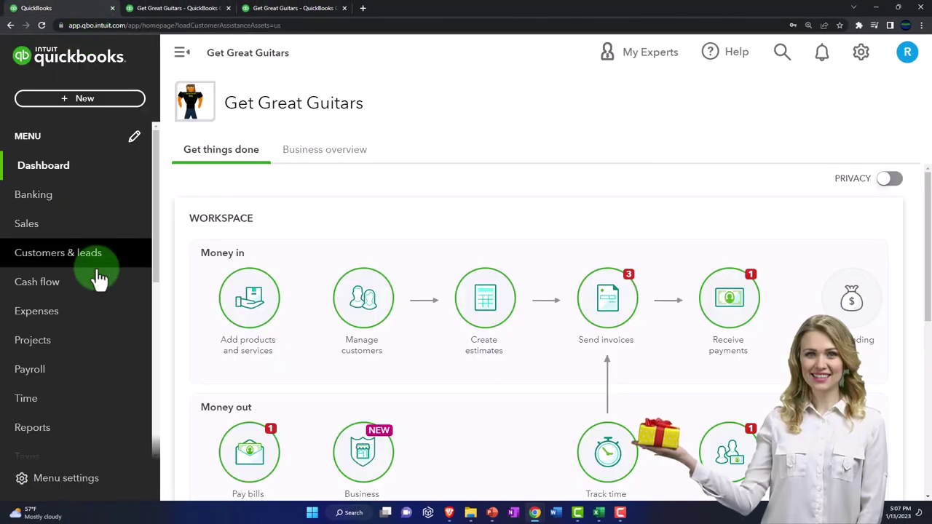
{"action": "scroll", "coordinate": [99, 278], "scroll_direction": "down", "scroll_amount": 3}
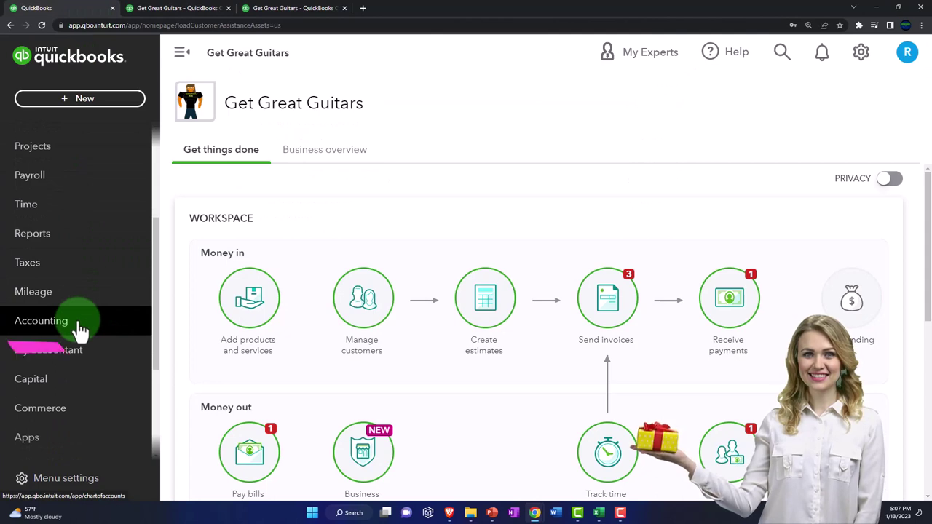
{"action": "left_click", "coordinate": [78, 329]}
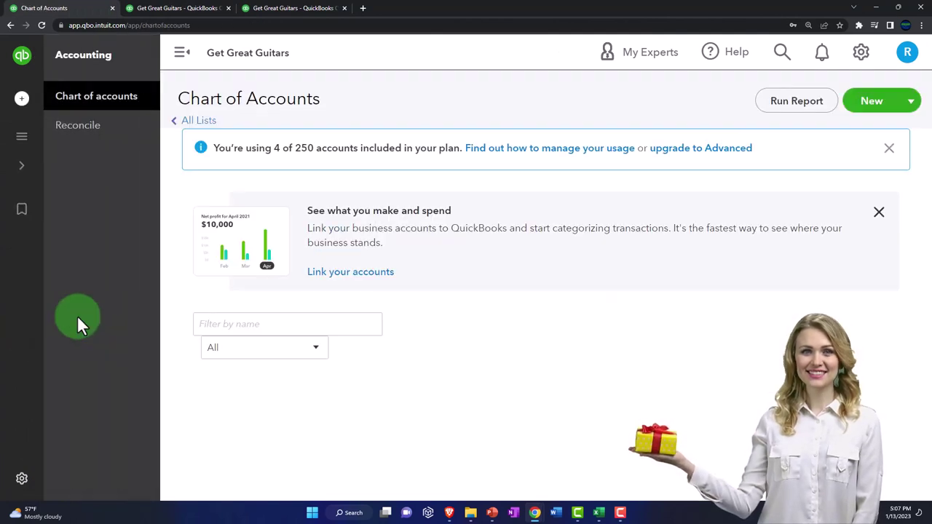
{"action": "left_click", "coordinate": [77, 105]}
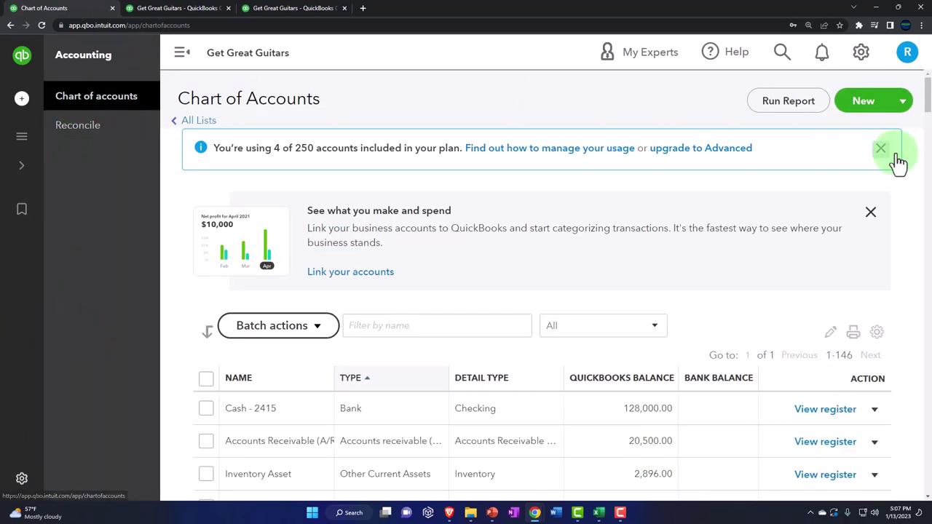
Show the Sample Company's Chart of Accounts via Bookkeeping, then move that window off screen.
{"action": "left_click_drag", "start_coordinate": [931, 144], "coordinate": [497, 109]}
{"action": "left_click", "coordinate": [241, 153]}
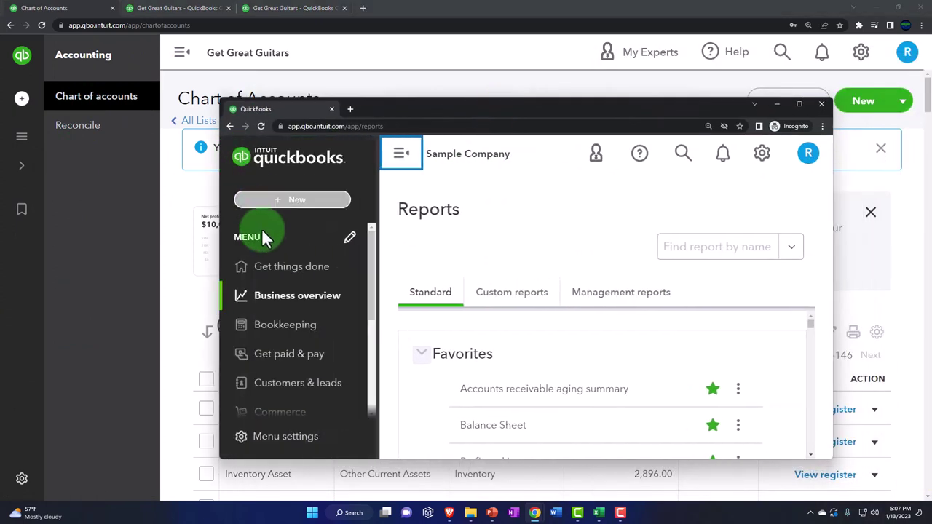
{"action": "scroll", "coordinate": [270, 276], "scroll_direction": "down", "scroll_amount": 1}
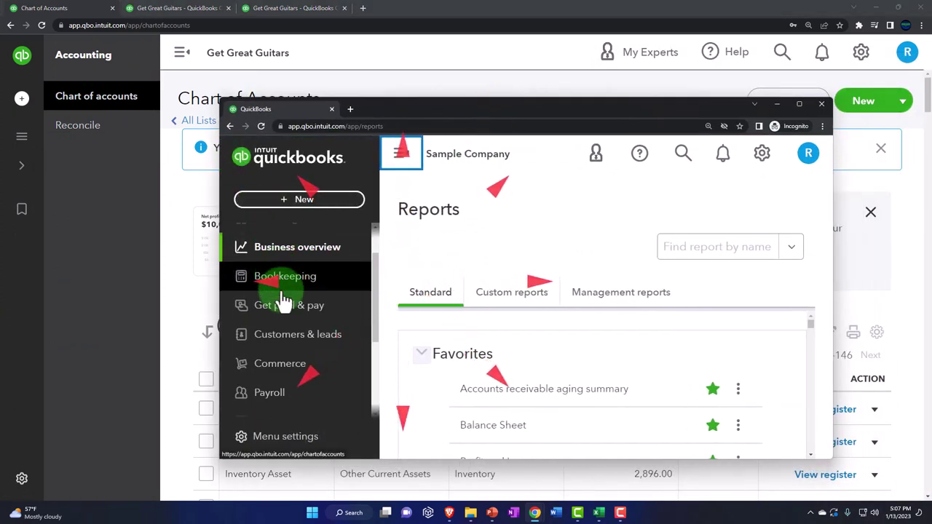
{"action": "scroll", "coordinate": [284, 322], "scroll_direction": "down", "scroll_amount": 1}
{"action": "scroll", "coordinate": [284, 322], "scroll_direction": "up", "scroll_amount": 1}
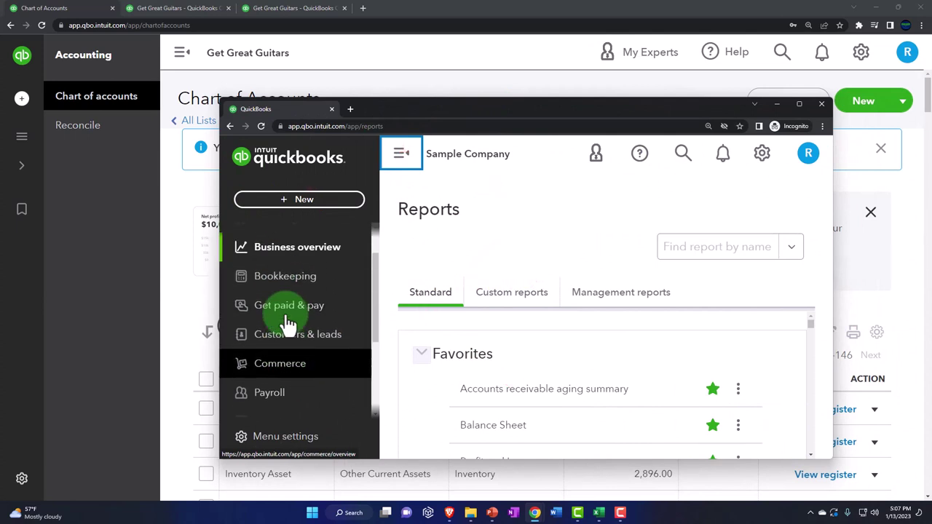
{"action": "left_click", "coordinate": [279, 285]}
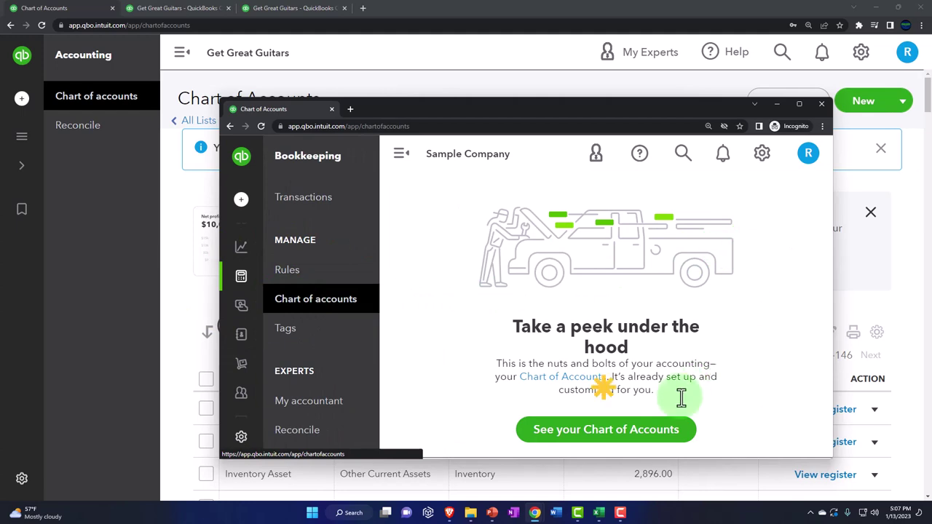
{"action": "left_click", "coordinate": [644, 434]}
{"action": "left_click_drag", "start_coordinate": [532, 110], "coordinate": [931, 111]}
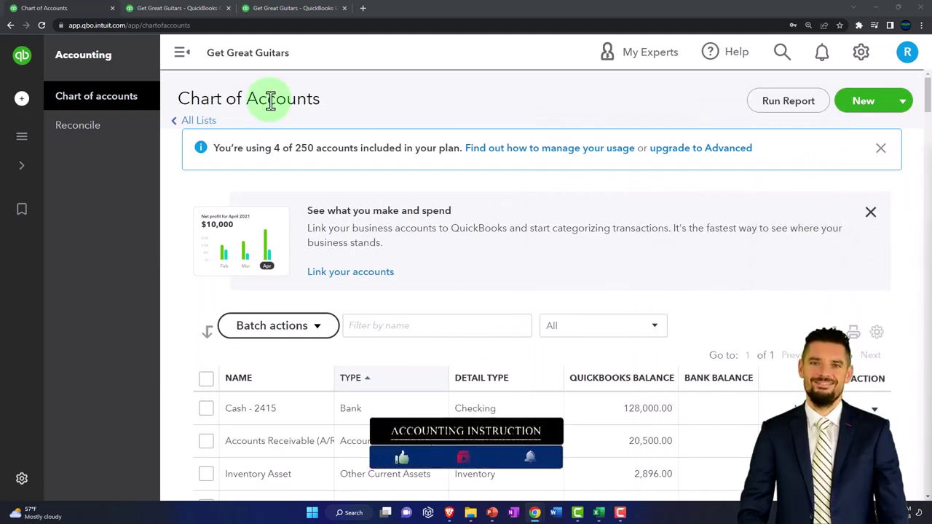
Scroll the Chart of Accounts to Fixed Assets, finding Furniture and Equipment at 75,000.00.
{"action": "left_click", "coordinate": [181, 54]}
{"action": "scroll", "coordinate": [287, 323], "scroll_direction": "down", "scroll_amount": 5}
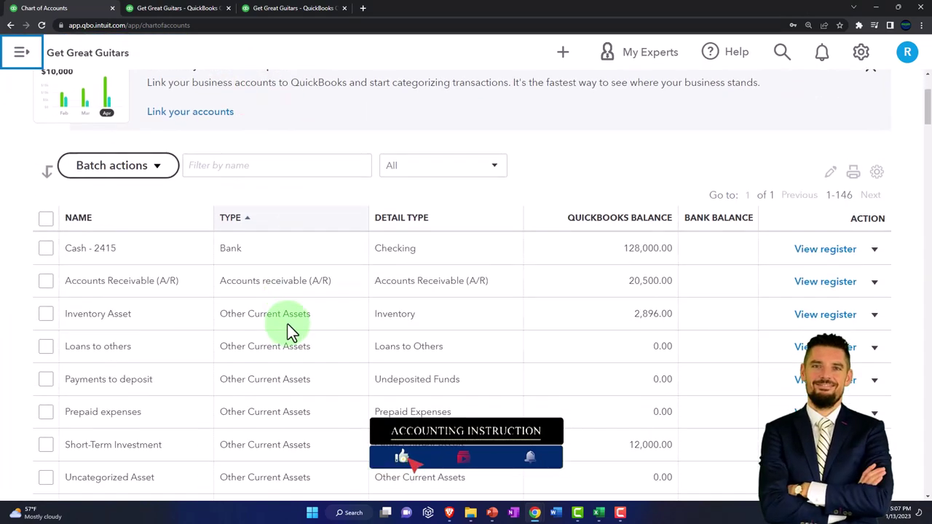
{"action": "scroll", "coordinate": [288, 324], "scroll_direction": "down", "scroll_amount": 2}
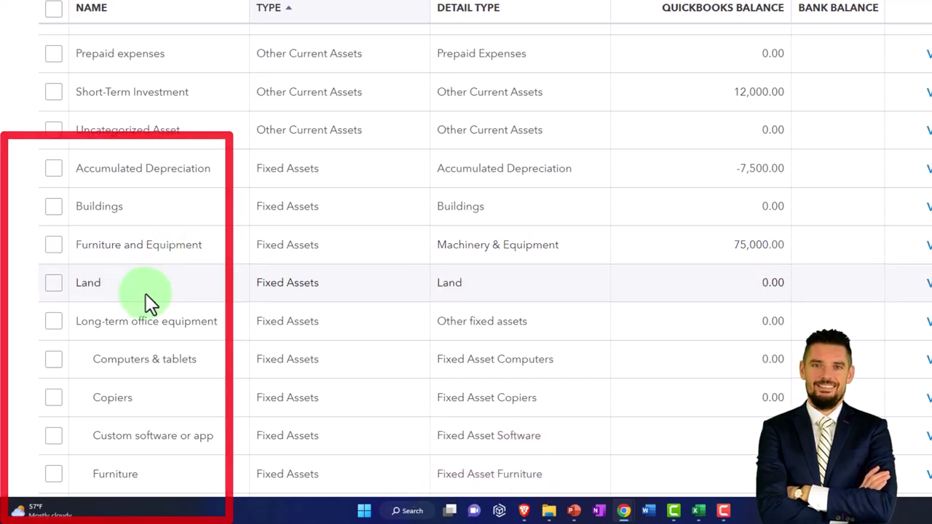
{"action": "scroll", "coordinate": [135, 331], "scroll_direction": "down", "scroll_amount": 1}
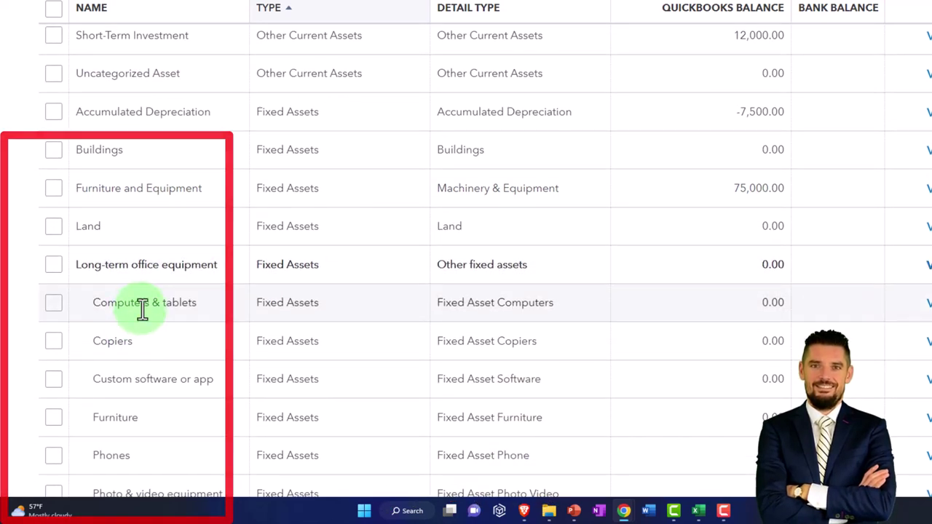
{"action": "scroll", "coordinate": [144, 353], "scroll_direction": "down", "scroll_amount": 1}
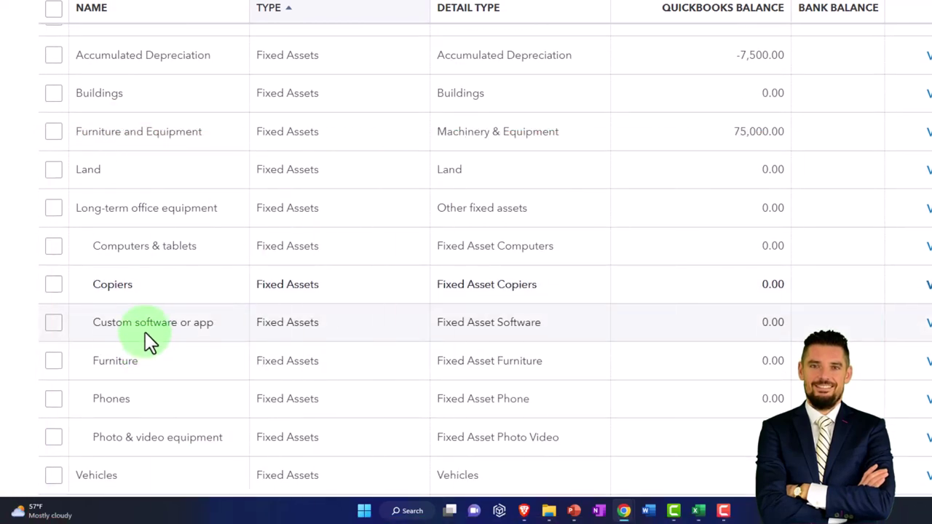
{"action": "scroll", "coordinate": [143, 335], "scroll_direction": "down", "scroll_amount": 1}
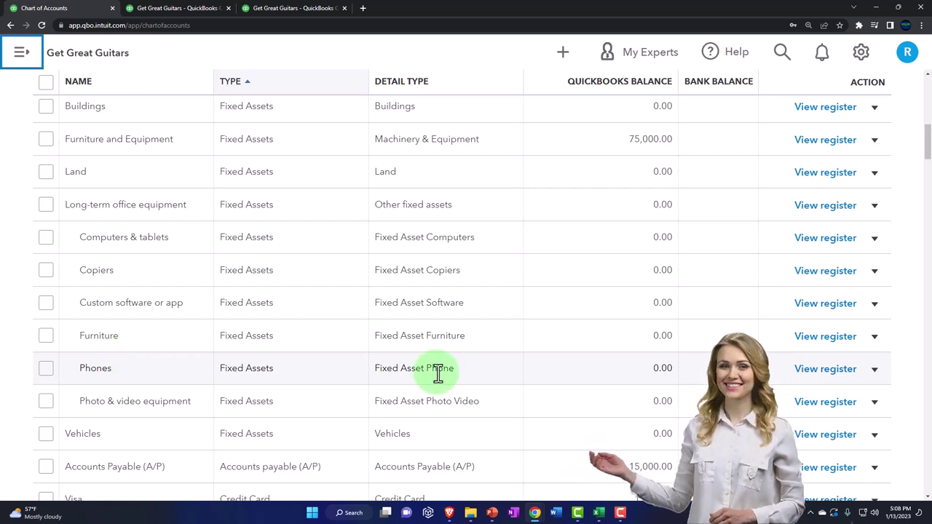
Review the Depreciation Book schedule in Excel, then minimize Excel to return to Chrome.
{"action": "left_click", "coordinate": [598, 513]}
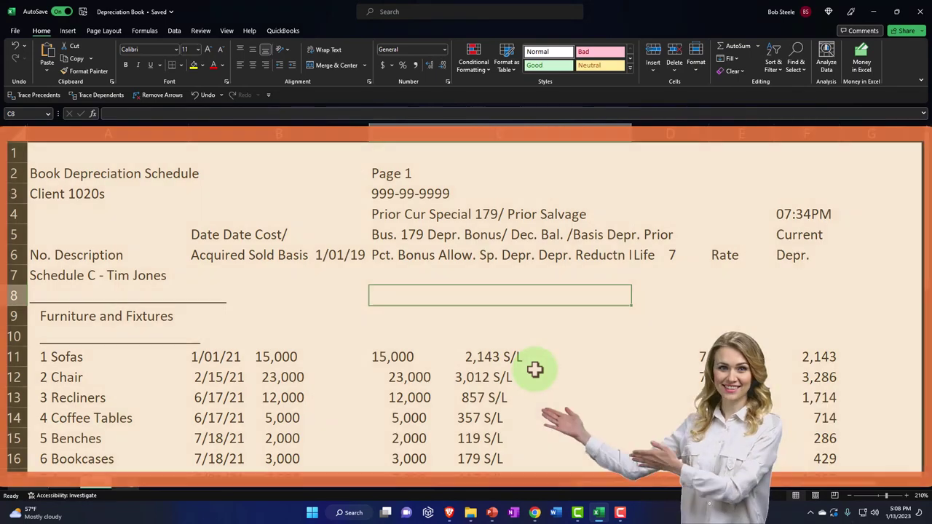
{"action": "scroll", "coordinate": [535, 370], "scroll_direction": "down", "scroll_amount": 4}
{"action": "scroll", "coordinate": [535, 370], "scroll_direction": "up", "scroll_amount": 3}
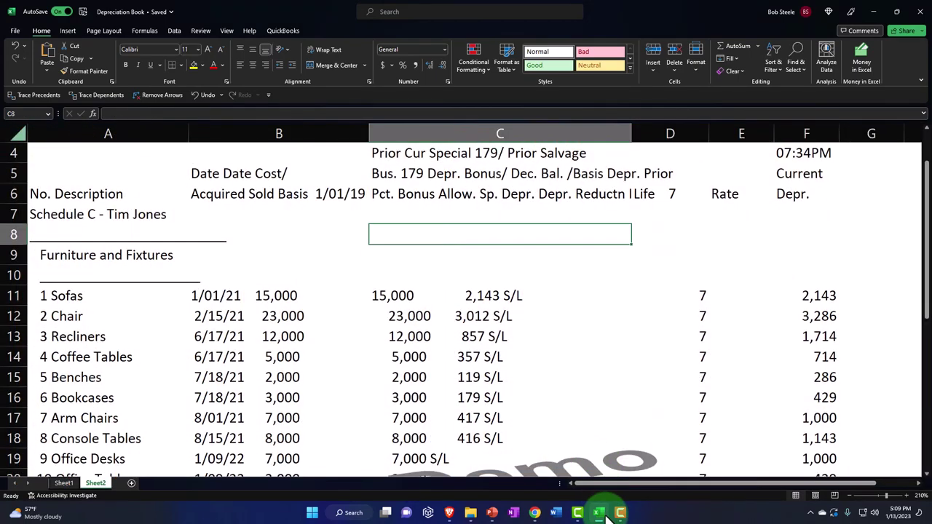
{"action": "left_click", "coordinate": [604, 513]}
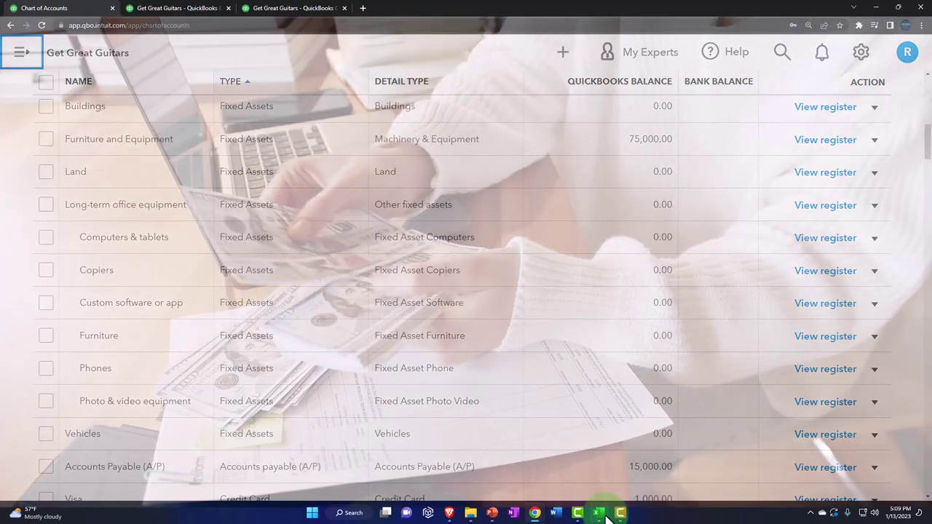
Switch to the second tab's Balance Sheet to view Furniture and Equipment under Fixed Assets.
{"action": "left_click", "coordinate": [379, 306]}
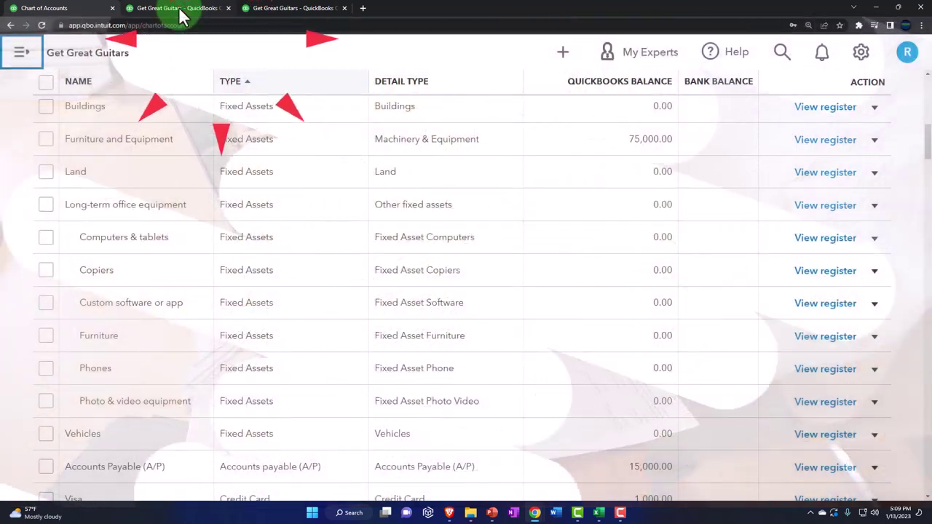
{"action": "left_click", "coordinate": [180, 16]}
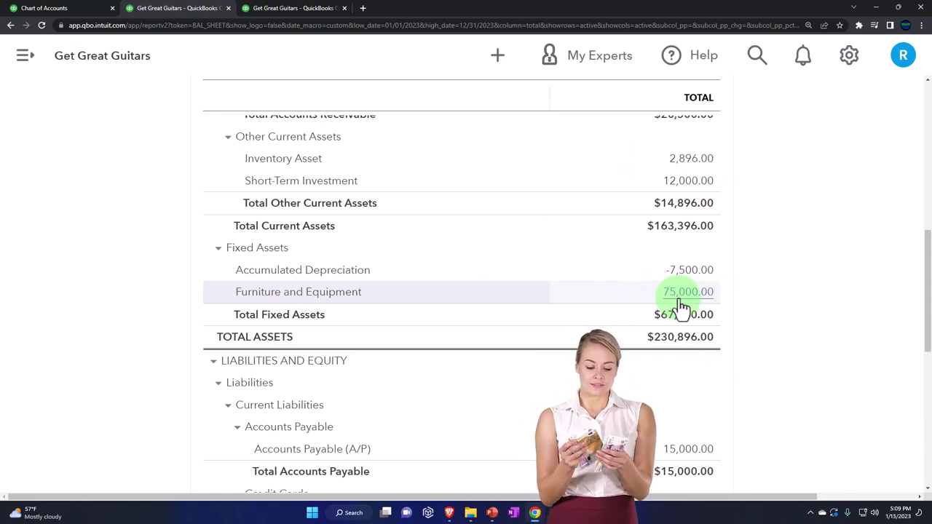
{"action": "left_click", "coordinate": [306, 9]}
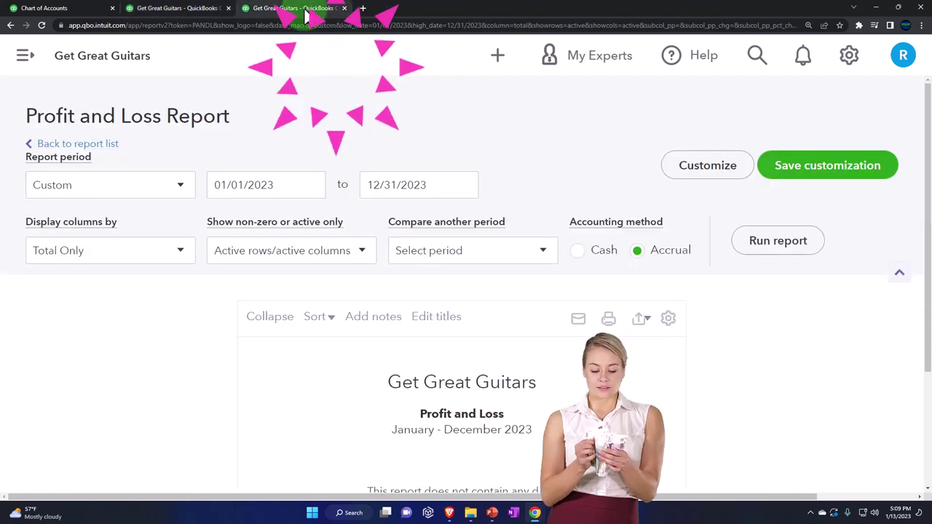
{"action": "mouse_move", "coordinate": [430, 356]}
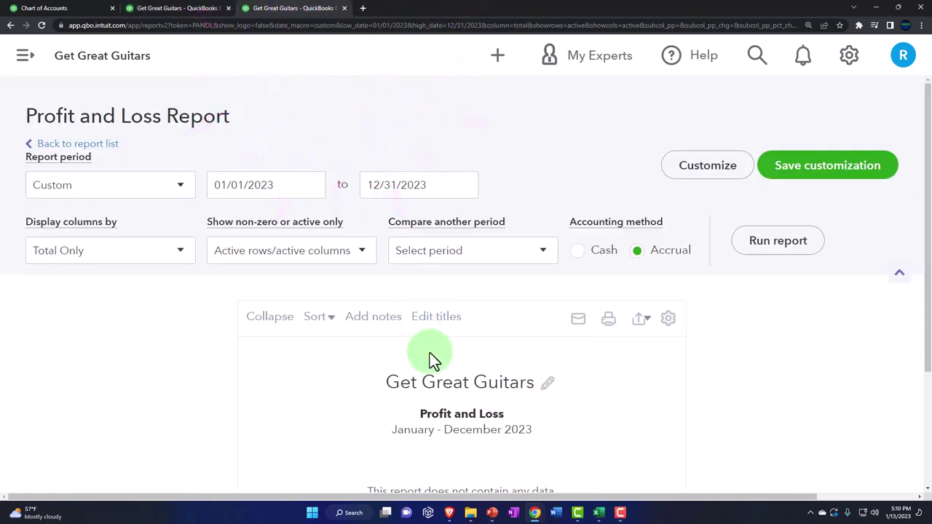
{"action": "scroll", "coordinate": [430, 352], "scroll_direction": "down", "scroll_amount": 2}
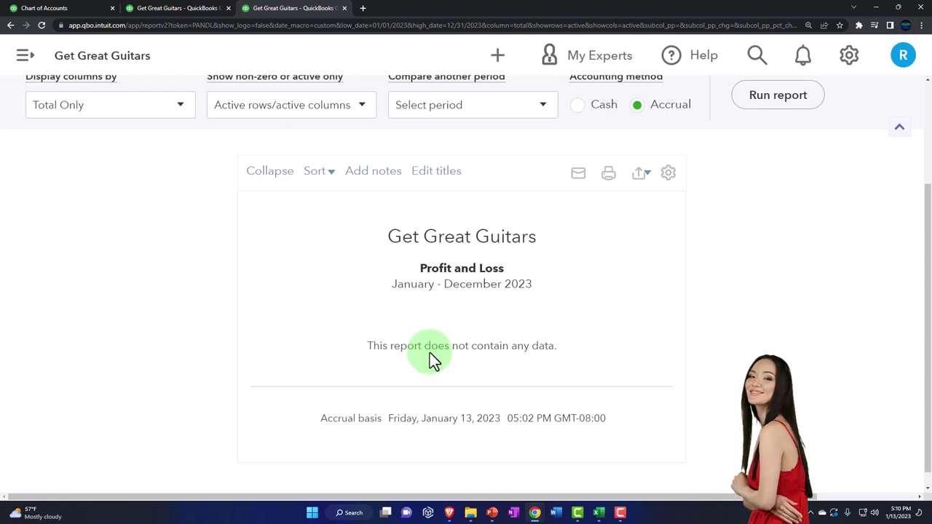
{"action": "left_click", "coordinate": [185, 11]}
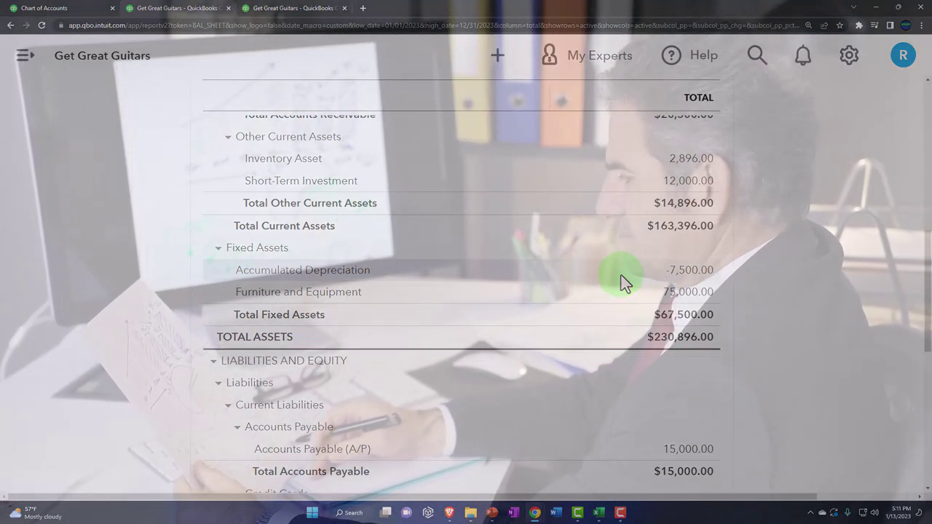
Check the balance sheet's Assets and Liabilities, then bring up the Excel Depreciation Book workbook.
{"action": "scroll", "coordinate": [621, 275], "scroll_direction": "up", "scroll_amount": 3}
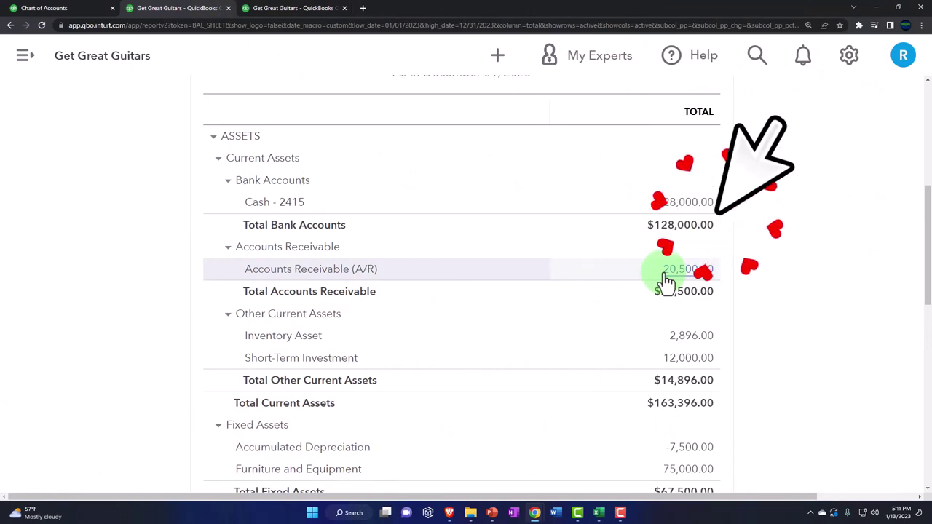
{"action": "scroll", "coordinate": [666, 280], "scroll_direction": "down", "scroll_amount": 3}
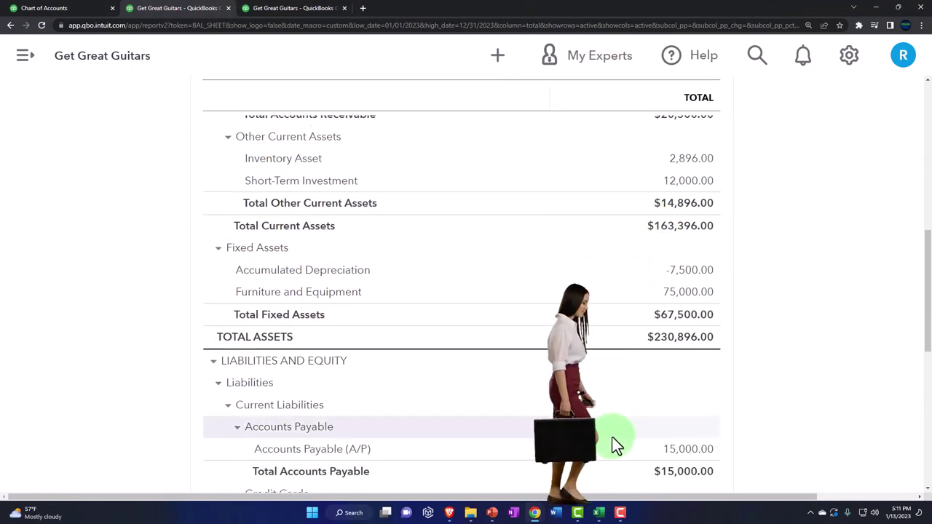
{"action": "key", "text": "alt+Tab"}
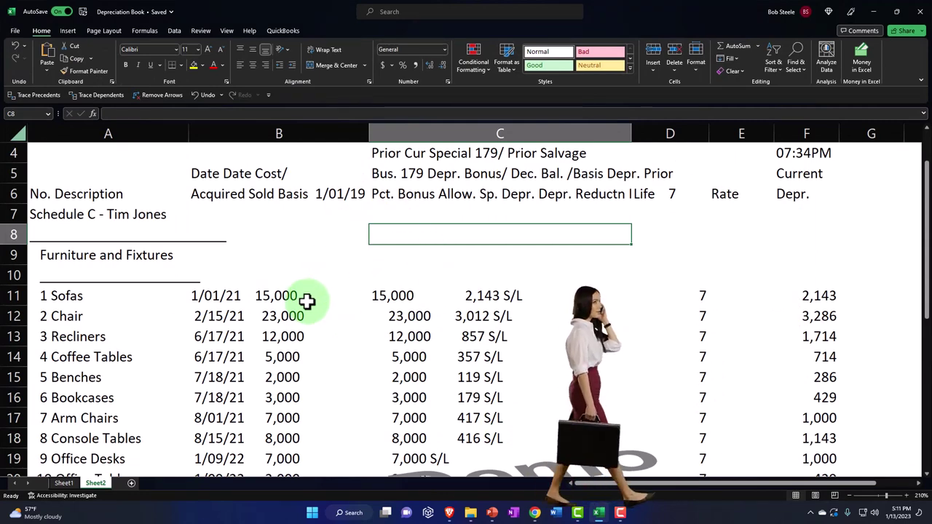
Go through the furniture schedule from Sofas down to Coffee Tables and on to the totals.
{"action": "scroll", "coordinate": [307, 301], "scroll_direction": "down", "scroll_amount": 1}
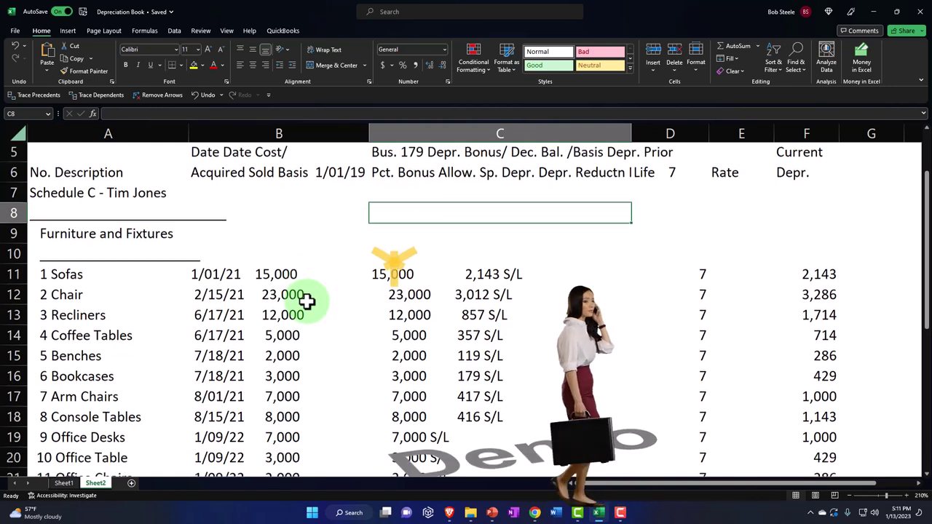
{"action": "scroll", "coordinate": [306, 302], "scroll_direction": "down", "scroll_amount": 2}
{"action": "left_click", "coordinate": [97, 241]}
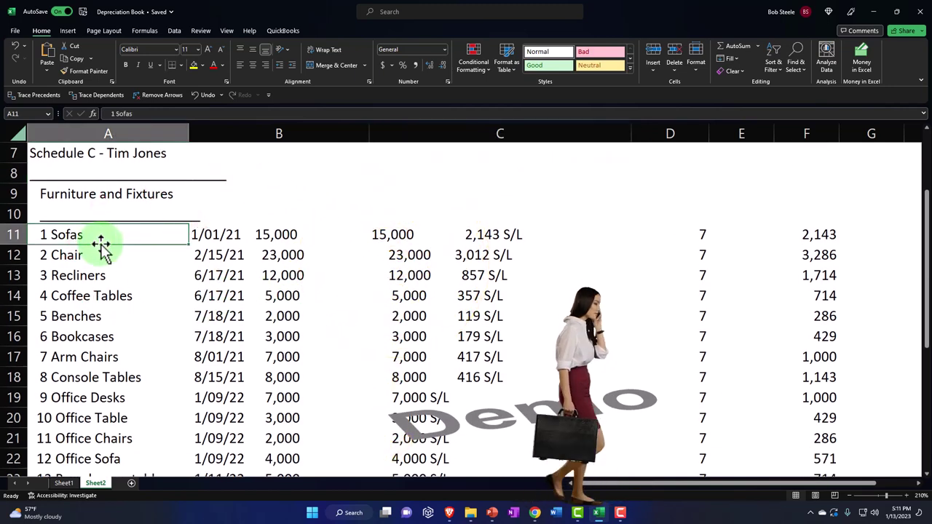
{"action": "key", "text": "Down"}
{"action": "key", "text": "Down"}
{"action": "key", "text": "Down"}
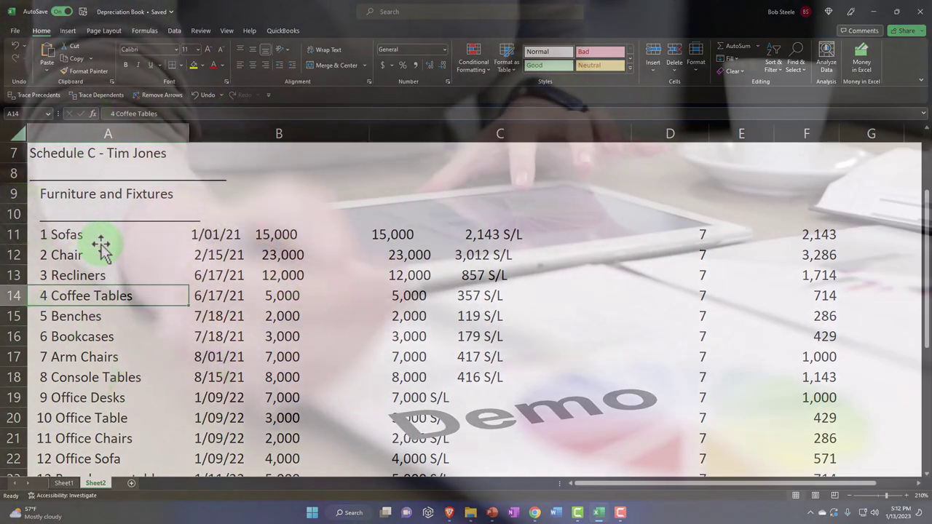
{"action": "scroll", "coordinate": [582, 304], "scroll_direction": "down", "scroll_amount": 3}
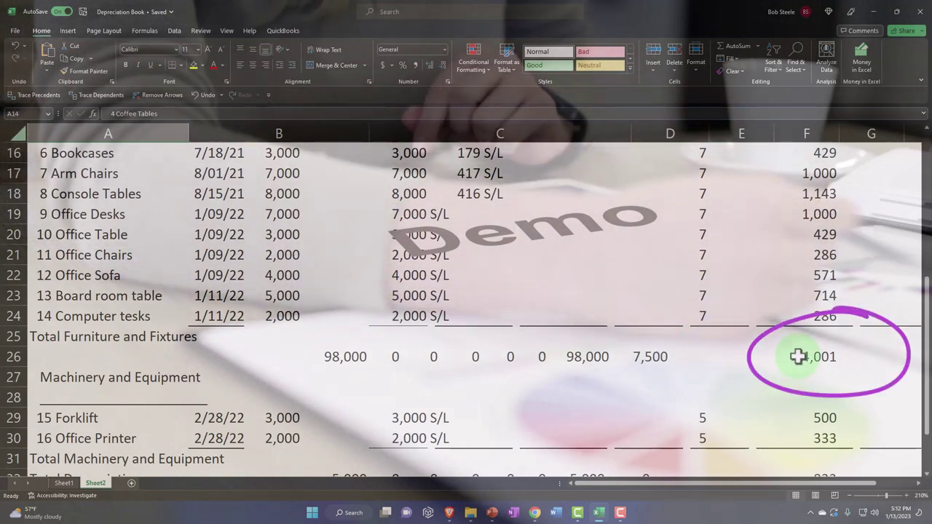
Highlight the Furniture and Fixtures and Machinery and Equipment categories, then return to the QuickBooks balance sheet.
{"action": "scroll", "coordinate": [798, 355], "scroll_direction": "up", "scroll_amount": 1}
{"action": "scroll", "coordinate": [798, 356], "scroll_direction": "up", "scroll_amount": 1}
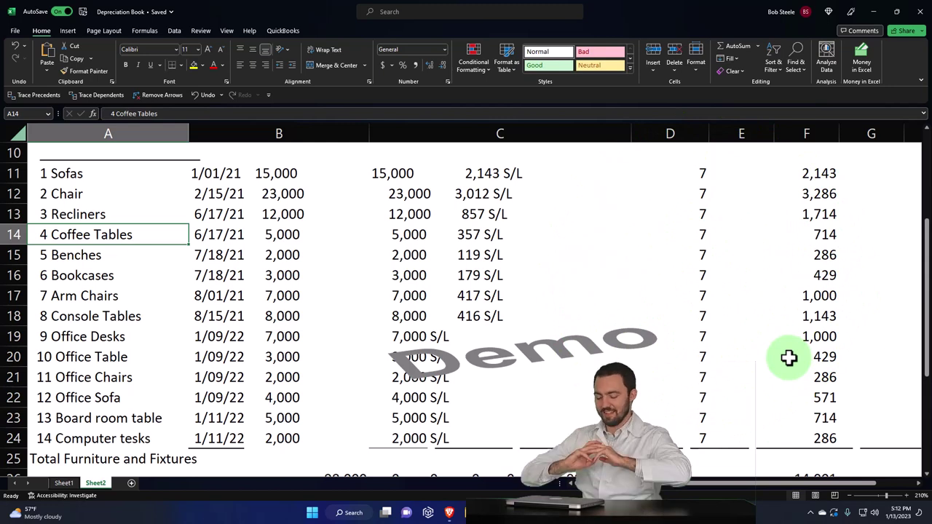
{"action": "scroll", "coordinate": [219, 314], "scroll_direction": "up", "scroll_amount": 1}
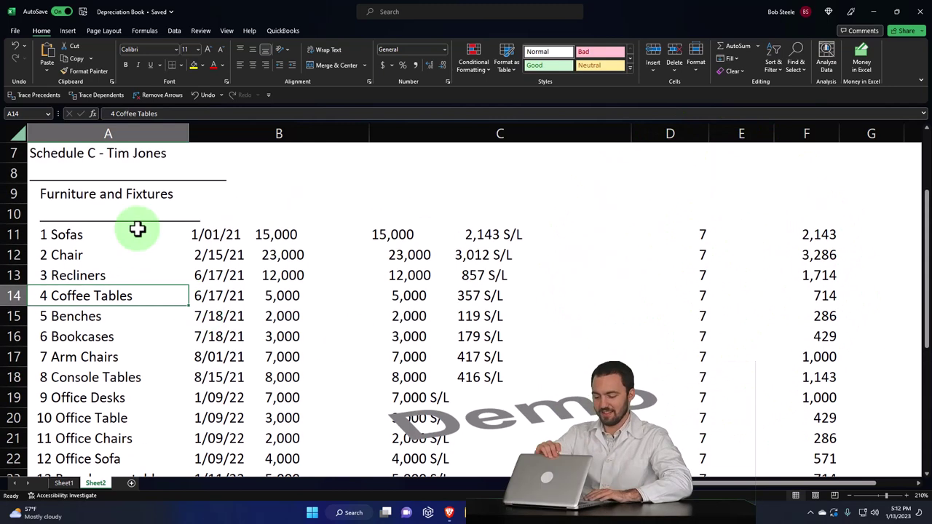
{"action": "left_click", "coordinate": [63, 197]}
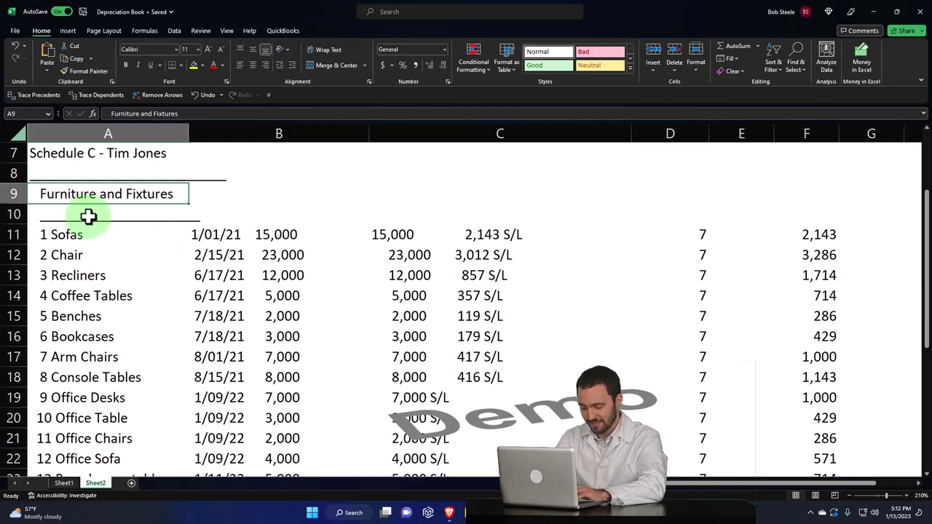
{"action": "scroll", "coordinate": [87, 215], "scroll_direction": "down", "scroll_amount": 4}
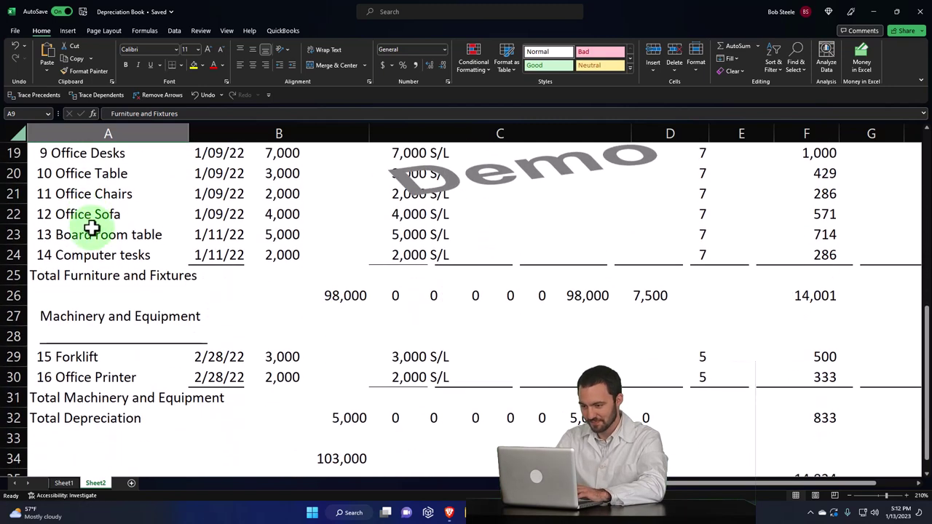
{"action": "left_click", "coordinate": [110, 313]}
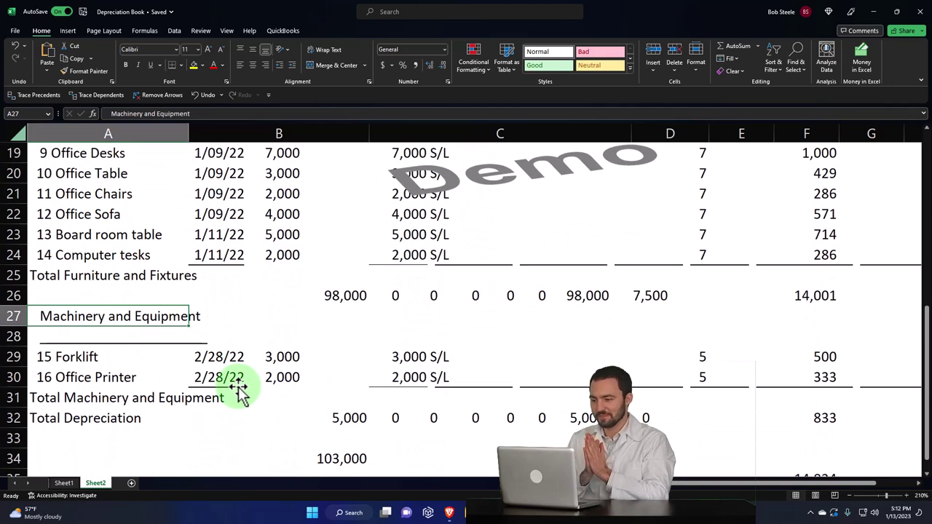
{"action": "scroll", "coordinate": [240, 393], "scroll_direction": "down", "scroll_amount": 1}
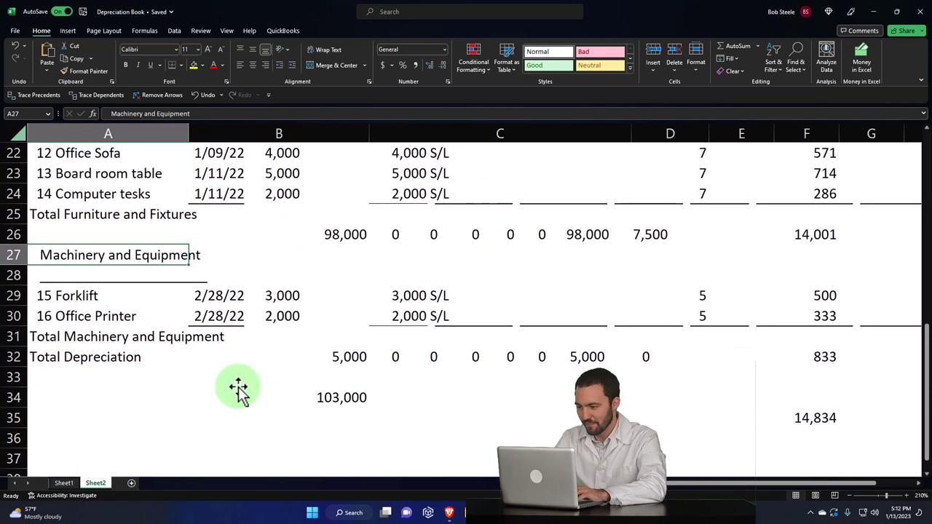
{"action": "scroll", "coordinate": [240, 393], "scroll_direction": "up", "scroll_amount": 5}
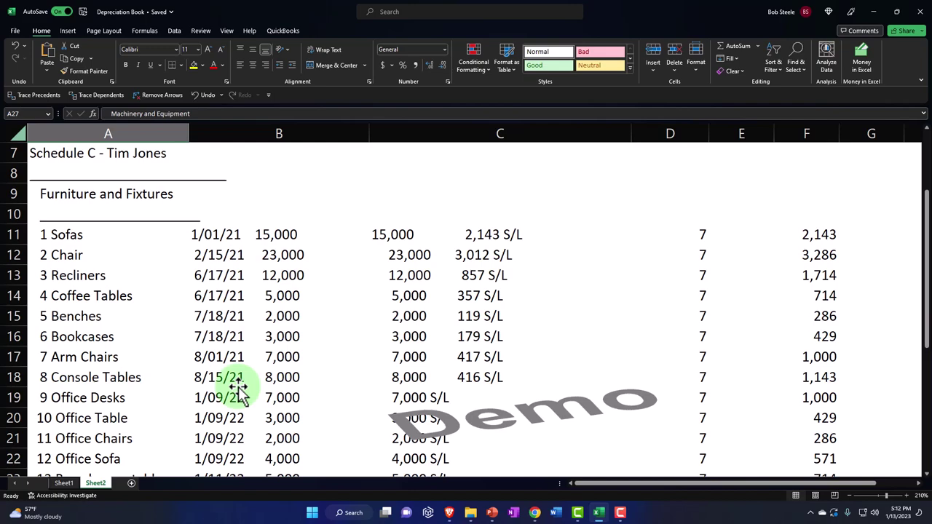
{"action": "left_click", "coordinate": [598, 513]}
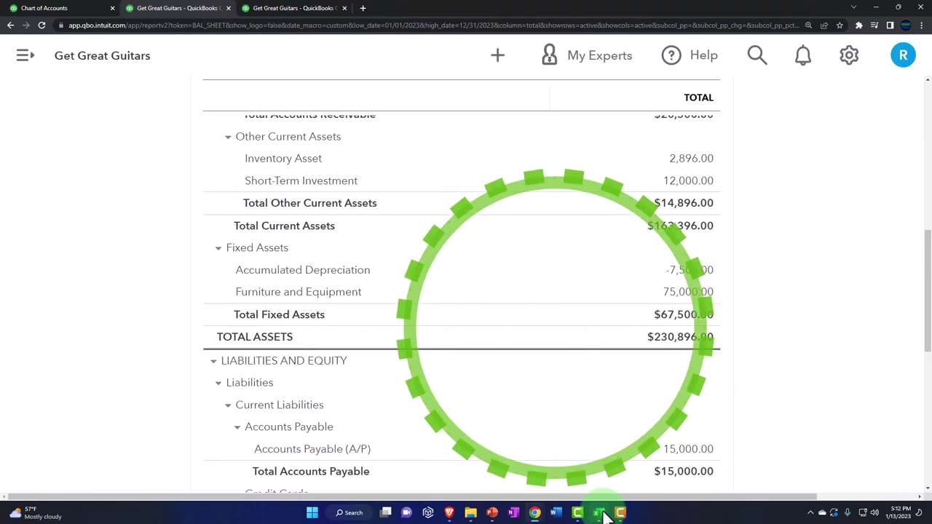
Return to the Chart of Accounts and scroll to the top to show Cash - 2415 at 128,000.00.
{"action": "left_click", "coordinate": [89, 10]}
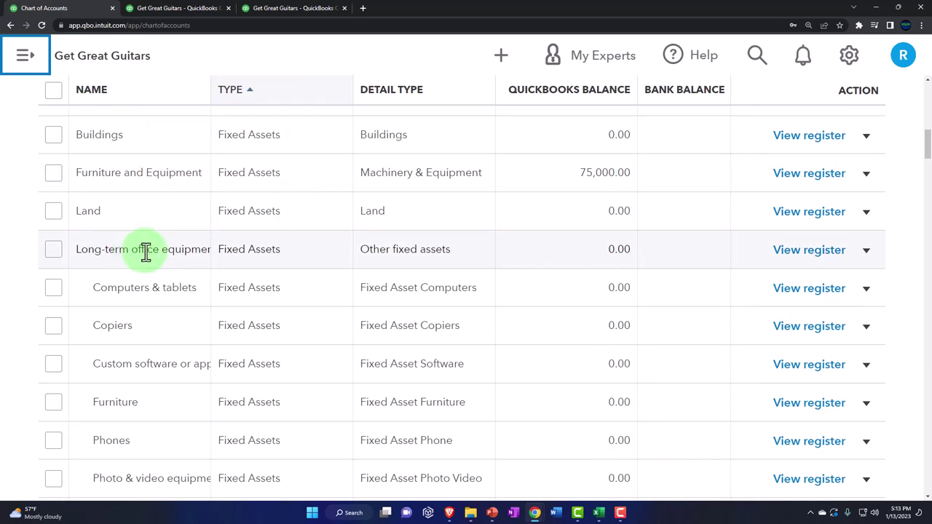
{"action": "left_click", "coordinate": [155, 16]}
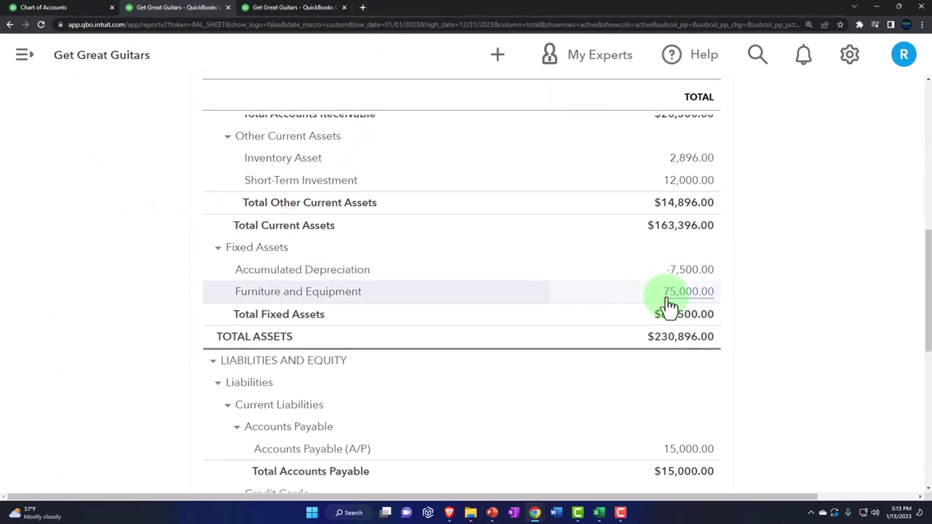
{"action": "left_click", "coordinate": [44, 7]}
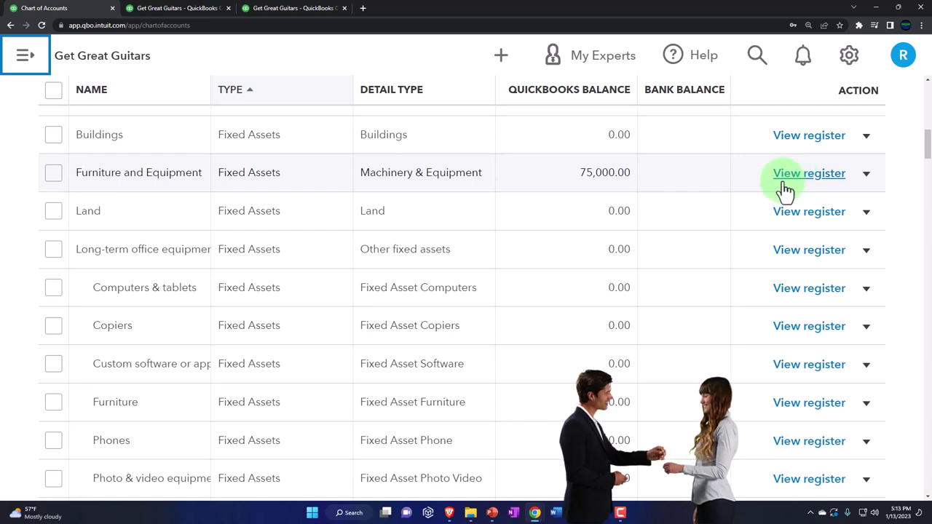
{"action": "scroll", "coordinate": [780, 183], "scroll_direction": "up", "scroll_amount": 3}
{"action": "scroll", "coordinate": [778, 186], "scroll_direction": "up", "scroll_amount": 3}
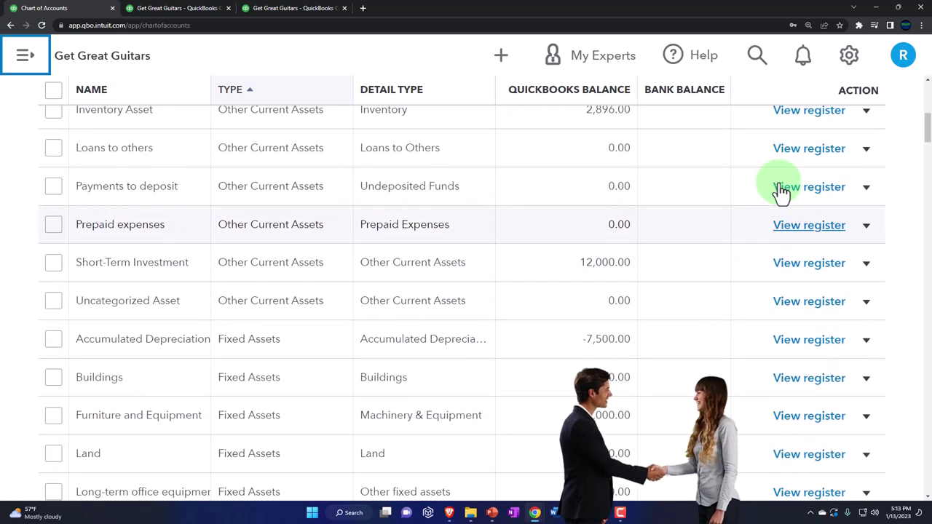
{"action": "scroll", "coordinate": [451, 227], "scroll_direction": "up", "scroll_amount": 1}
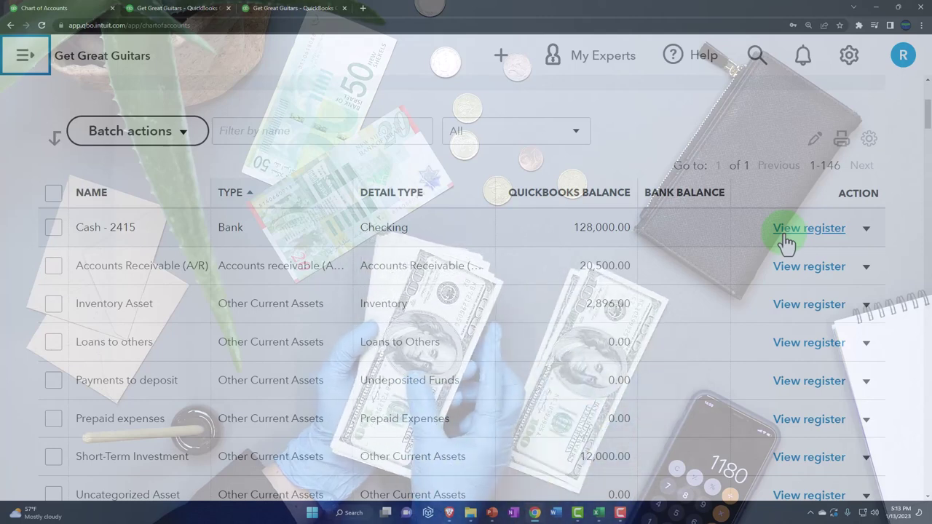
Open the Cash - 2415 register and start a new Expense dated 01/09/2023.
{"action": "left_click", "coordinate": [785, 241]}
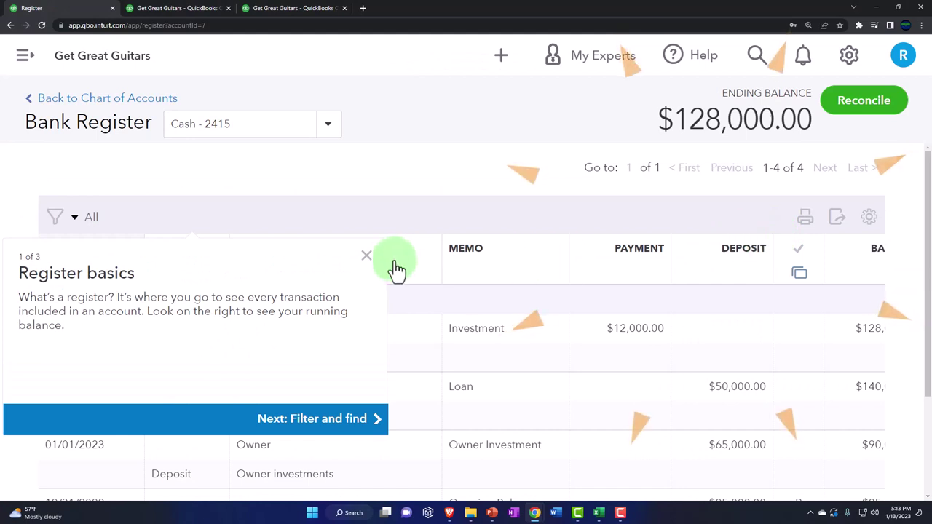
{"action": "left_click", "coordinate": [367, 257]}
{"action": "scroll", "coordinate": [329, 268], "scroll_direction": "down", "scroll_amount": 1}
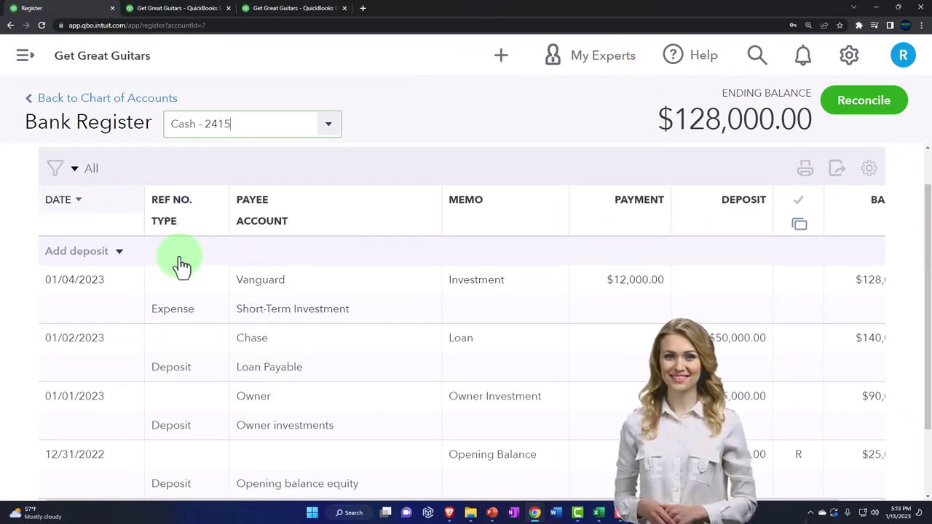
{"action": "left_click", "coordinate": [118, 250]}
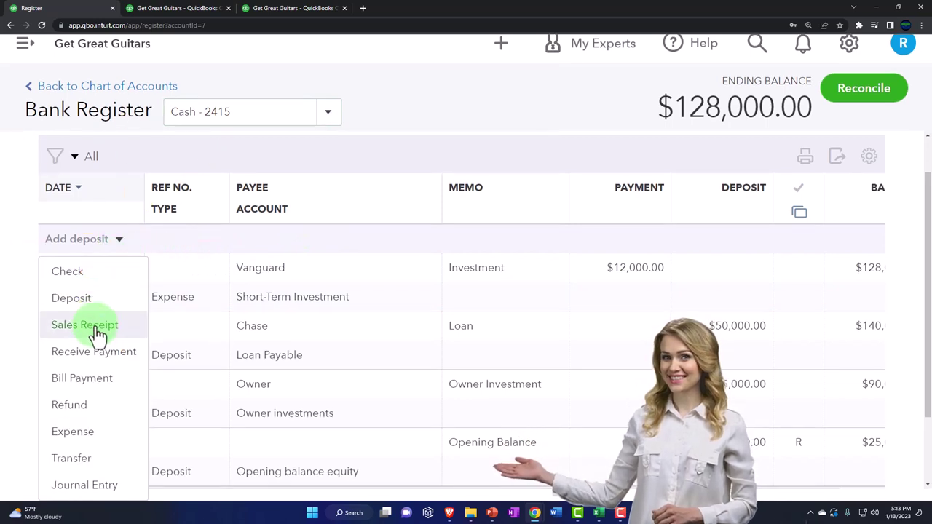
{"action": "left_click", "coordinate": [75, 433]}
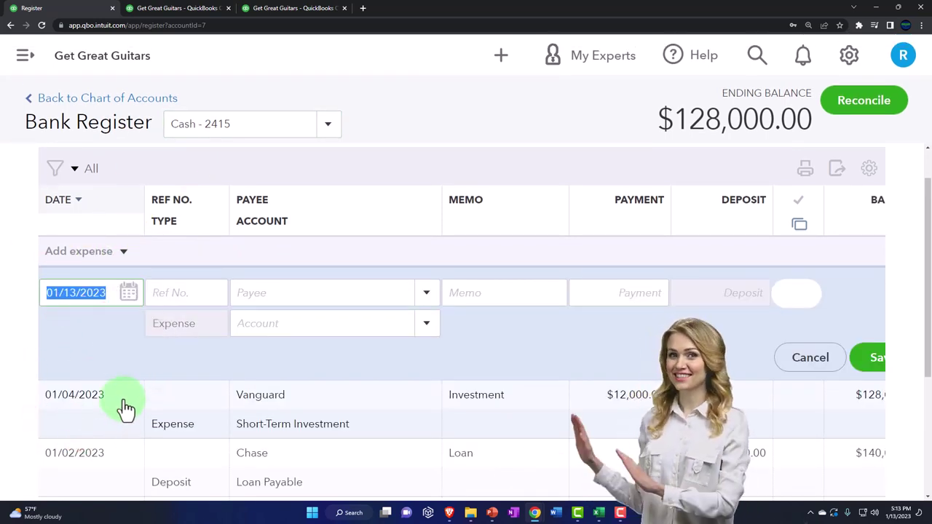
{"action": "type", "text": "010"}
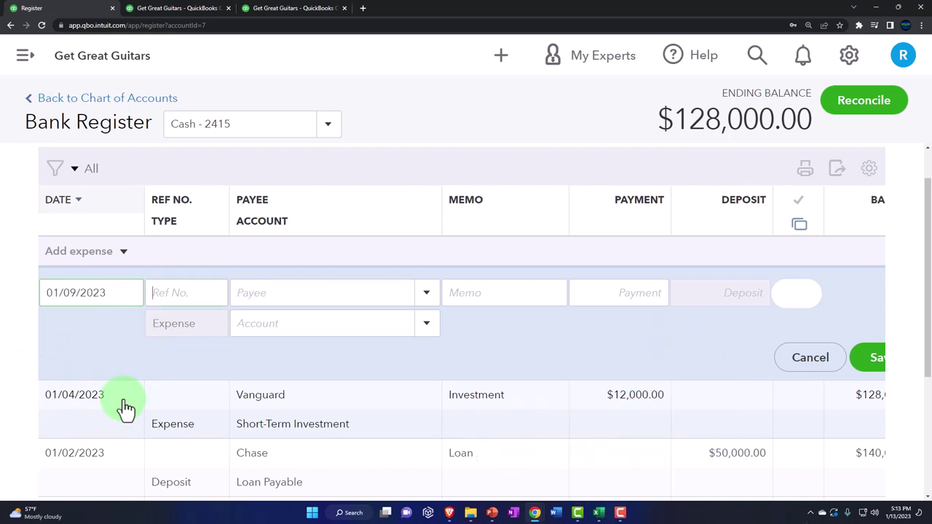
{"action": "scroll", "coordinate": [128, 404], "scroll_direction": "down", "scroll_amount": 2}
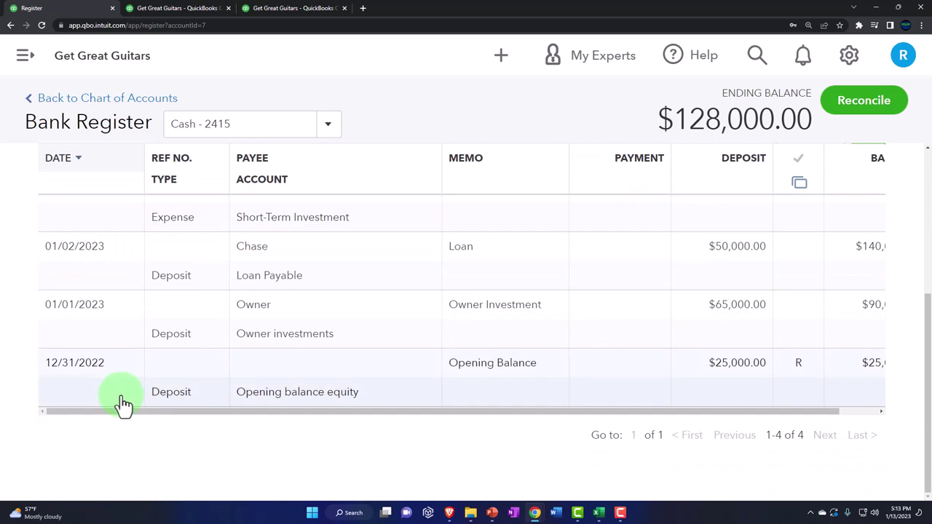
{"action": "left_click", "coordinate": [119, 403]}
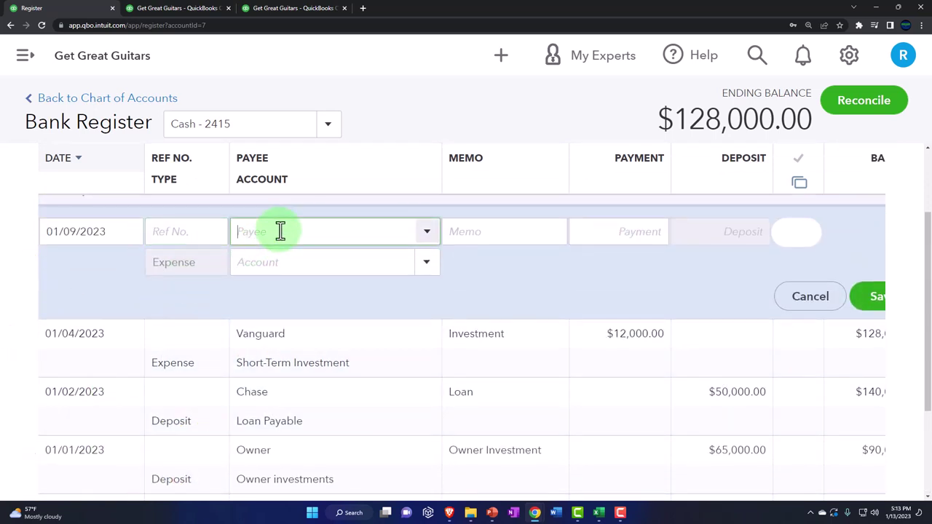
Add Office Depot as a new vendor for the expense payee and enter the memo Furniture.
{"action": "type", "text": "Office Depot"}
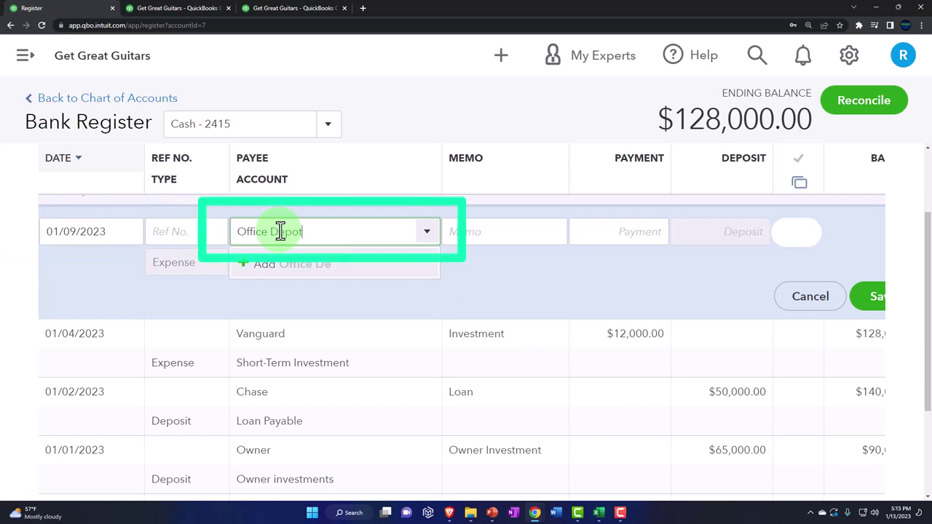
{"action": "left_click", "coordinate": [313, 234]}
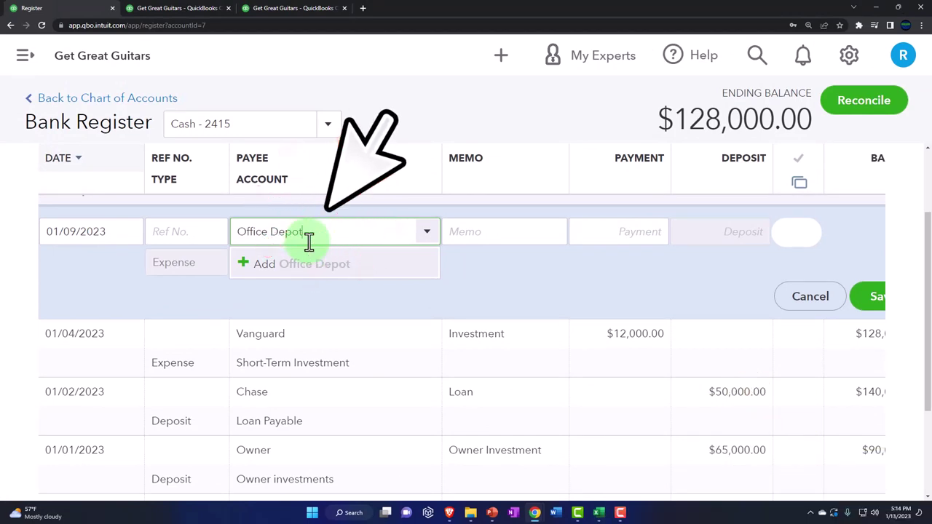
{"action": "left_click", "coordinate": [216, 292]}
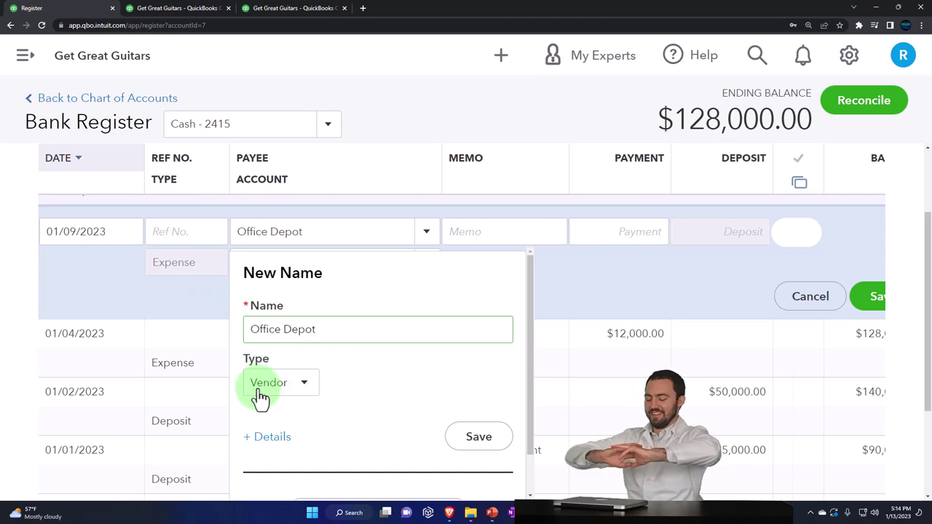
{"action": "left_click", "coordinate": [479, 450]}
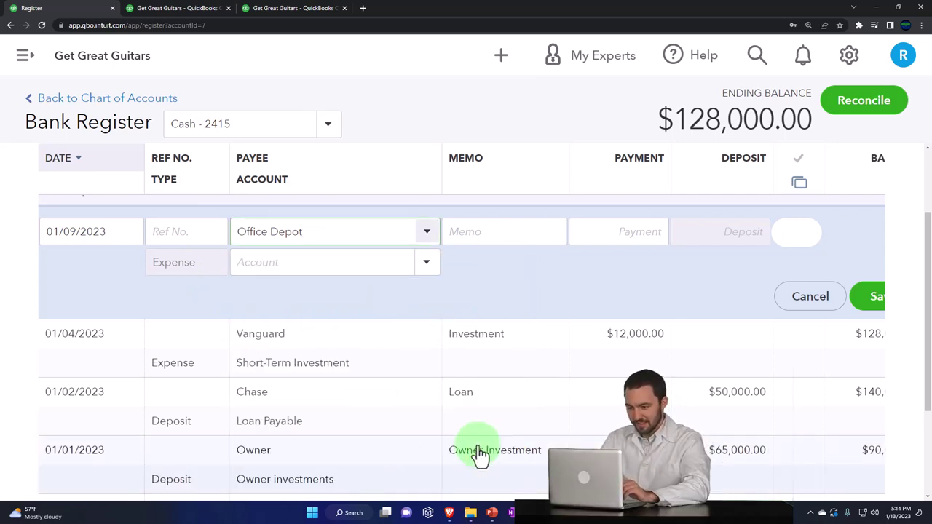
{"action": "key", "text": "Tab"}
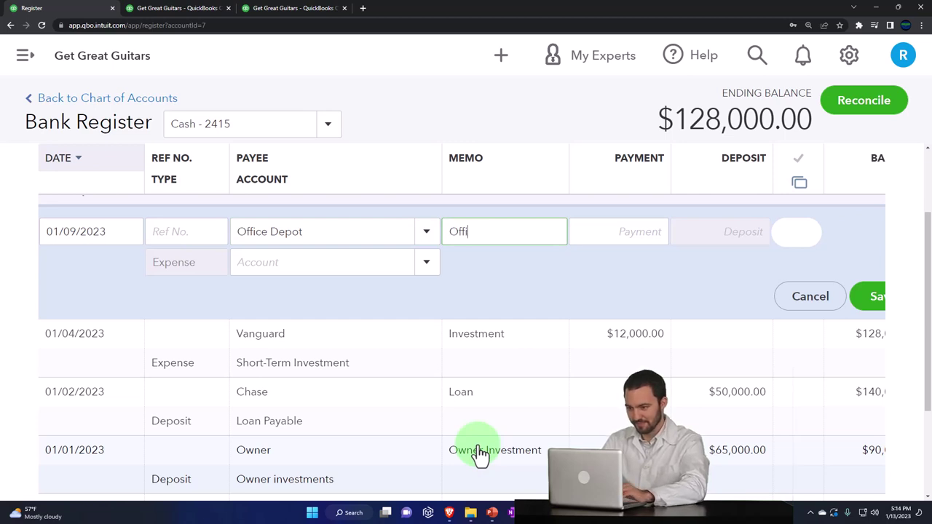
{"action": "type", "text": "Offic"}
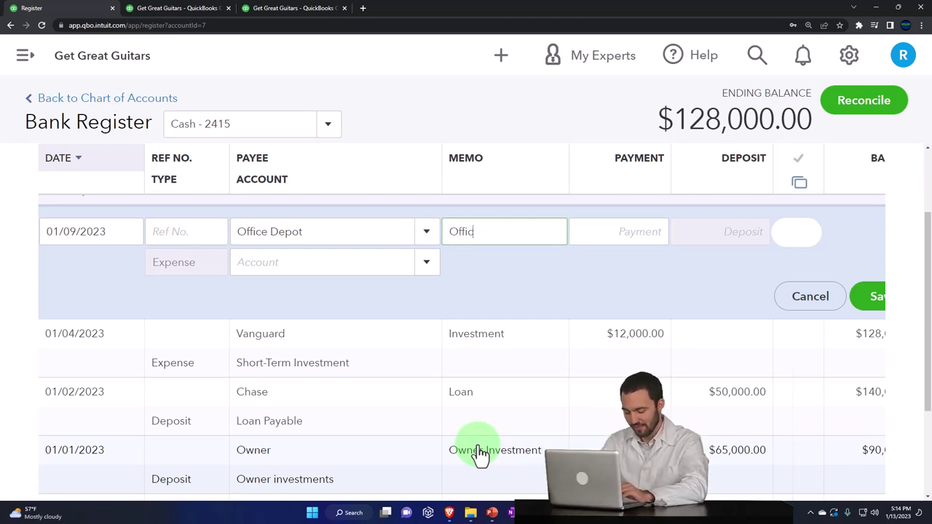
{"action": "type", "text": "e Suurniture"}
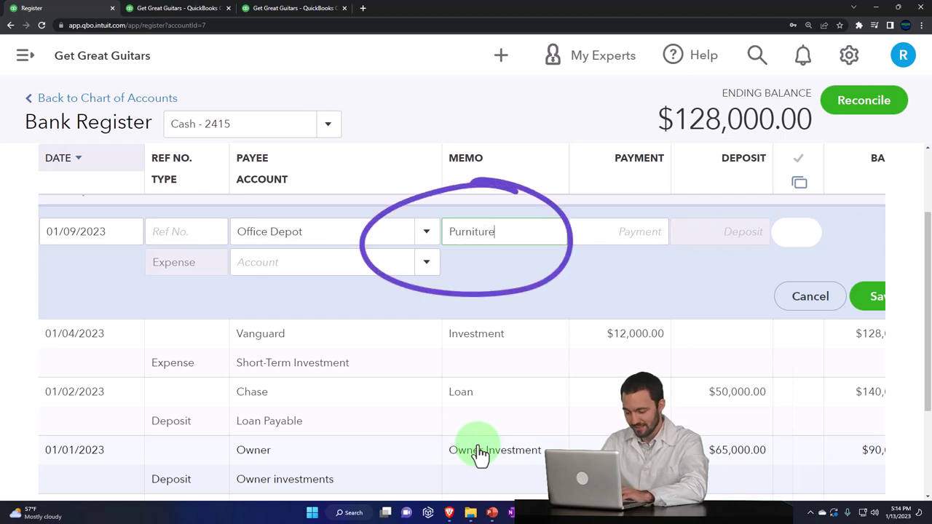
{"action": "type", "text": "rniture"}
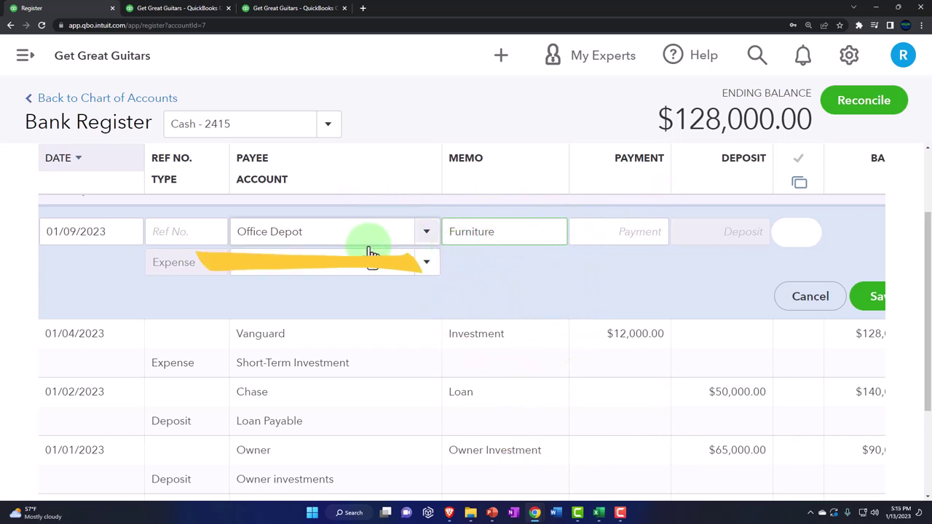
{"action": "left_click", "coordinate": [598, 514]}
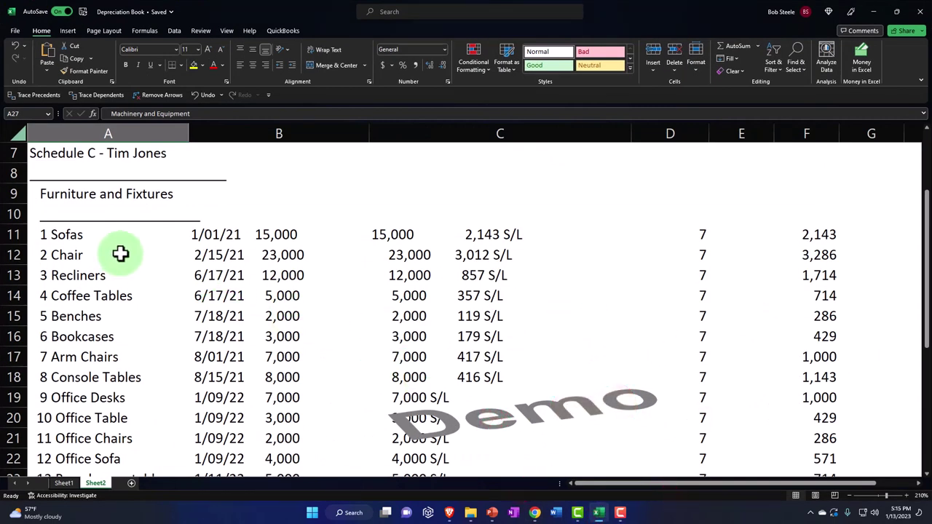
{"action": "left_click", "coordinate": [76, 239]}
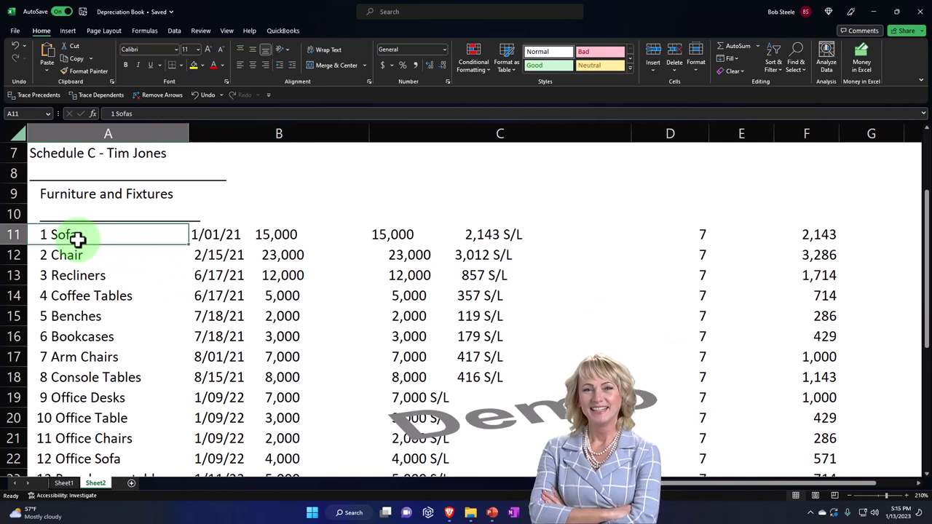
{"action": "left_click_drag", "start_coordinate": [76, 240], "coordinate": [78, 295]}
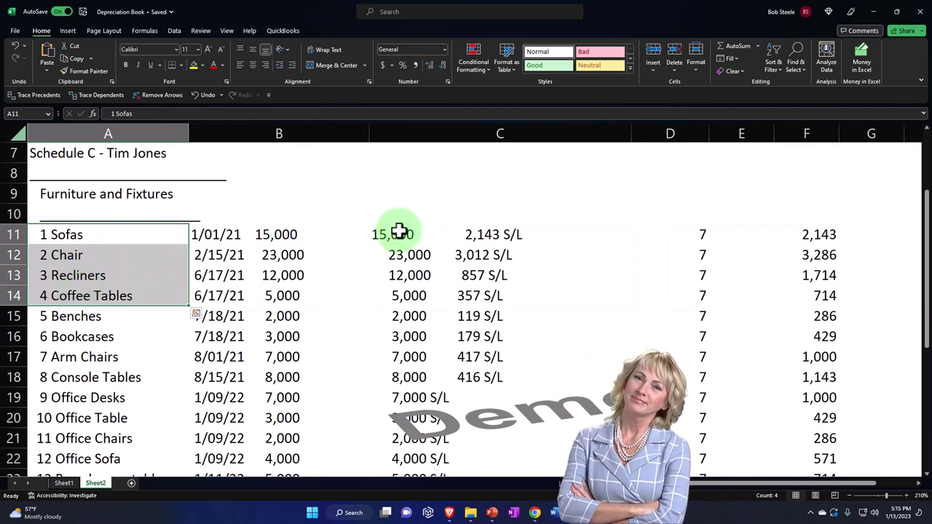
{"action": "left_click_drag", "start_coordinate": [399, 231], "coordinate": [397, 276]}
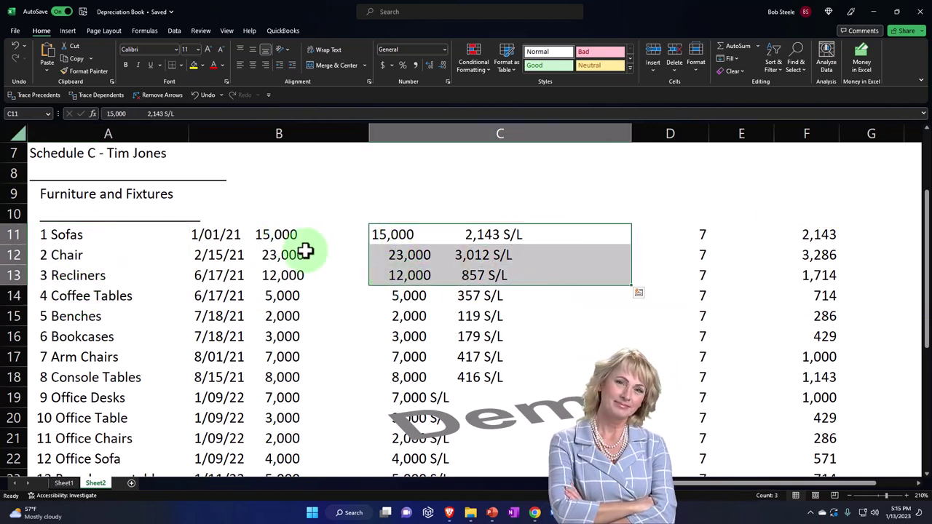
{"action": "left_click_drag", "start_coordinate": [291, 235], "coordinate": [291, 288]}
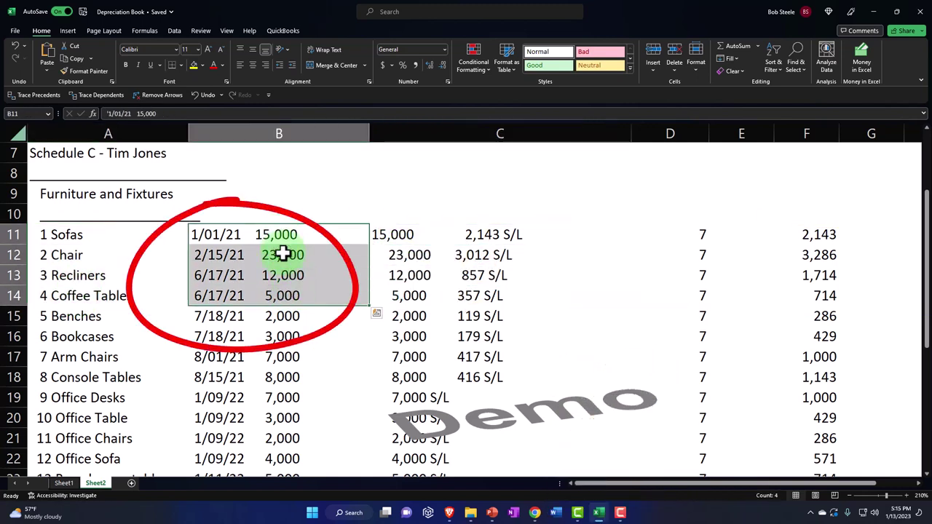
{"action": "left_click", "coordinate": [282, 316]}
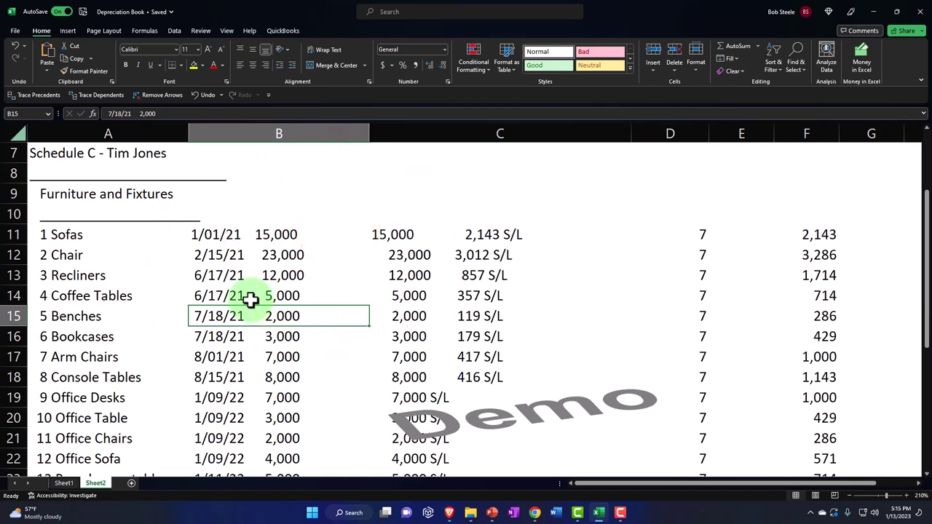
{"action": "left_click", "coordinate": [88, 237]}
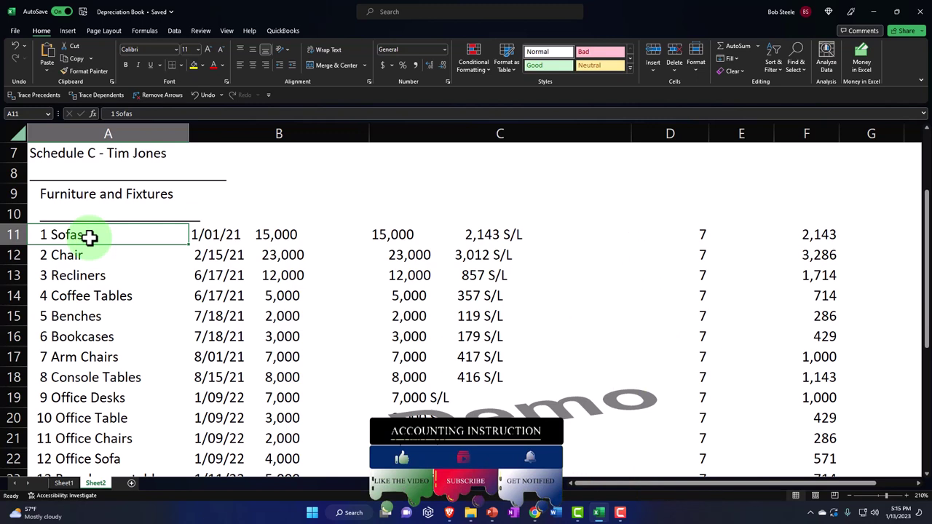
{"action": "left_click_drag", "start_coordinate": [89, 237], "coordinate": [91, 296]}
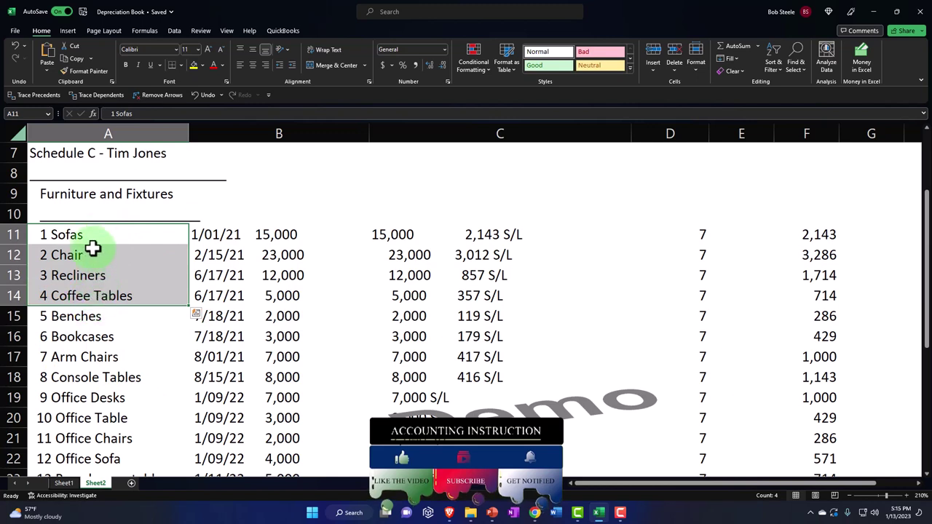
{"action": "left_click", "coordinate": [72, 240]}
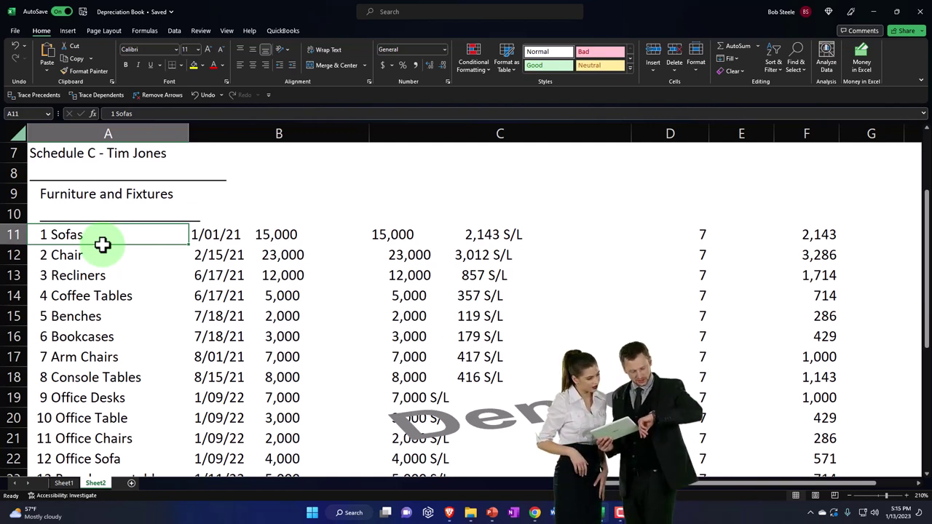
{"action": "left_click", "coordinate": [273, 233]}
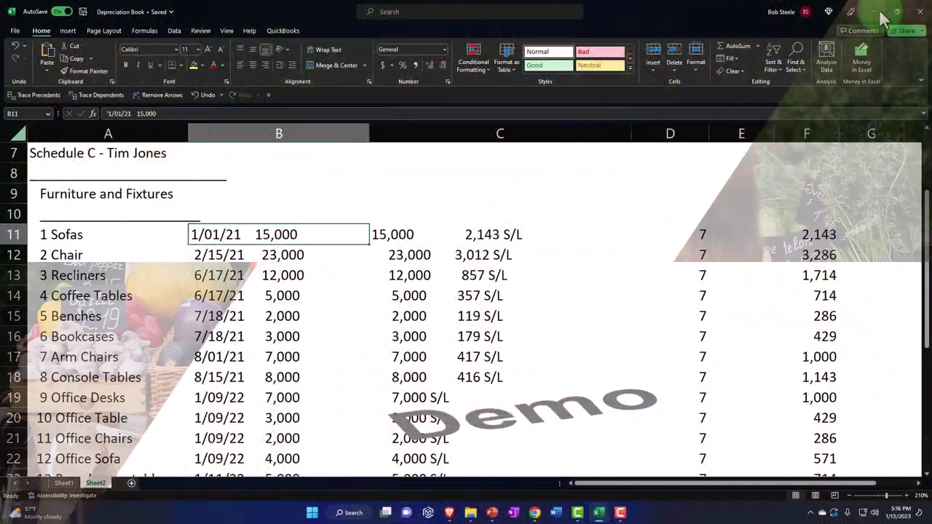
{"action": "left_click", "coordinate": [874, 12]}
{"action": "left_click", "coordinate": [521, 260]}
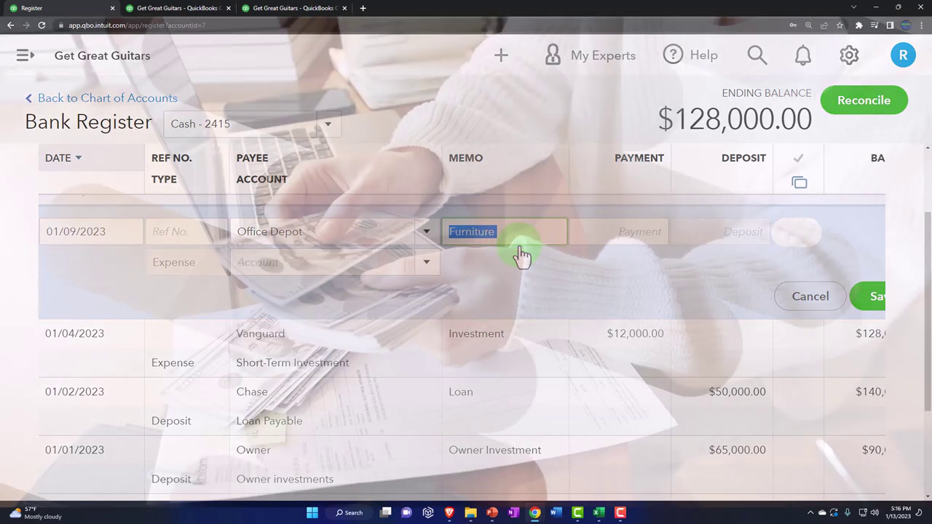
Enter an 18,000 payment to Furniture and Equipment and save the Office Depot expense.
{"action": "key", "text": "Tab"}
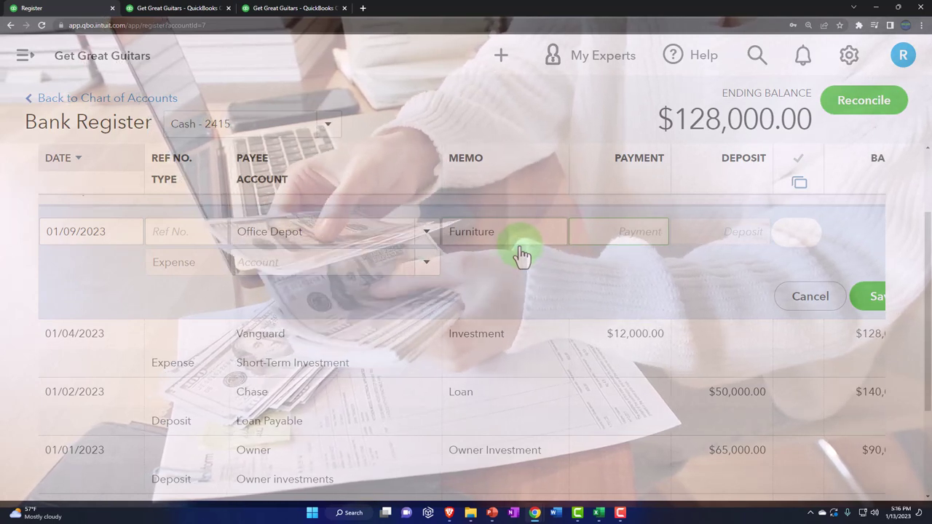
{"action": "type", "text": "18000"}
{"action": "key", "text": "Tab"}
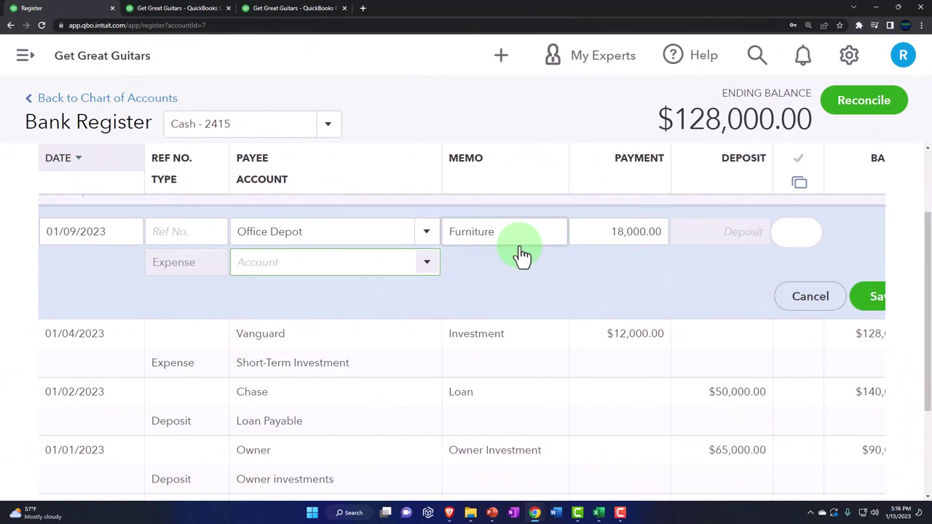
{"action": "type", "text": "Furniture and Equipment"}
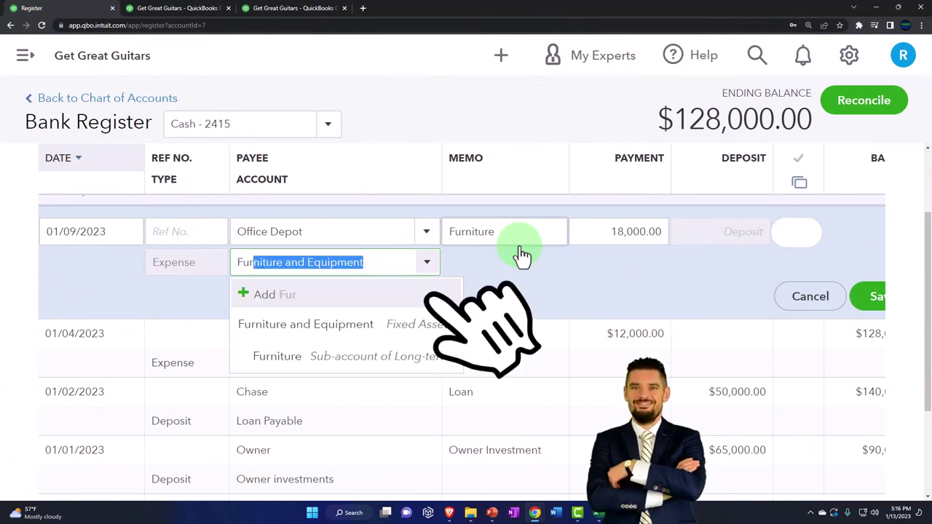
{"action": "left_click", "coordinate": [288, 329]}
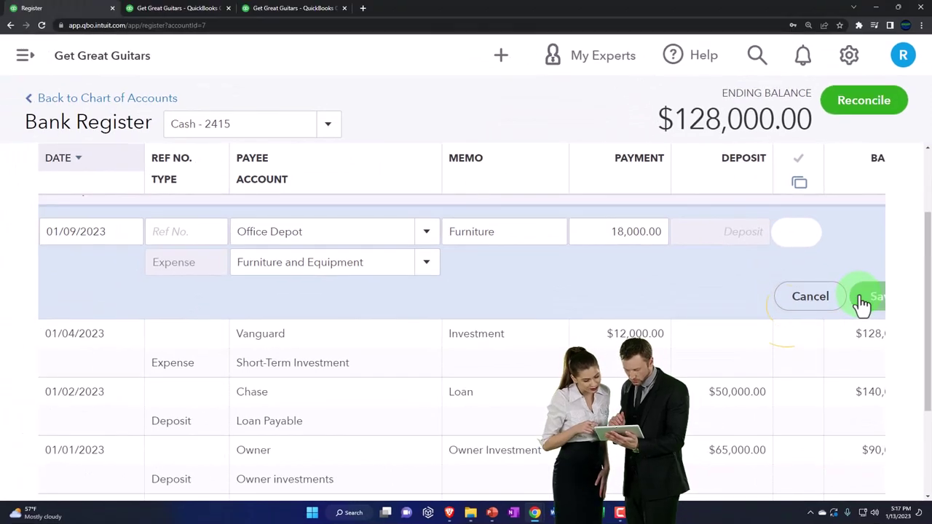
{"action": "left_click", "coordinate": [861, 305]}
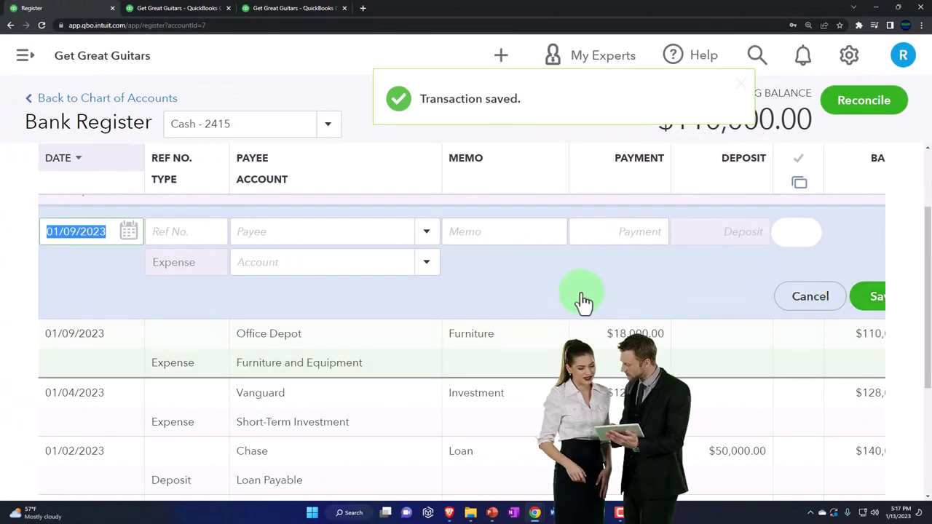
{"action": "left_click", "coordinate": [177, 11]}
Open the transactions behind Cash's 110,000.00 balance and select the -18,000.00 Office Depot line.
{"action": "scroll", "coordinate": [287, 270], "scroll_direction": "up", "scroll_amount": 10}
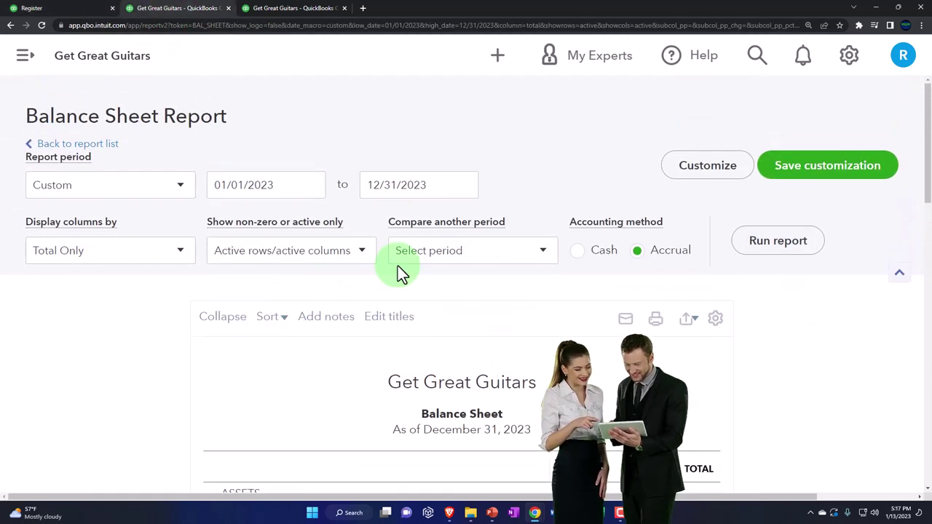
{"action": "scroll", "coordinate": [380, 268], "scroll_direction": "down", "scroll_amount": 3}
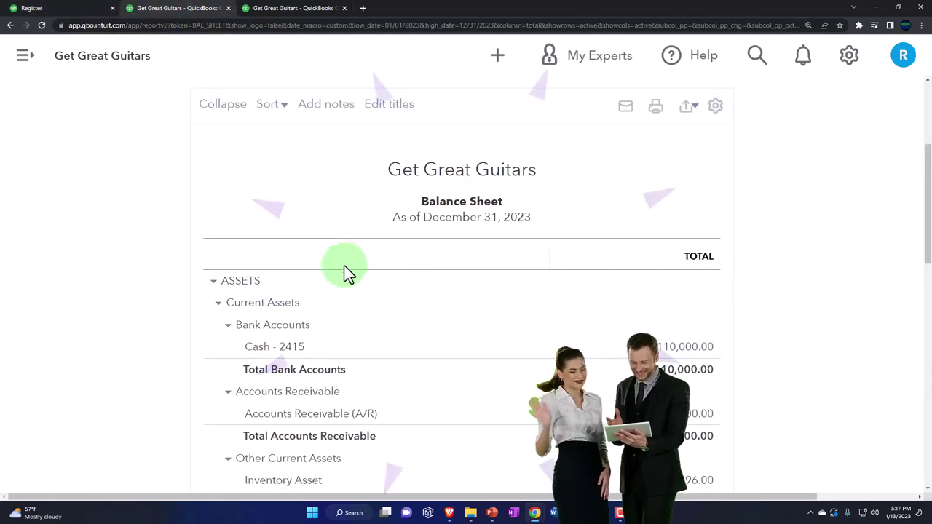
{"action": "scroll", "coordinate": [348, 269], "scroll_direction": "down", "scroll_amount": 2}
{"action": "left_click", "coordinate": [669, 207]}
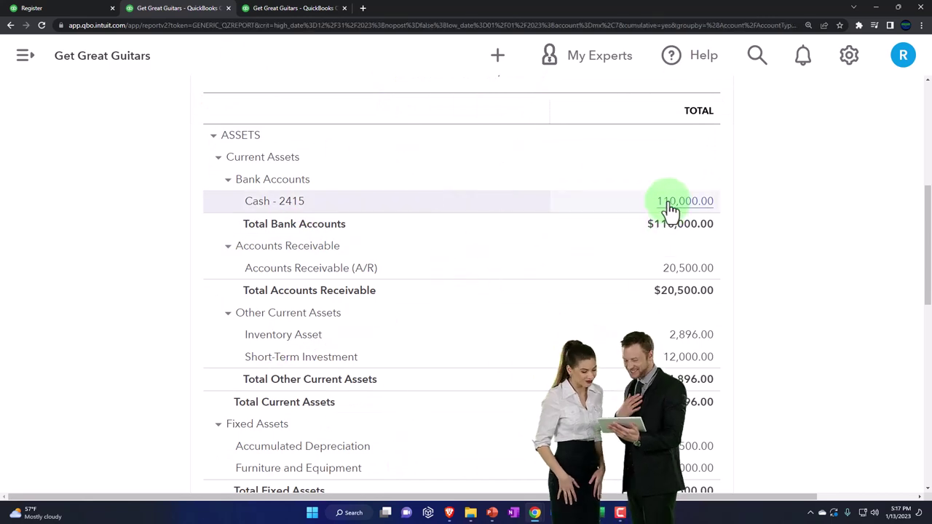
{"action": "key", "text": "ctrl+plus"}
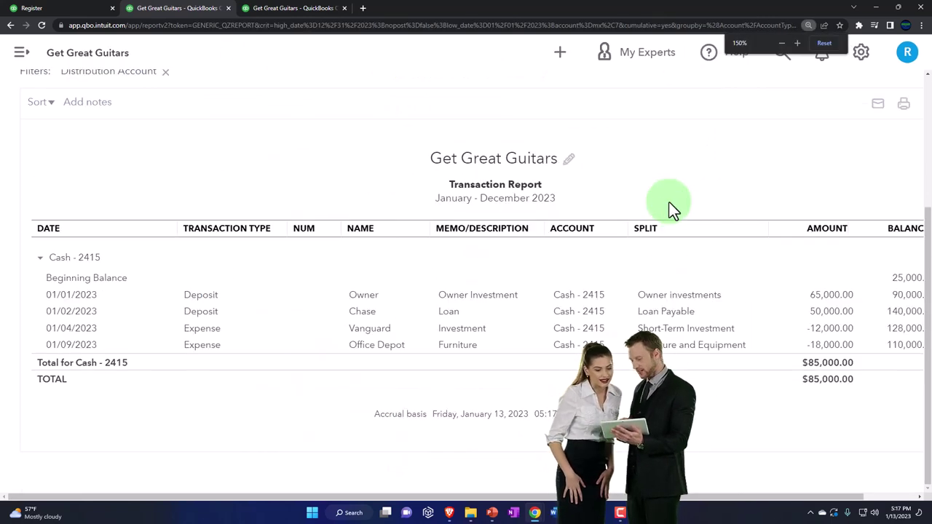
{"action": "key", "text": "ctrl+minus"}
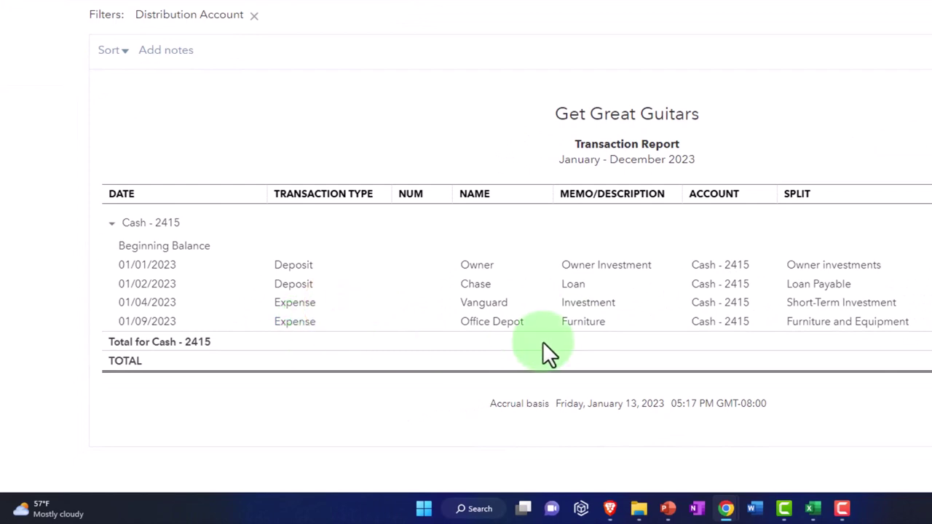
{"action": "left_click", "coordinate": [735, 379]}
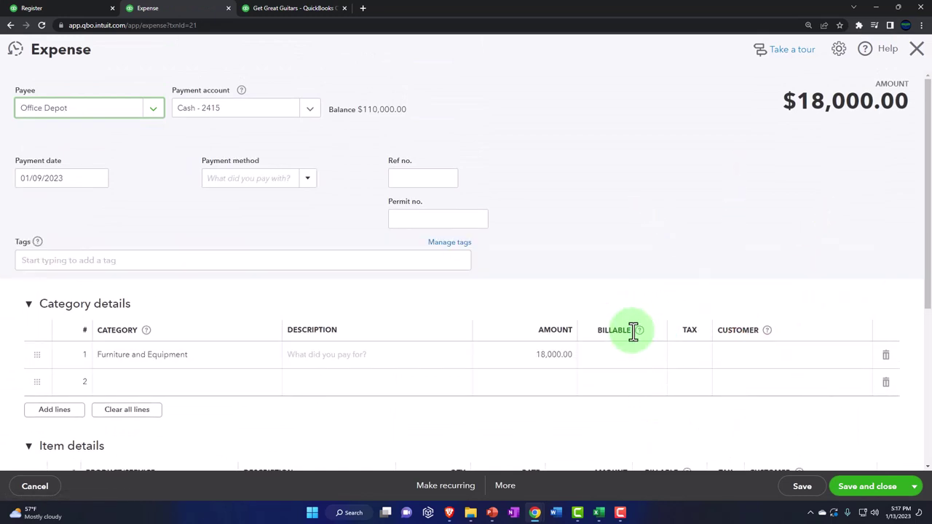
Scroll through the Office Depot expense to confirm its Furniture memo and $18,000.00 total.
{"action": "scroll", "coordinate": [633, 331], "scroll_direction": "down", "scroll_amount": 4}
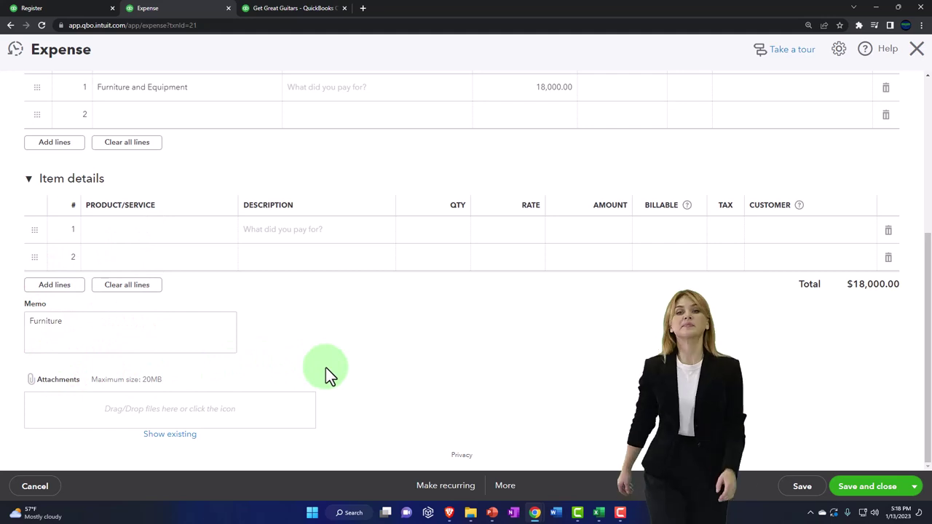
{"action": "scroll", "coordinate": [326, 367], "scroll_direction": "up", "scroll_amount": 4}
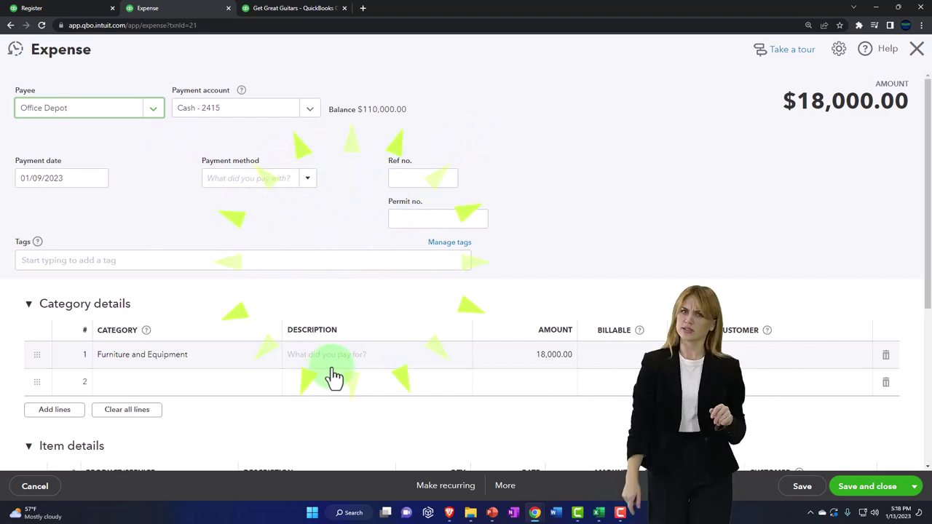
{"action": "left_click", "coordinate": [598, 512]}
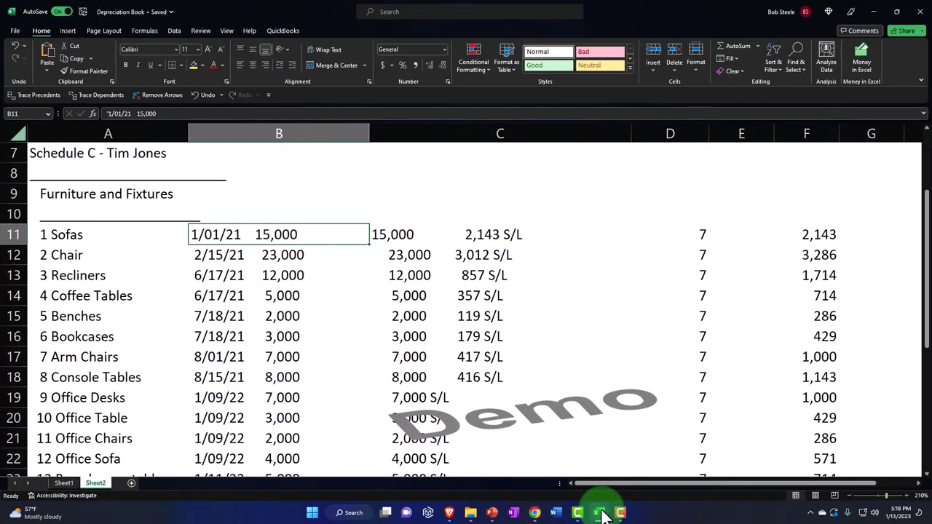
{"action": "left_click", "coordinate": [599, 513]}
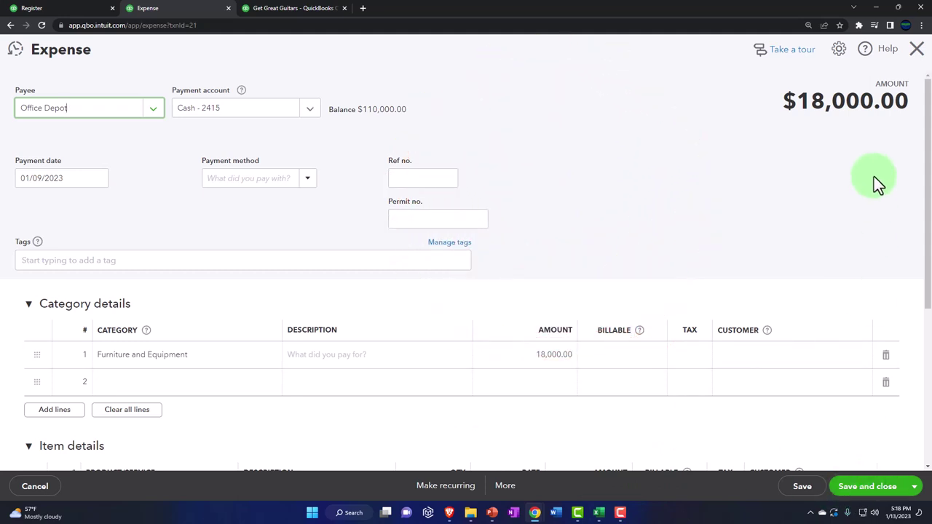
Close the Office Depot expense and return to the balance sheet summary.
{"action": "left_click", "coordinate": [916, 49]}
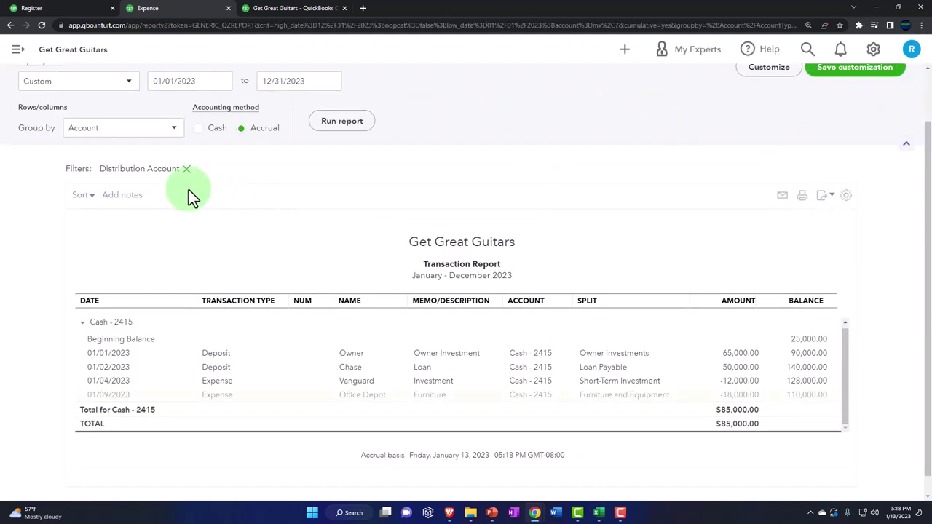
{"action": "scroll", "coordinate": [63, 150], "scroll_direction": "up", "scroll_amount": 1}
{"action": "left_click", "coordinate": [73, 116]}
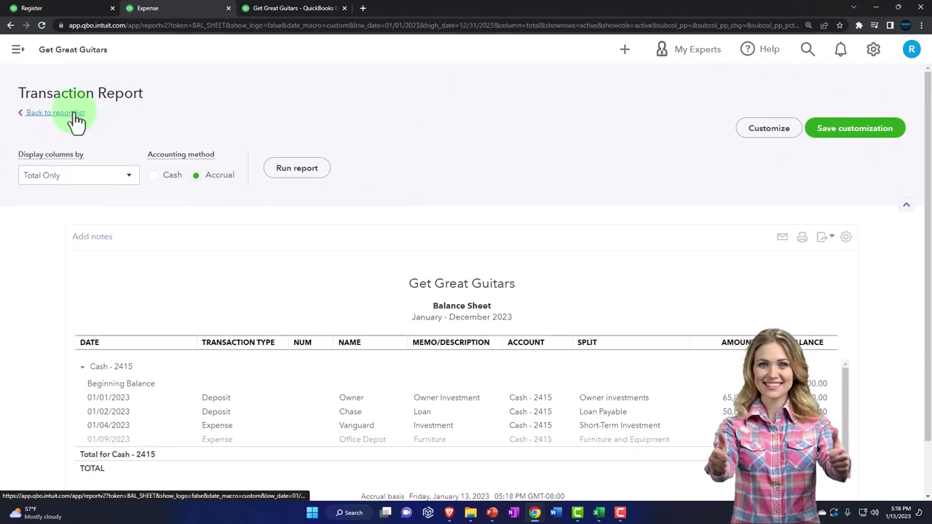
{"action": "scroll", "coordinate": [145, 284], "scroll_direction": "down", "scroll_amount": 5}
Review the transactions behind Furniture and Equipment's 93,000.00, then return to the balance sheet summary.
{"action": "key", "text": "ctrl+plus"}
{"action": "key", "text": "ctrl+plus"}
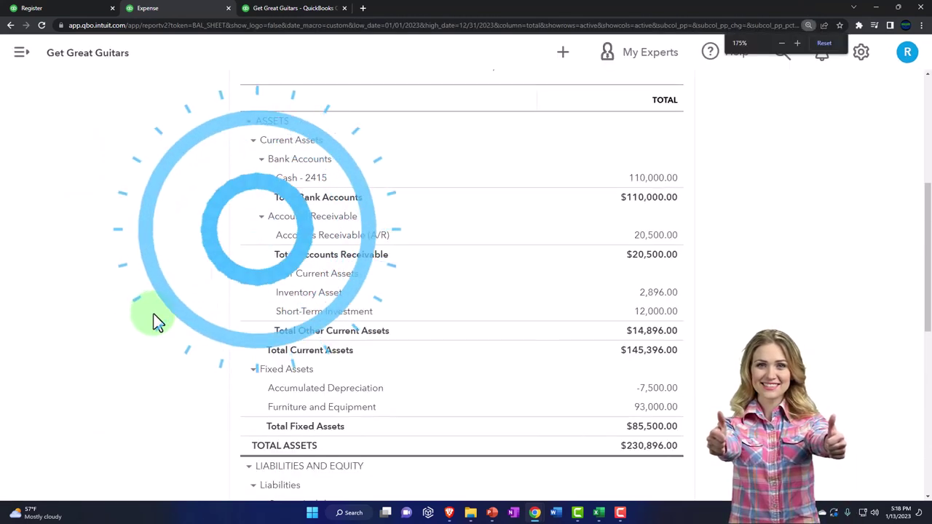
{"action": "scroll", "coordinate": [153, 314], "scroll_direction": "down", "scroll_amount": 3}
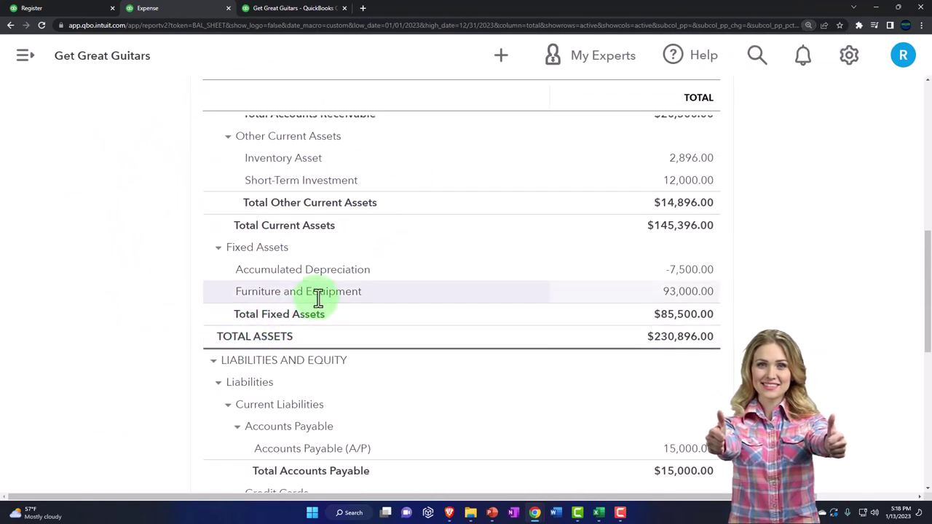
{"action": "left_click", "coordinate": [702, 294]}
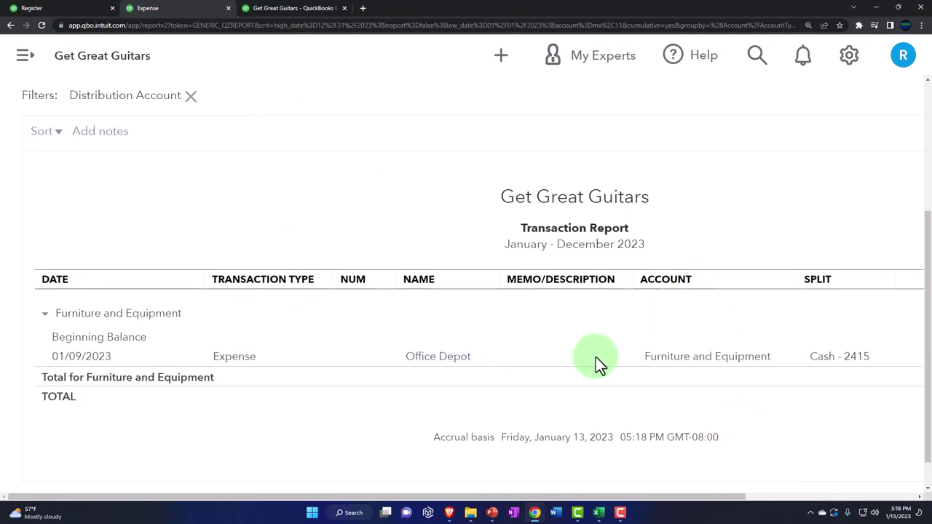
{"action": "key", "text": "ctrl+minus"}
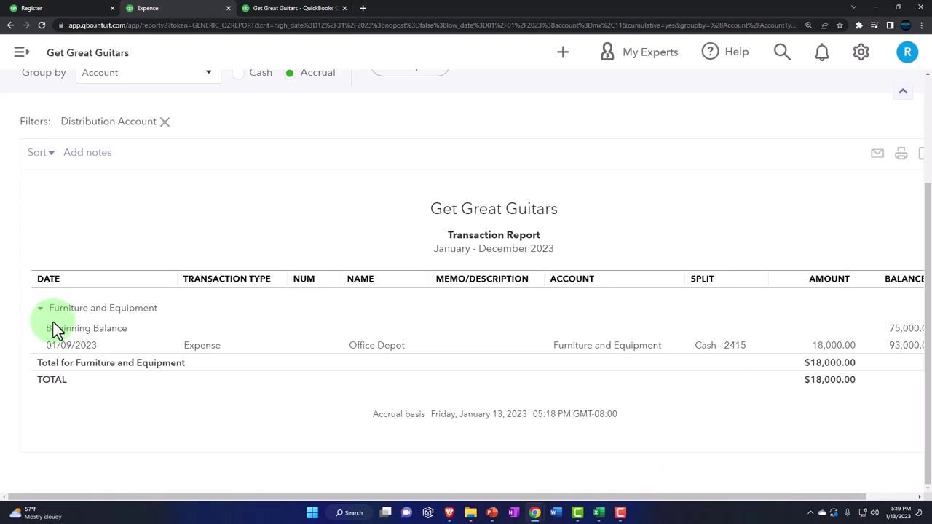
{"action": "scroll", "coordinate": [57, 329], "scroll_direction": "up", "scroll_amount": 3}
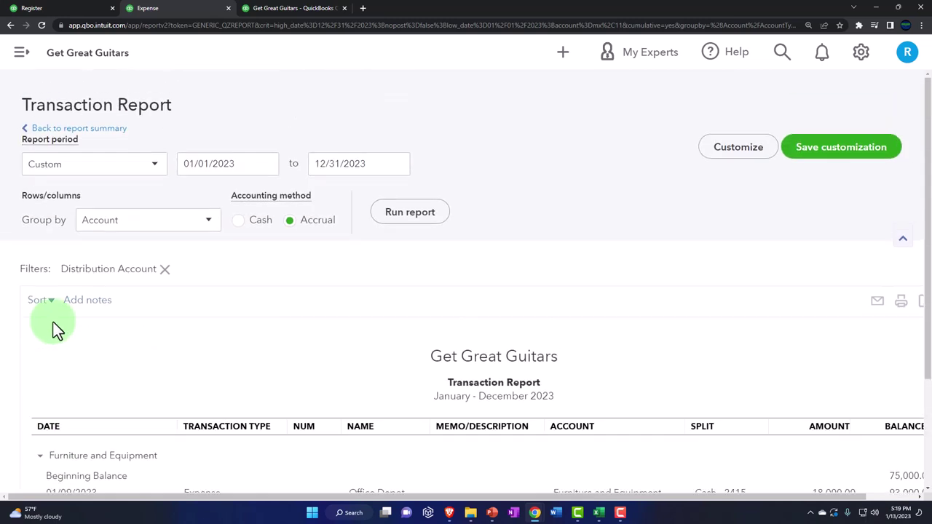
{"action": "left_click", "coordinate": [106, 131]}
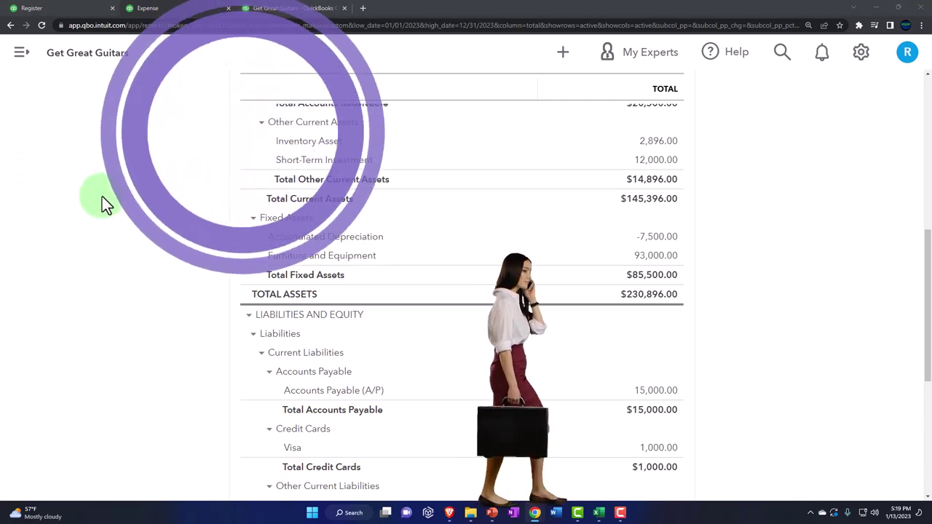
In the Cash register, date a new expense 01/11/2023 and add Amazon as a new vendor payee.
{"action": "left_click", "coordinate": [74, 9]}
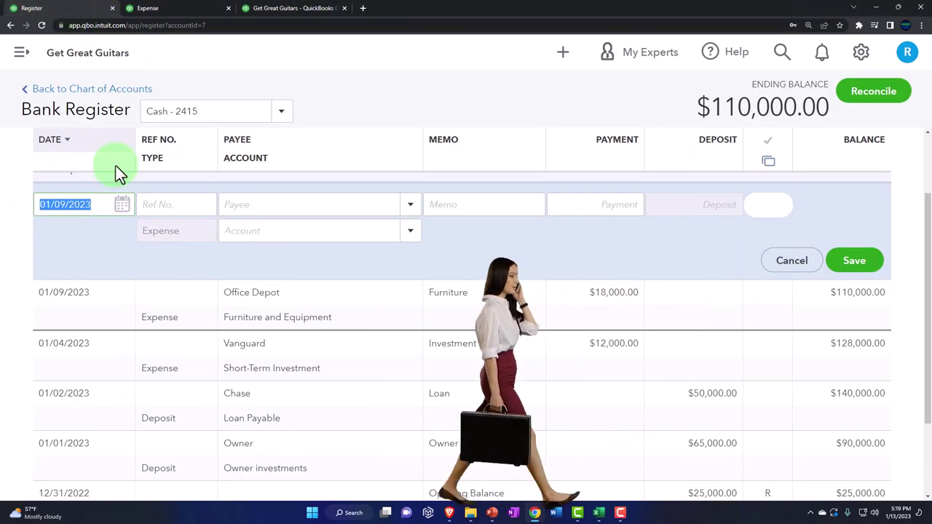
{"action": "scroll", "coordinate": [120, 175], "scroll_direction": "up", "scroll_amount": 2}
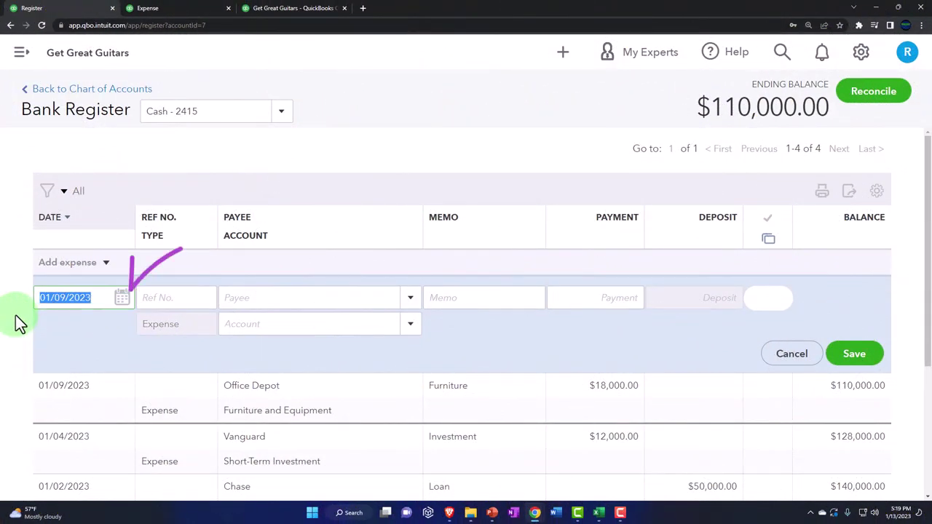
{"action": "key", "text": "plus"}
{"action": "key", "text": "plus"}
{"action": "key", "text": "Tab"}
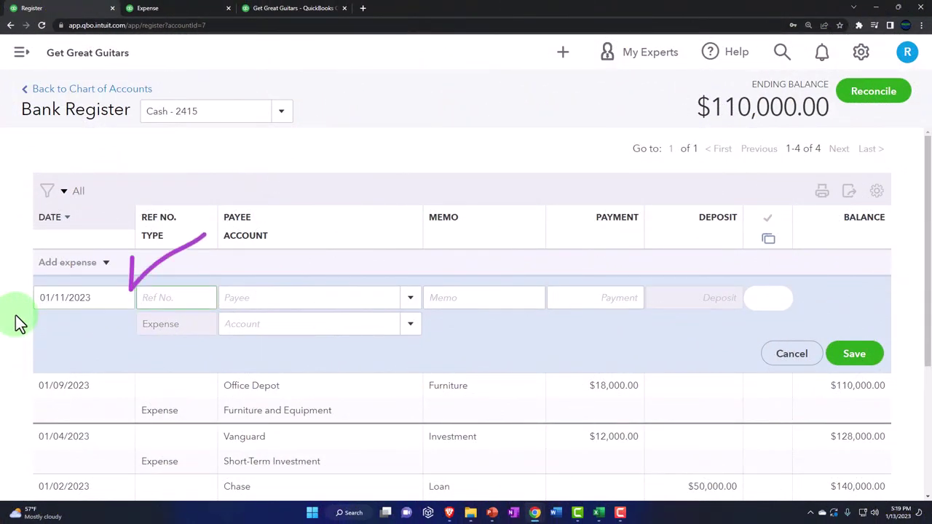
{"action": "key", "text": "Tab"}
{"action": "type", "text": "Ama"}
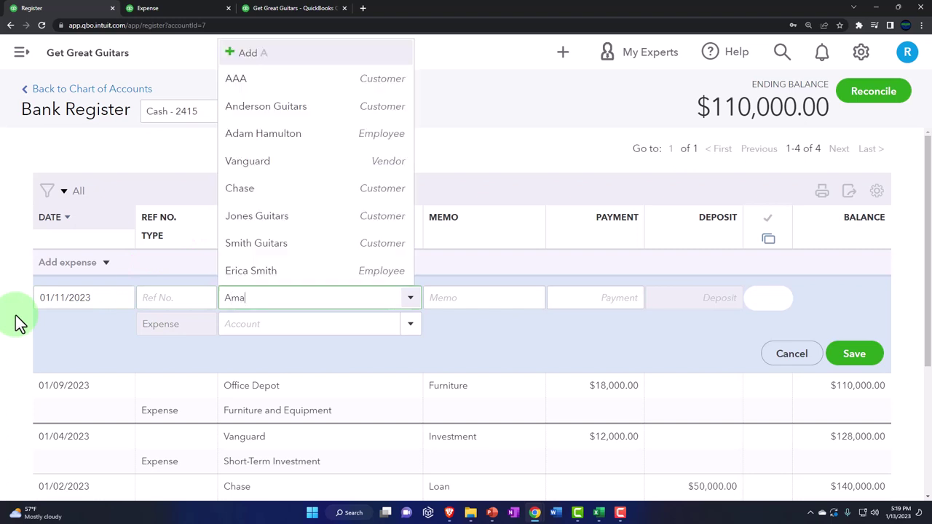
{"action": "type", "text": "zon"}
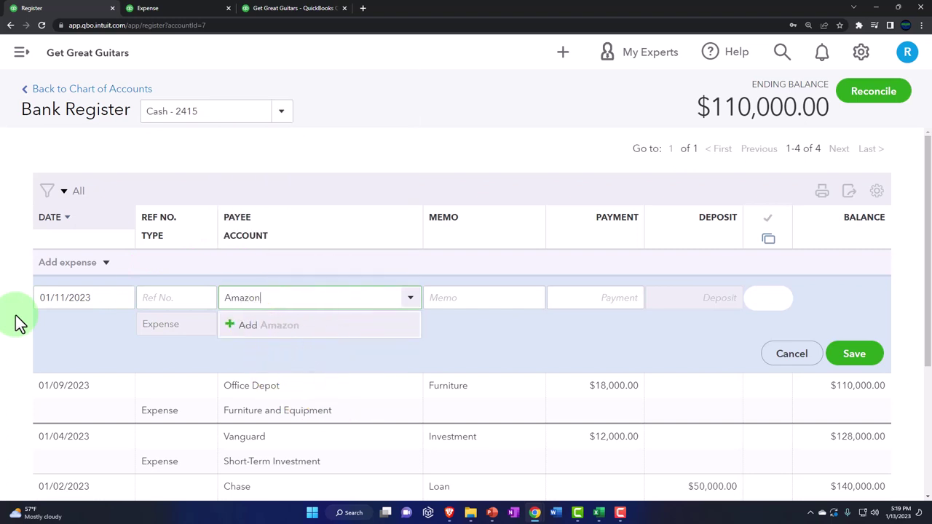
{"action": "key", "text": "Return"}
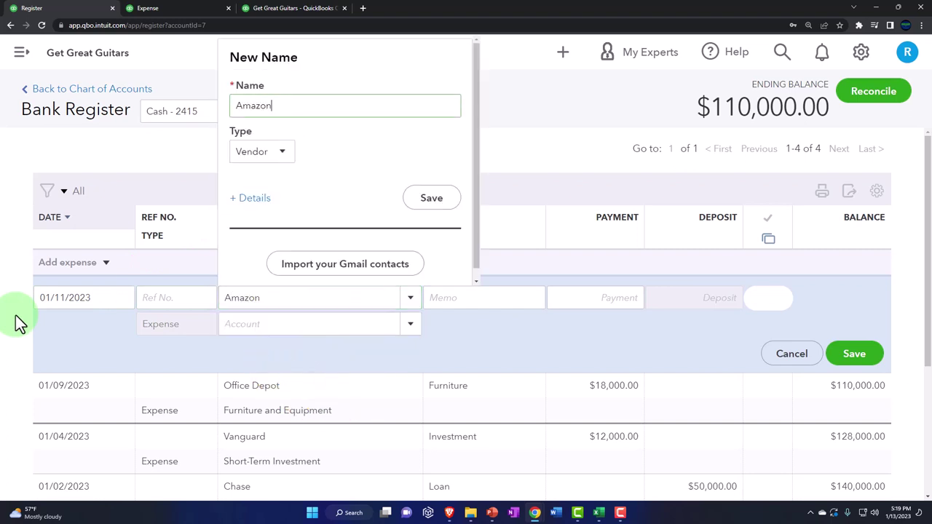
{"action": "left_click", "coordinate": [422, 200]}
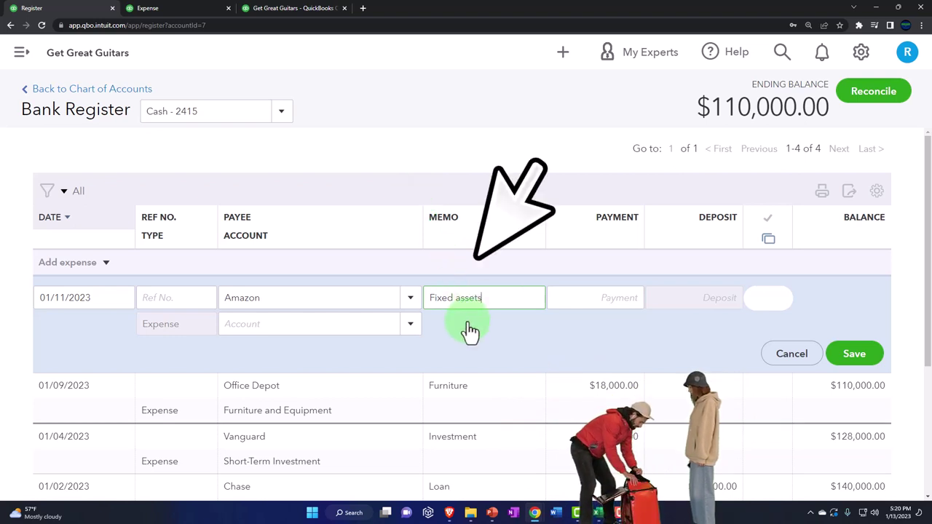
Record the $7,000 payment to Furniture and Equipment and save the Amazon expense.
{"action": "key", "text": "Tab"}
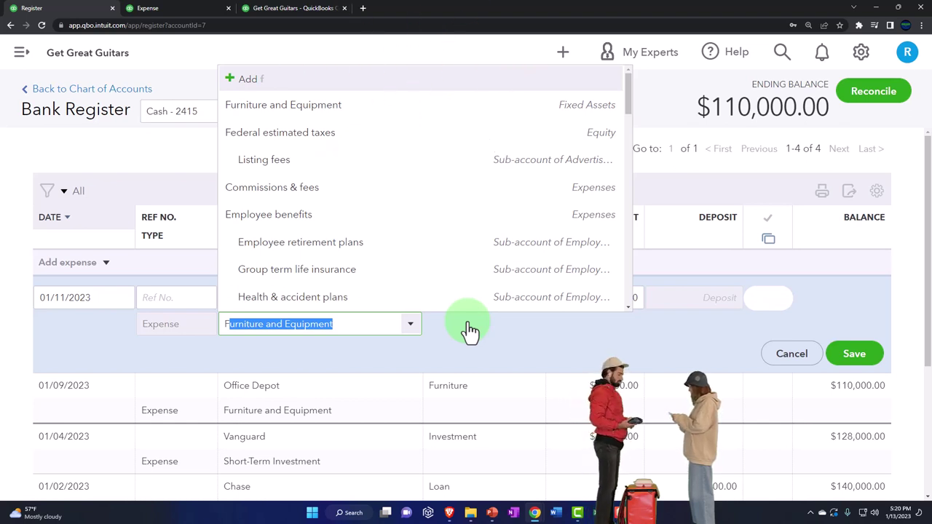
{"action": "left_click", "coordinate": [470, 329]}
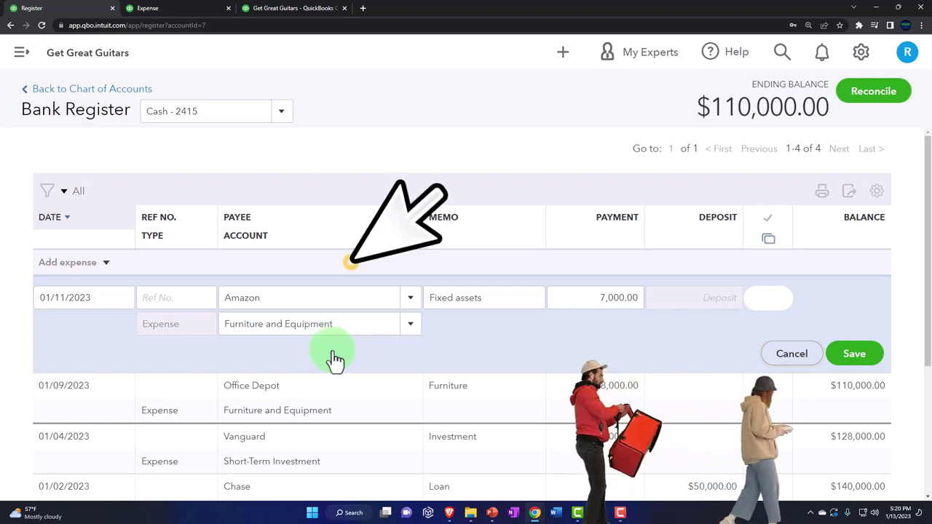
{"action": "left_click", "coordinate": [854, 354]}
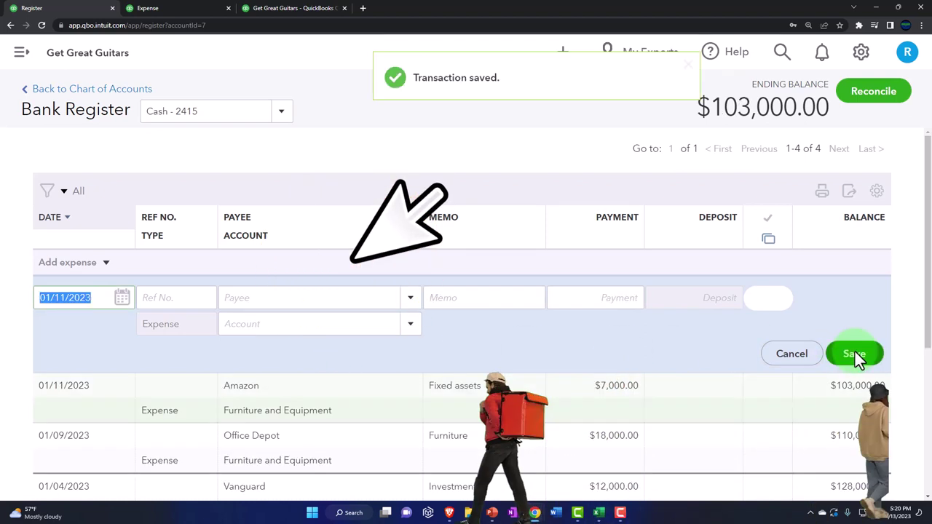
{"action": "left_click", "coordinate": [186, 6]}
From the balance sheet, drill into Cash - 2415 and open the Amazon -7,000.00 expense.
{"action": "scroll", "coordinate": [420, 226], "scroll_direction": "up", "scroll_amount": 6}
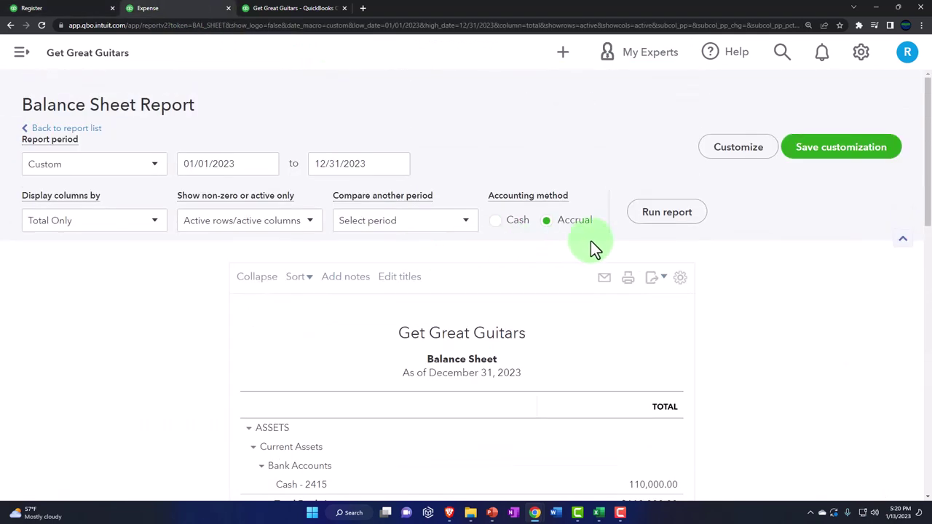
{"action": "scroll", "coordinate": [659, 262], "scroll_direction": "down", "scroll_amount": 3}
{"action": "key", "text": "ctrl+plus"}
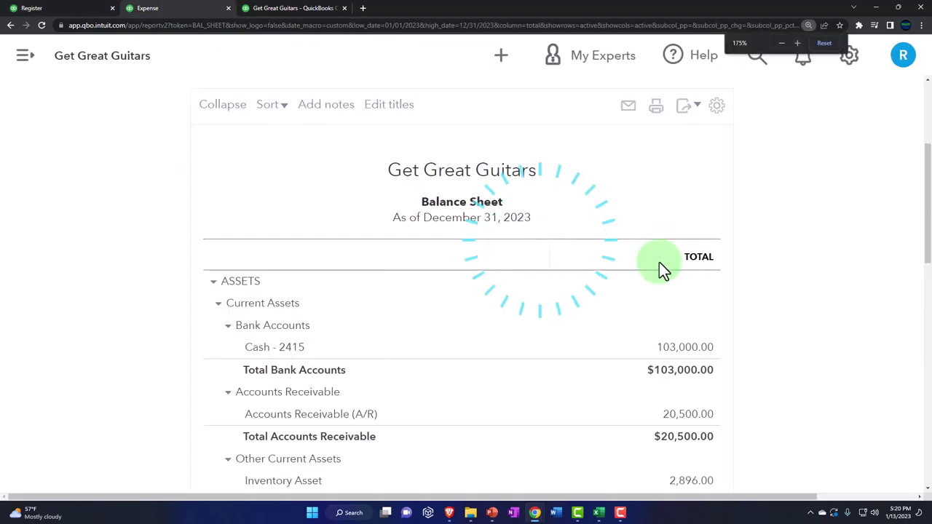
{"action": "left_click", "coordinate": [666, 297]}
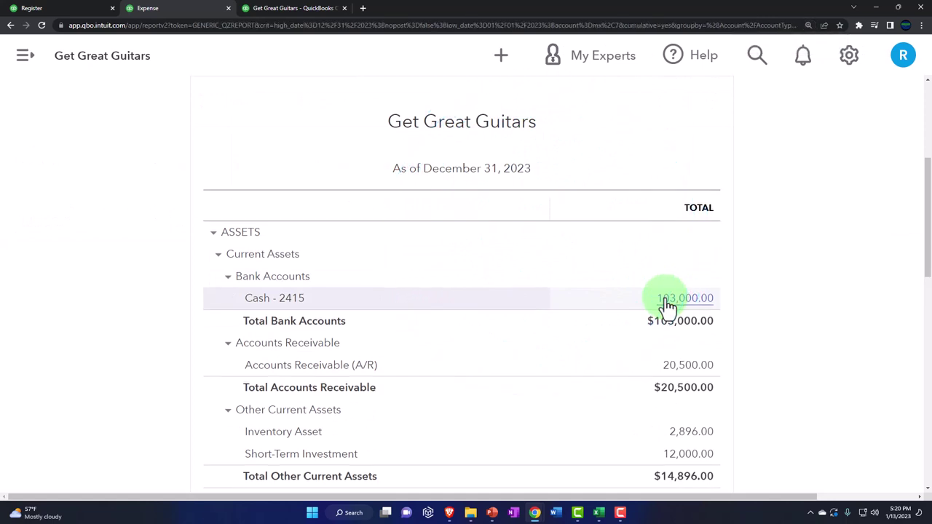
{"action": "key", "text": "ctrl+minus"}
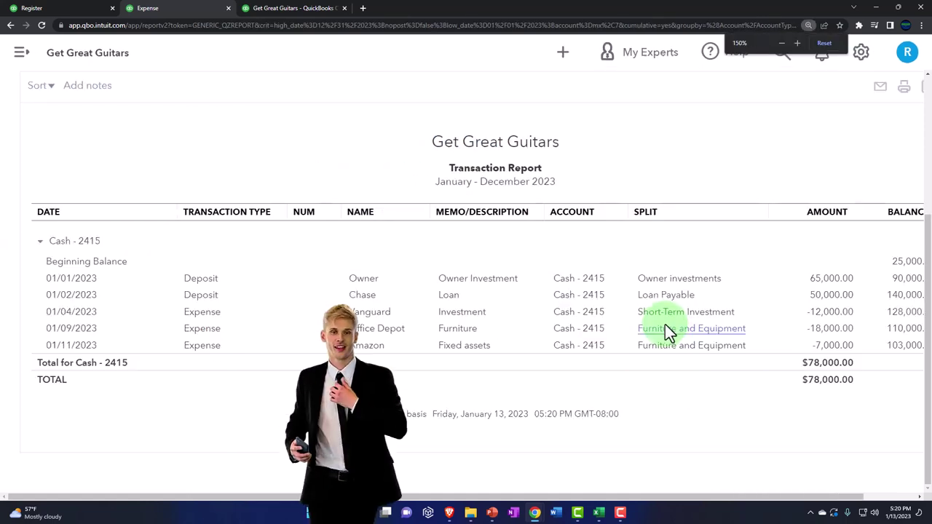
{"action": "left_click", "coordinate": [804, 356]}
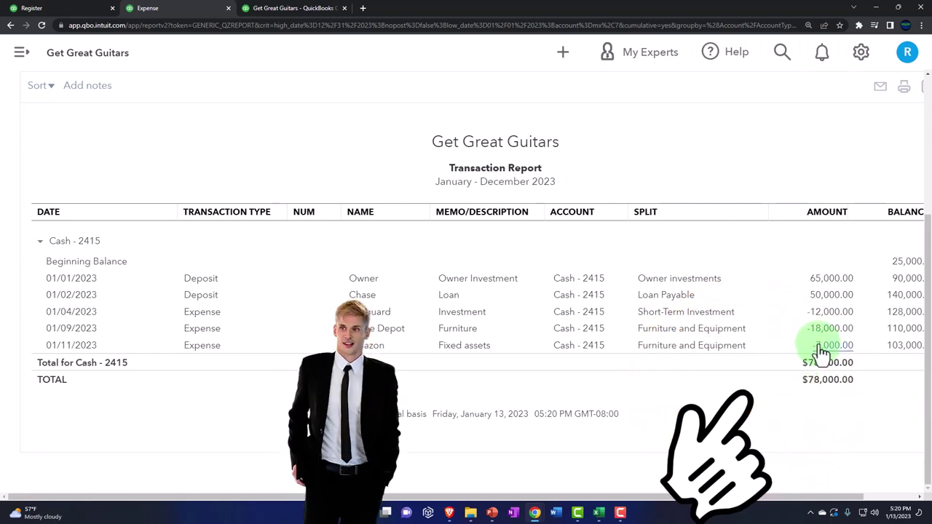
{"action": "left_click", "coordinate": [821, 348]}
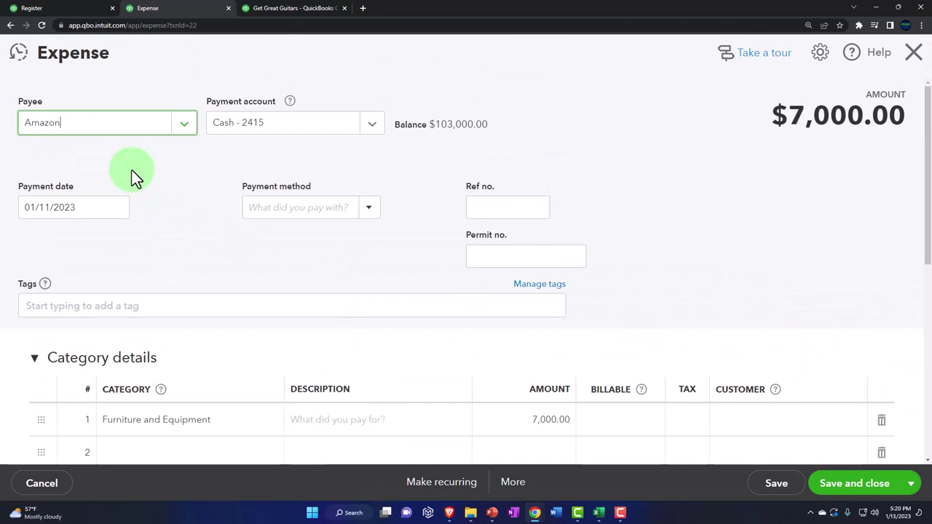
{"action": "scroll", "coordinate": [133, 177], "scroll_direction": "down", "scroll_amount": 5}
{"action": "scroll", "coordinate": [163, 277], "scroll_direction": "down", "scroll_amount": 1}
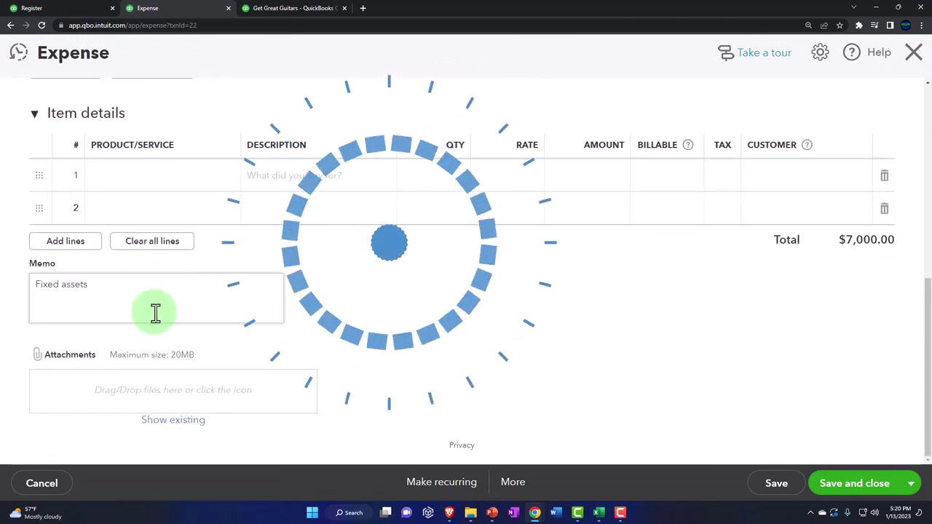
{"action": "left_click", "coordinate": [84, 357]}
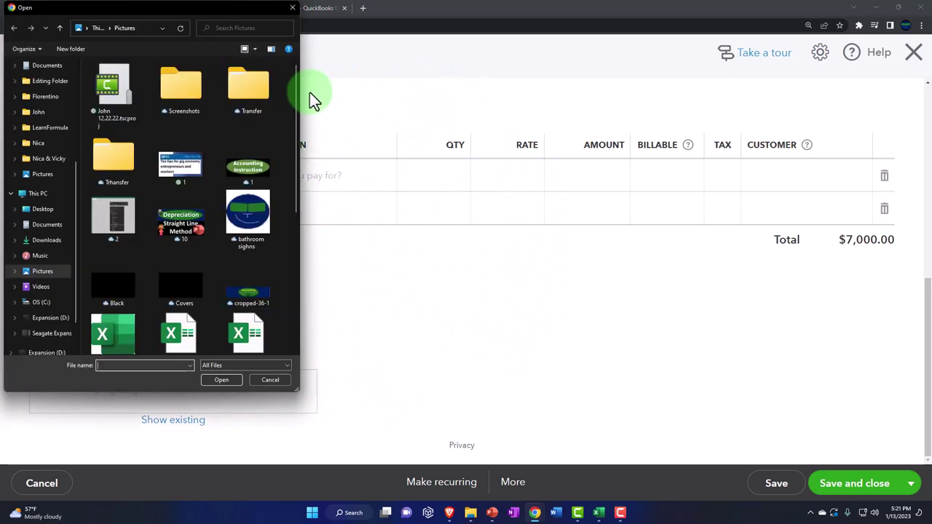
{"action": "left_click", "coordinate": [292, 8]}
{"action": "scroll", "coordinate": [384, 342], "scroll_direction": "up", "scroll_amount": 6}
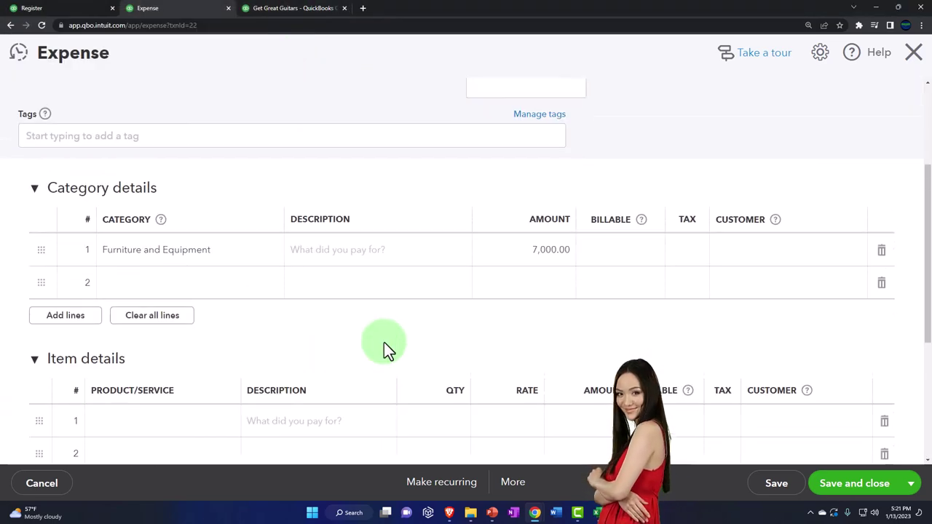
{"action": "left_click", "coordinate": [913, 57]}
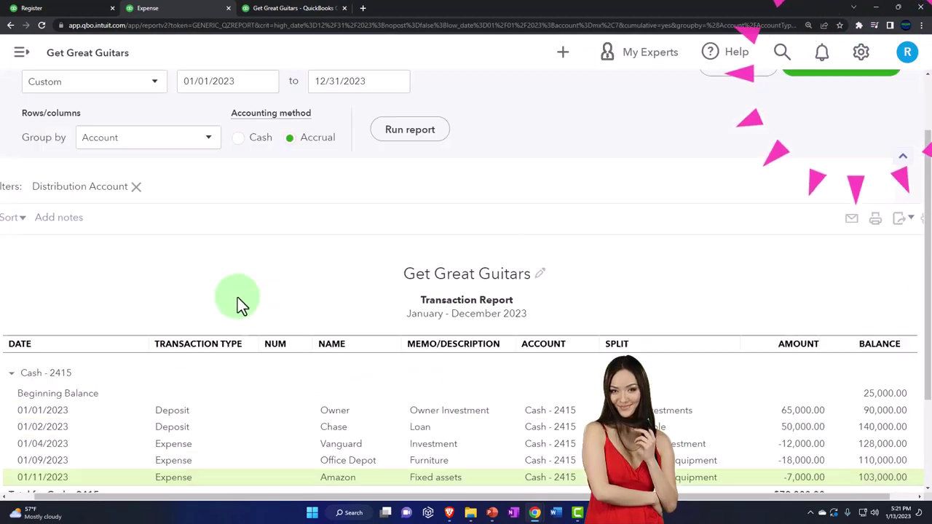
{"action": "scroll", "coordinate": [219, 262], "scroll_direction": "up", "scroll_amount": 2}
Back on the Balance Sheet, drill into Furniture and Equipment 100,000.00, then return to the summary.
{"action": "left_click", "coordinate": [112, 131]}
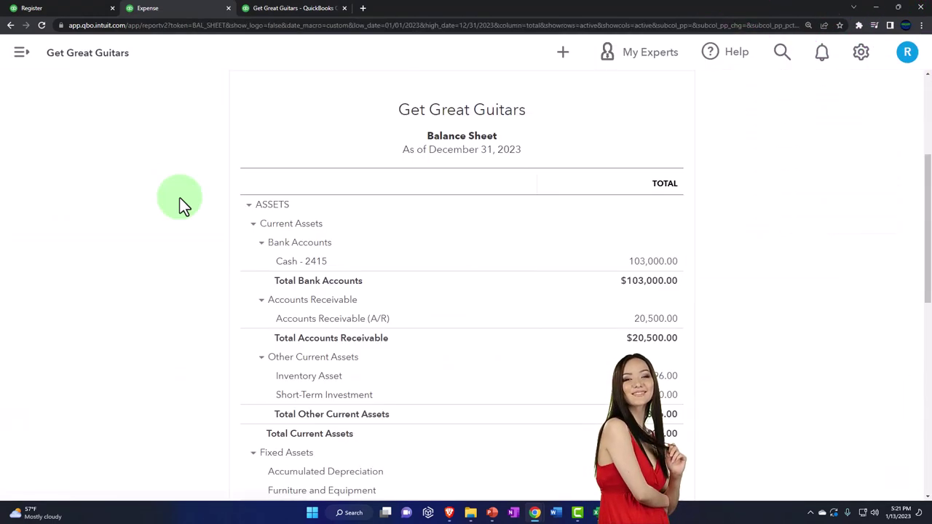
{"action": "scroll", "coordinate": [270, 292], "scroll_direction": "down", "scroll_amount": 3}
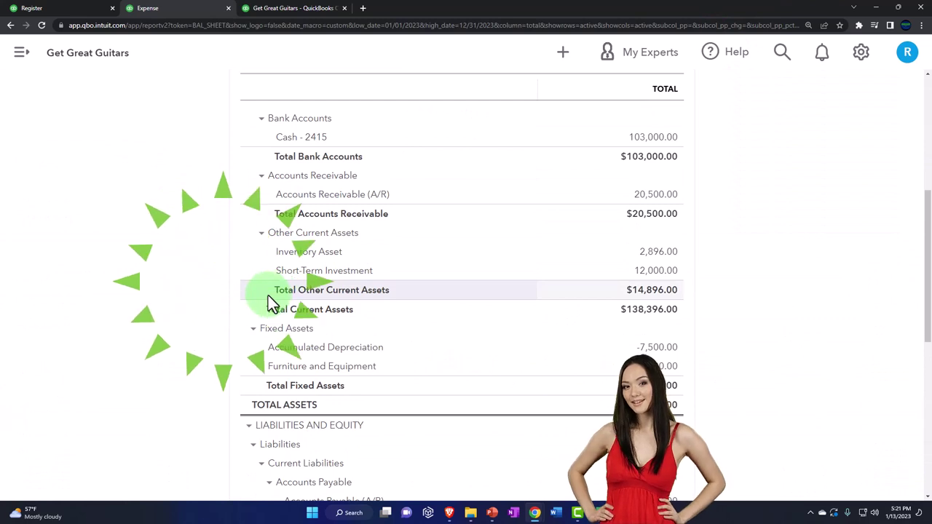
{"action": "scroll", "coordinate": [270, 298], "scroll_direction": "down", "scroll_amount": 1}
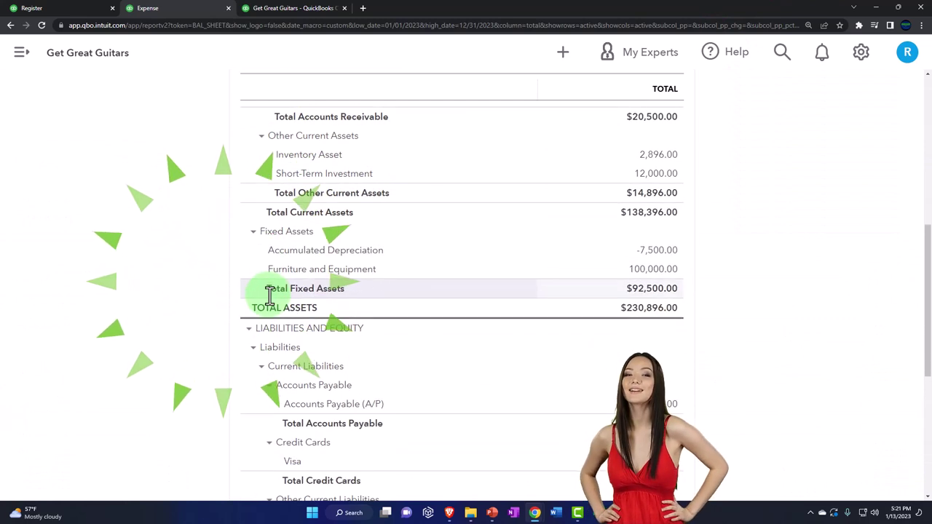
{"action": "left_click", "coordinate": [650, 275]}
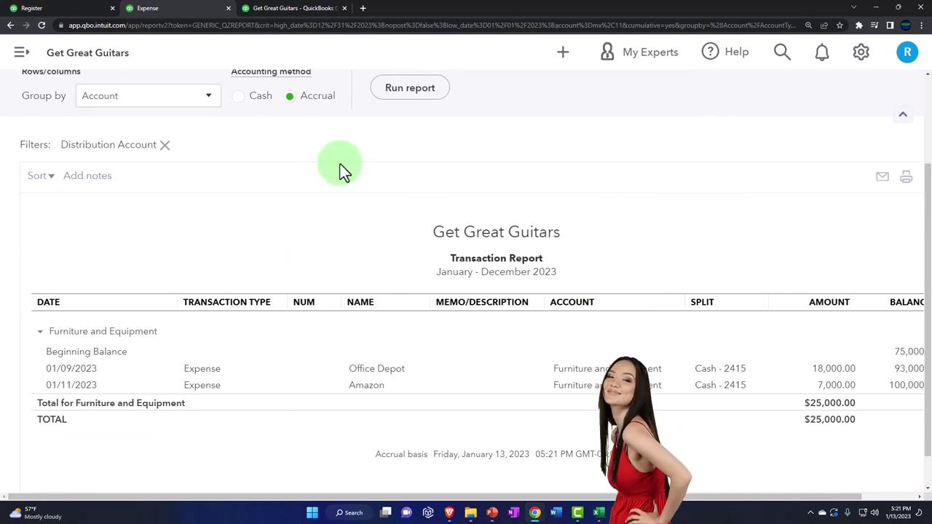
{"action": "scroll", "coordinate": [21, 162], "scroll_direction": "up", "scroll_amount": 3}
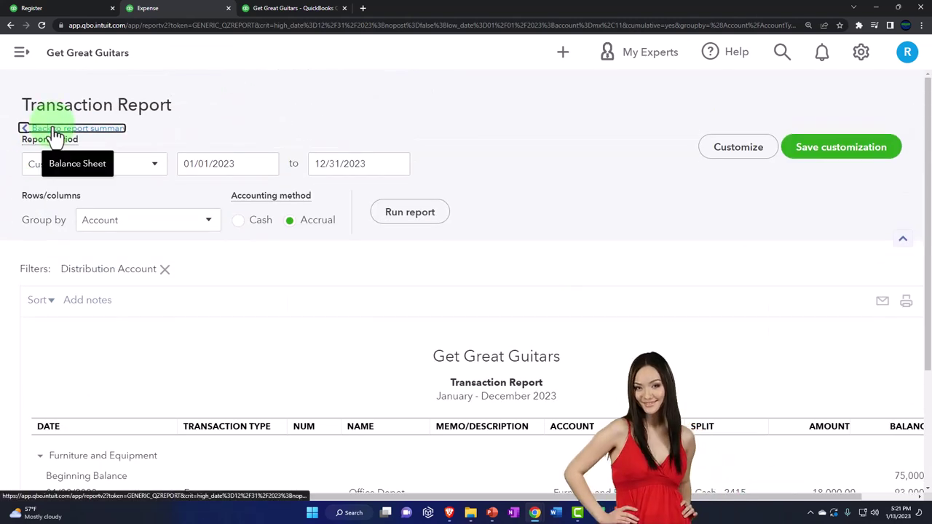
{"action": "left_click", "coordinate": [53, 129]}
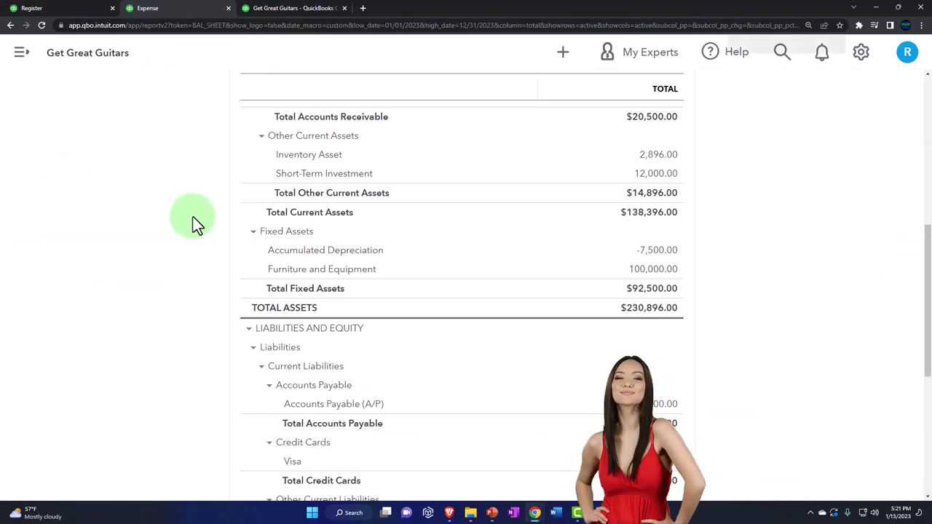
Collapse and re-expand the Fixed Assets section to check its $92,500.00 total.
{"action": "scroll", "coordinate": [193, 217], "scroll_direction": "up", "scroll_amount": 2}
{"action": "scroll", "coordinate": [233, 287], "scroll_direction": "down", "scroll_amount": 1}
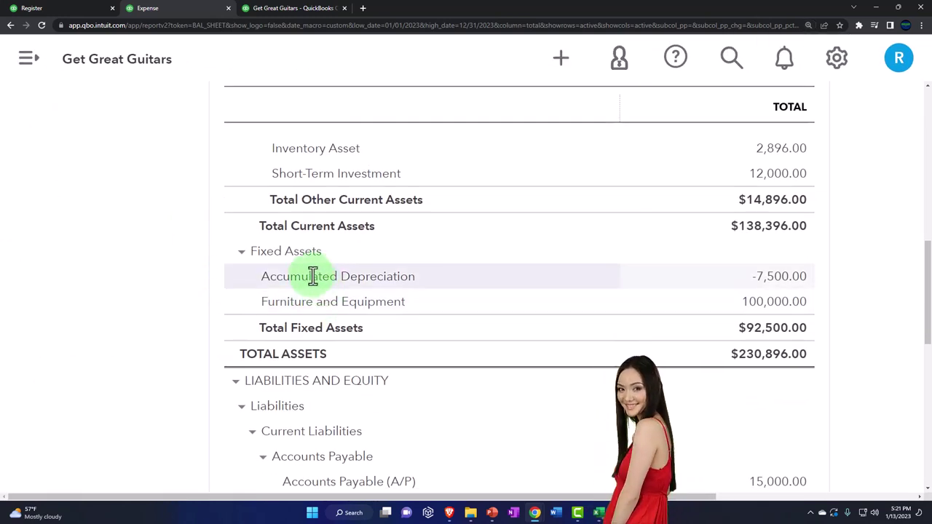
{"action": "left_click", "coordinate": [241, 252]}
{"action": "left_click", "coordinate": [241, 252]}
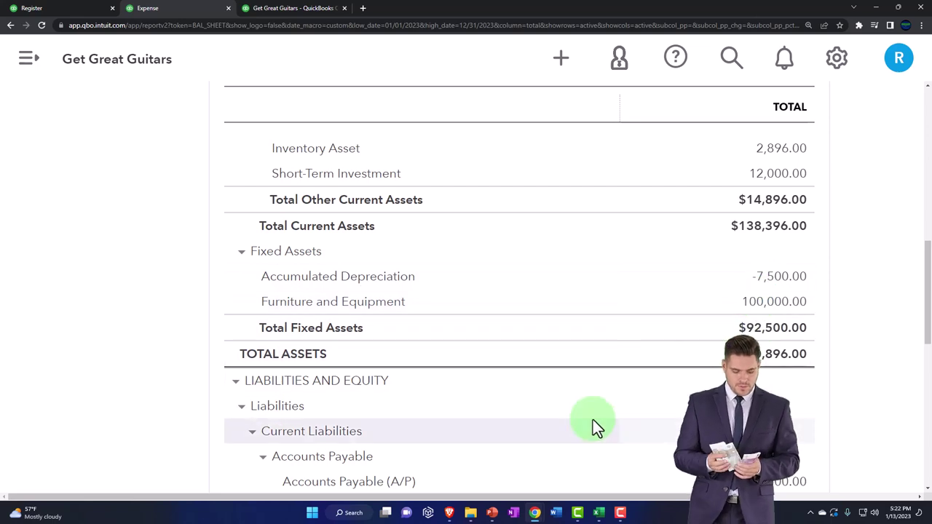
{"action": "left_click", "coordinate": [599, 513]}
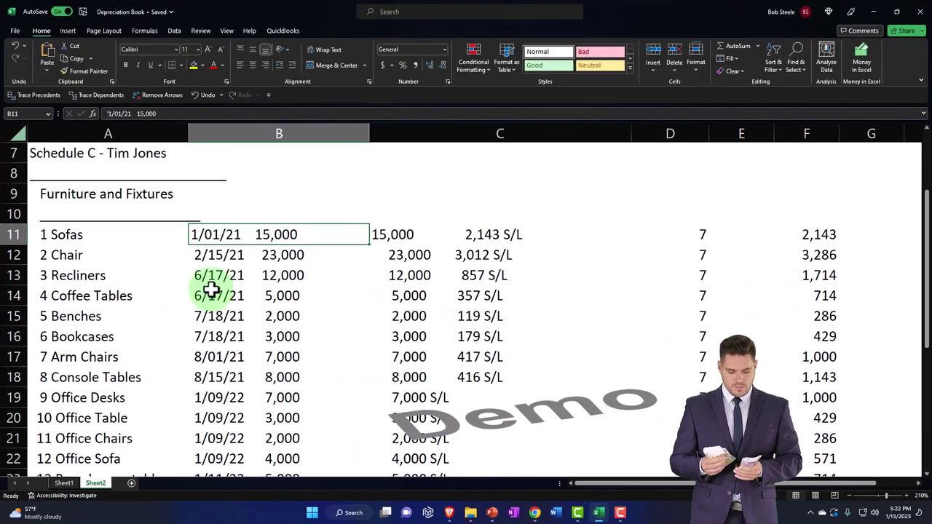
{"action": "left_click", "coordinate": [104, 196]}
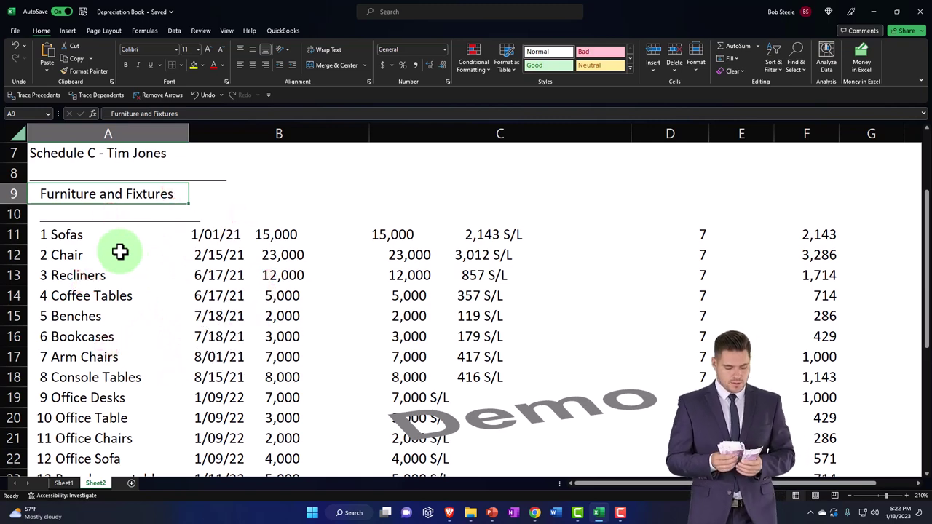
{"action": "scroll", "coordinate": [120, 252], "scroll_direction": "down", "scroll_amount": 2}
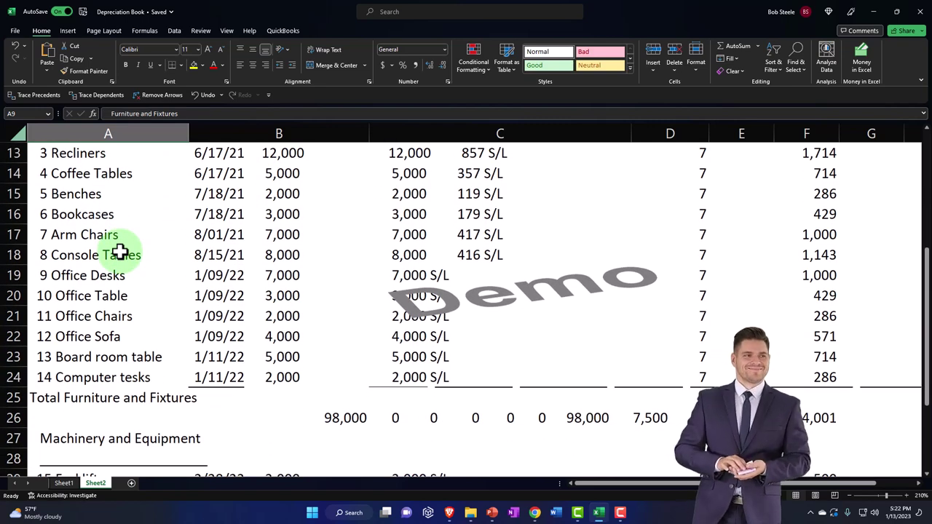
{"action": "scroll", "coordinate": [120, 251], "scroll_direction": "down", "scroll_amount": 1}
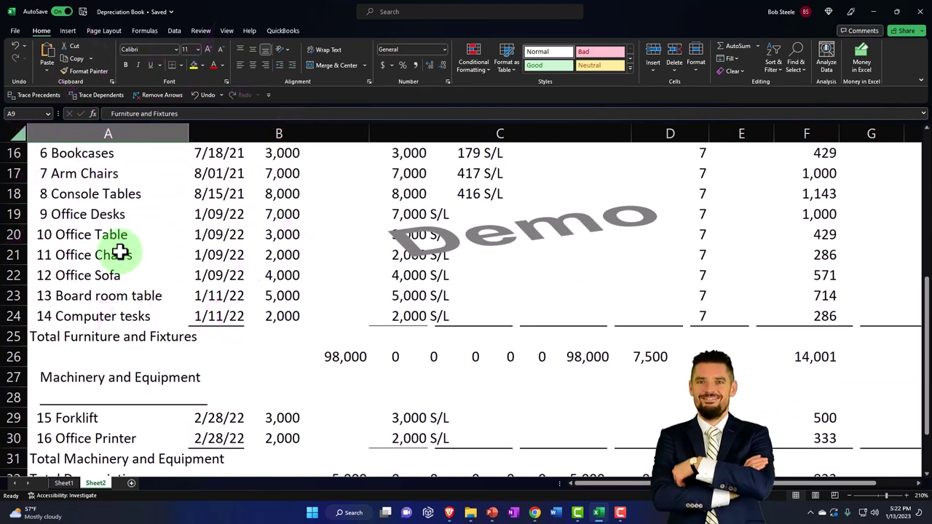
{"action": "scroll", "coordinate": [120, 252], "scroll_direction": "down", "scroll_amount": 2}
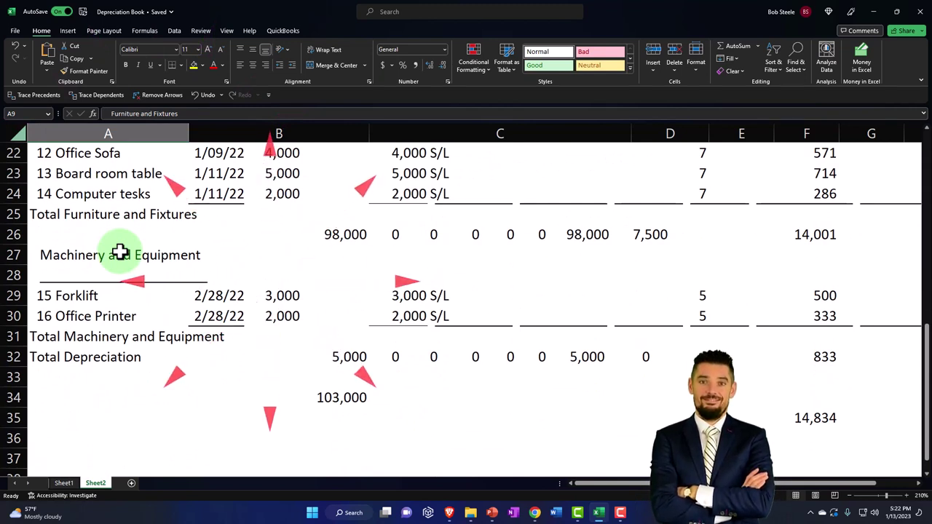
{"action": "scroll", "coordinate": [120, 252], "scroll_direction": "up", "scroll_amount": 7}
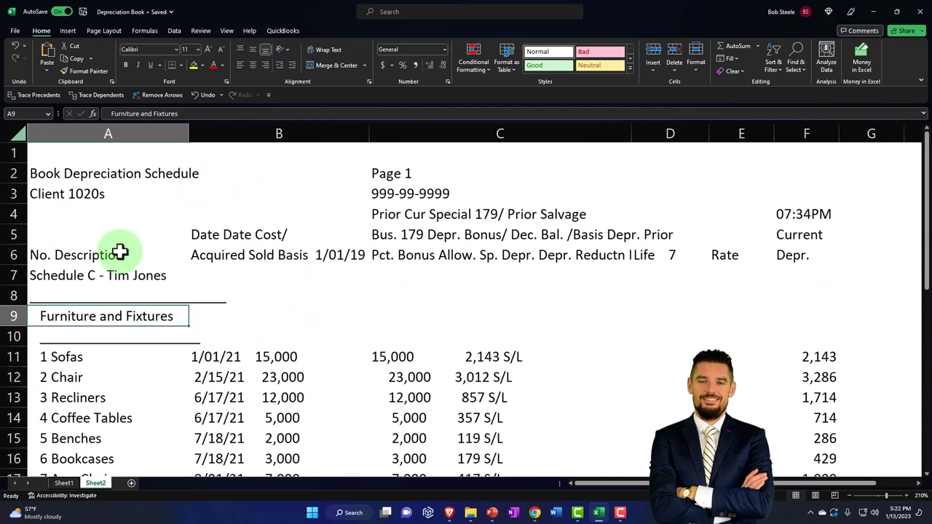
{"action": "scroll", "coordinate": [121, 252], "scroll_direction": "down", "scroll_amount": 2}
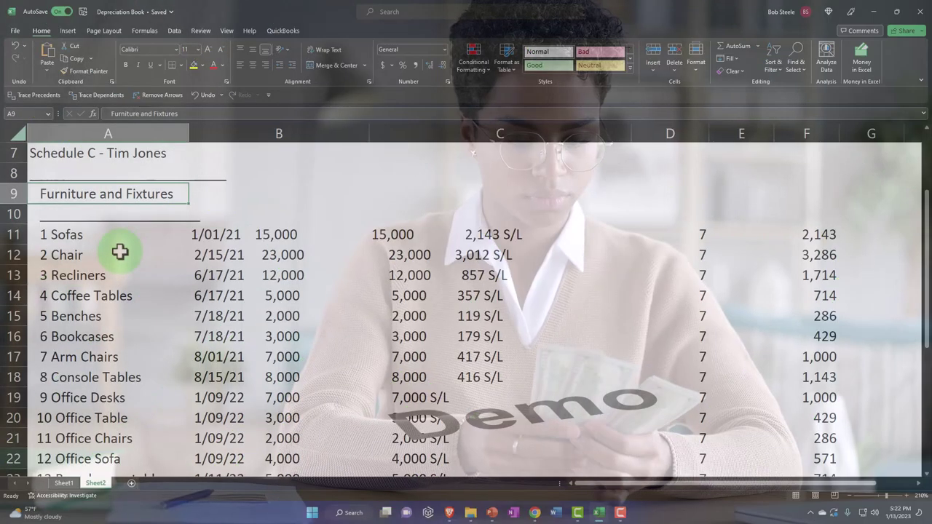
Sort the Get Great Guitars balance sheet by Total in descending order.
{"action": "left_click", "coordinate": [873, 12]}
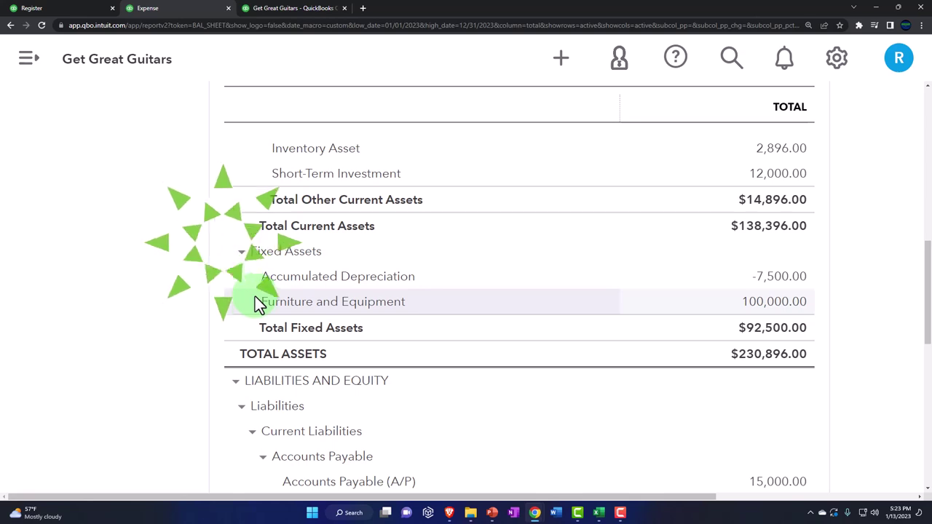
{"action": "scroll", "coordinate": [254, 296], "scroll_direction": "up", "scroll_amount": 3}
{"action": "scroll", "coordinate": [255, 300], "scroll_direction": "up", "scroll_amount": 5}
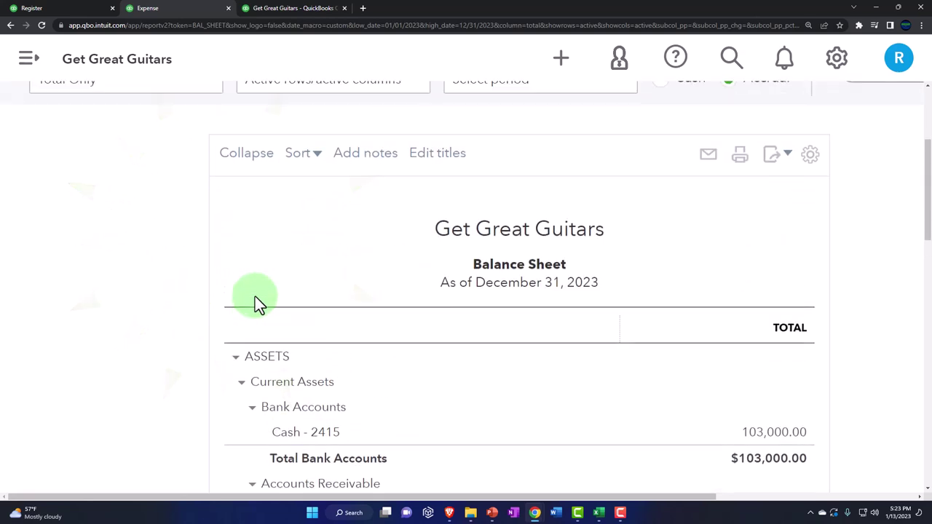
{"action": "left_click", "coordinate": [302, 286]}
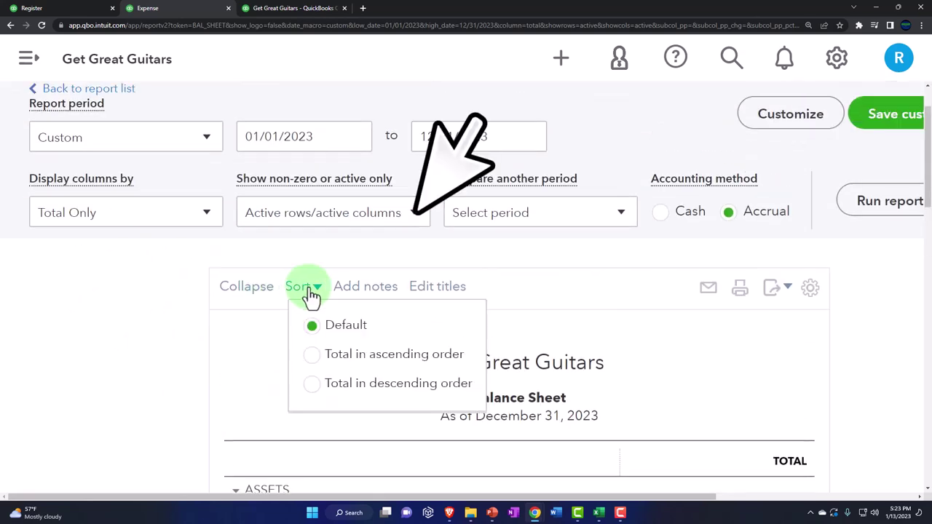
{"action": "left_click", "coordinate": [312, 384]}
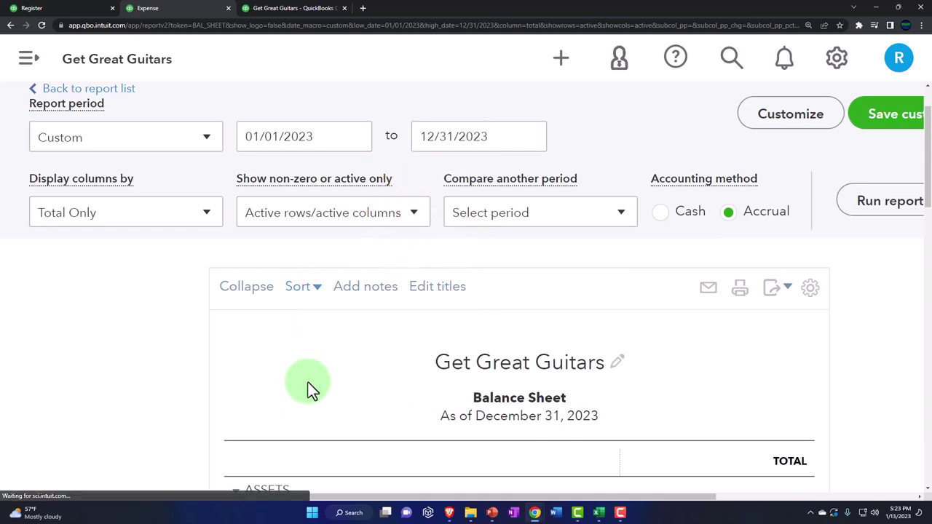
{"action": "scroll", "coordinate": [753, 246], "scroll_direction": "down", "scroll_amount": 2}
{"action": "scroll", "coordinate": [468, 331], "scroll_direction": "down", "scroll_amount": 5}
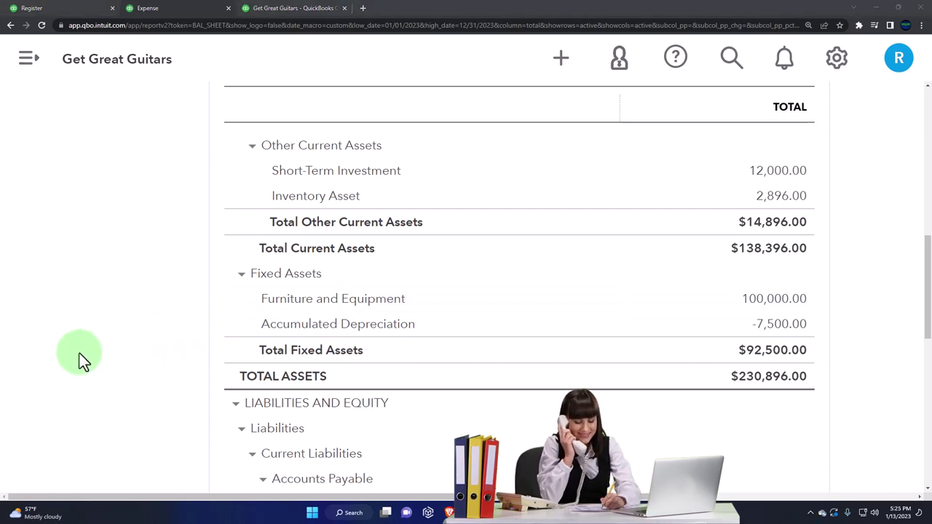
{"action": "scroll", "coordinate": [80, 353], "scroll_direction": "up", "scroll_amount": 8}
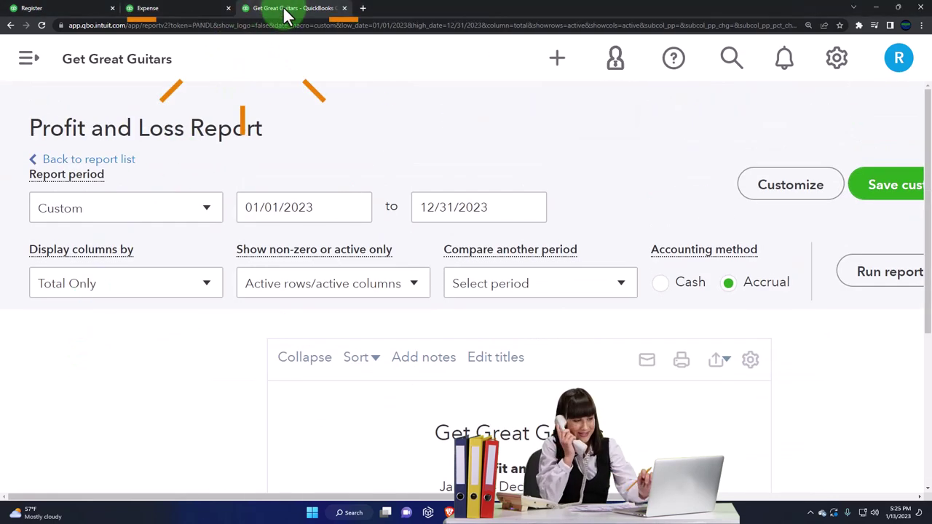
Duplicate the report's browser tab and reduce the page zoom to 125%.
{"action": "right_click", "coordinate": [287, 14]}
{"action": "left_click", "coordinate": [313, 79]}
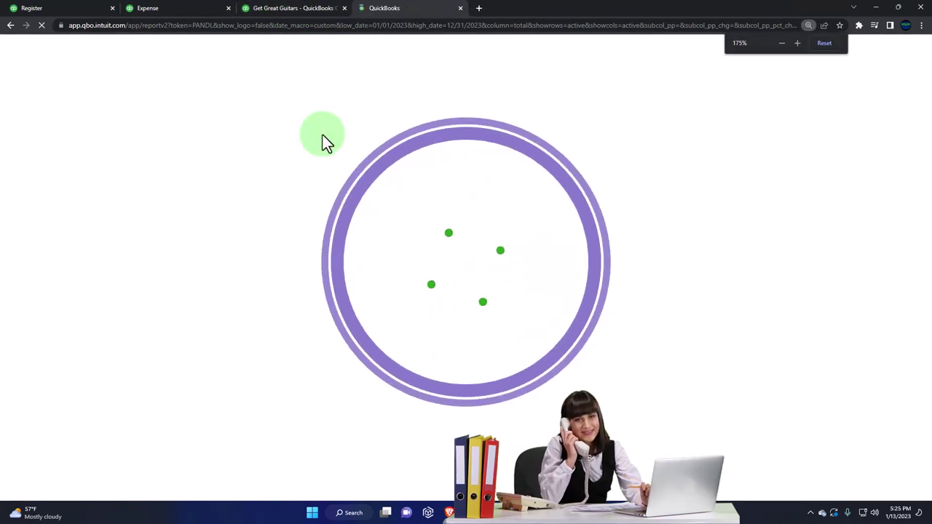
{"action": "key", "text": "ctrl+minus"}
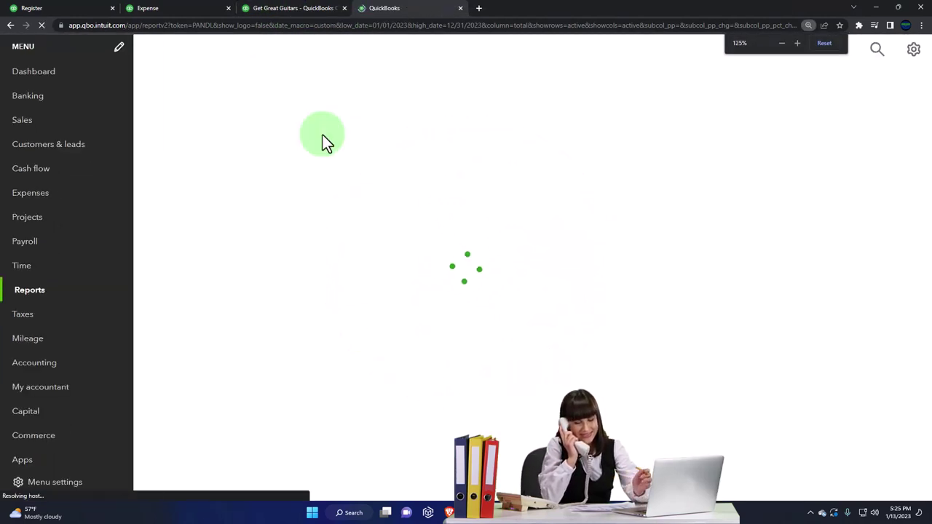
Find 'Trial' among Reports and open the Trial Balance report with the side navigation collapsed.
{"action": "left_click", "coordinate": [36, 364]}
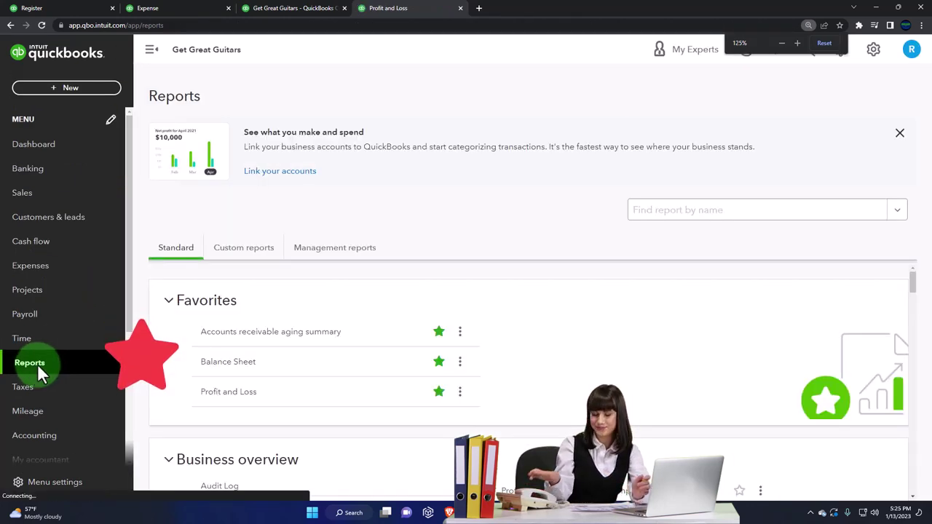
{"action": "left_click", "coordinate": [641, 222]}
{"action": "type", "text": "Tria"}
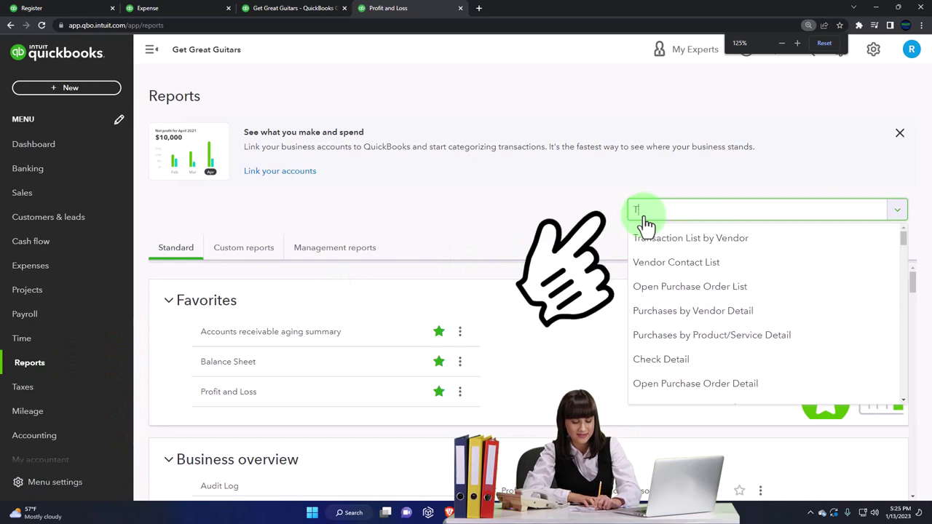
{"action": "left_click", "coordinate": [645, 226]}
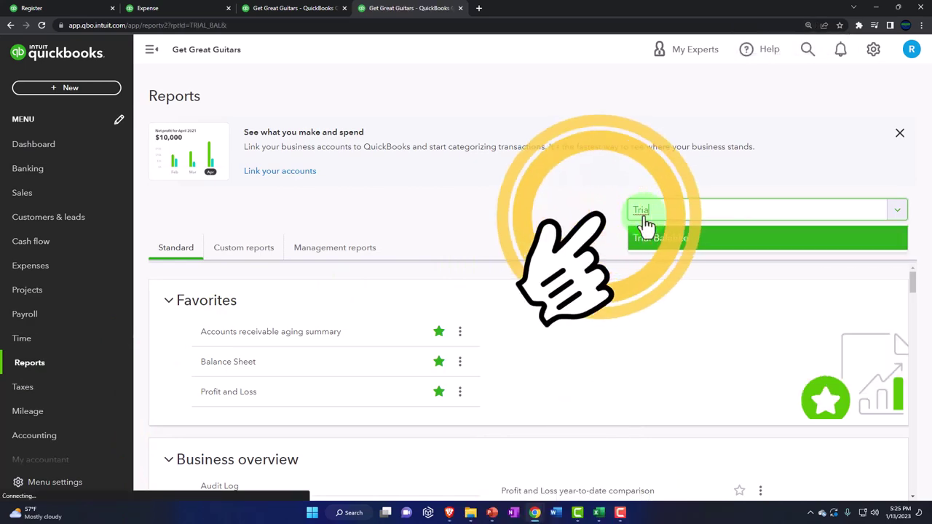
{"action": "scroll", "coordinate": [252, 87], "scroll_direction": "down", "scroll_amount": 2}
{"action": "left_click", "coordinate": [155, 58]}
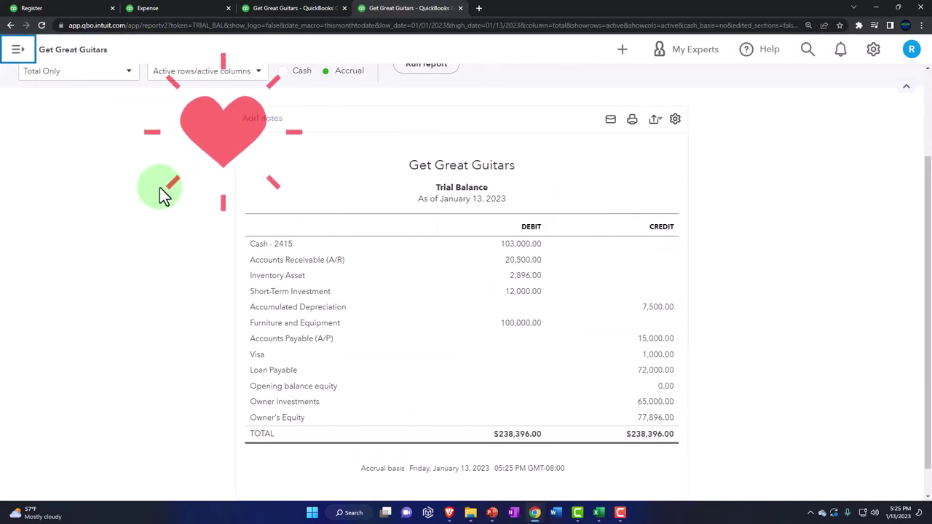
Run the trial balance for 01/01/2023 to 12/31/2023.
{"action": "scroll", "coordinate": [160, 194], "scroll_direction": "up", "scroll_amount": 2}
{"action": "left_click", "coordinate": [239, 174]}
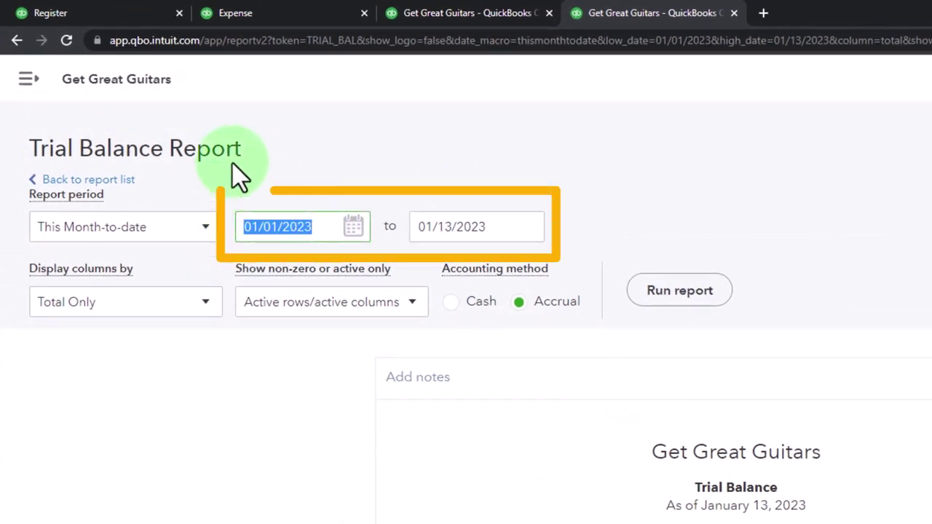
{"action": "type", "text": "010123"}
{"action": "key", "text": "Tab"}
{"action": "type", "text": "123"}
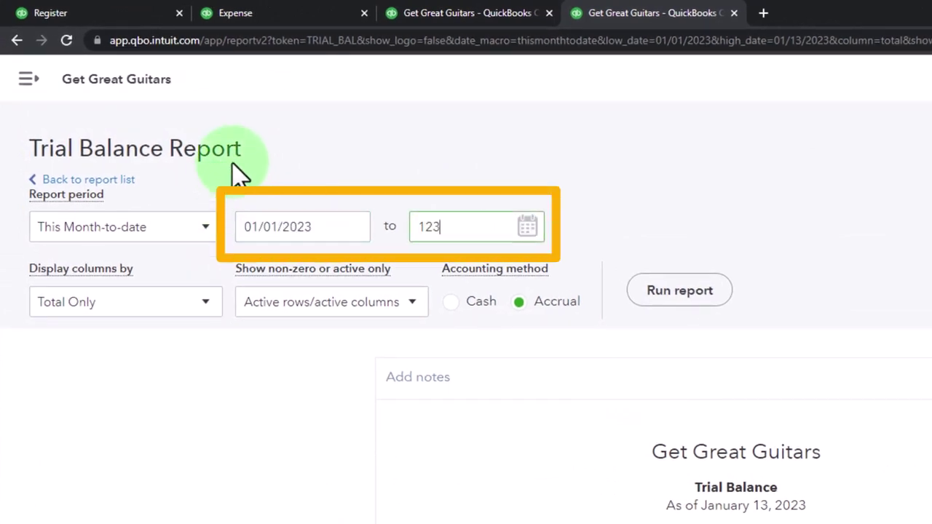
{"action": "type", "text": "123"}
{"action": "key", "text": "Tab"}
{"action": "left_click", "coordinate": [688, 295]}
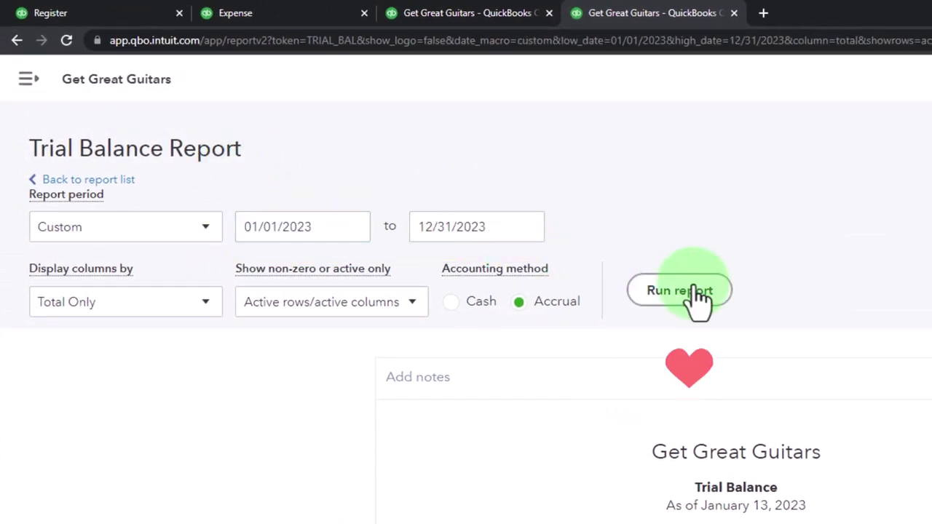
Enlarge the trial balance and review Furniture and Equipment at 100,000 and $238,396.00 totals.
{"action": "scroll", "coordinate": [691, 321], "scroll_direction": "down", "scroll_amount": 2}
{"action": "key", "text": "ctrl+plus"}
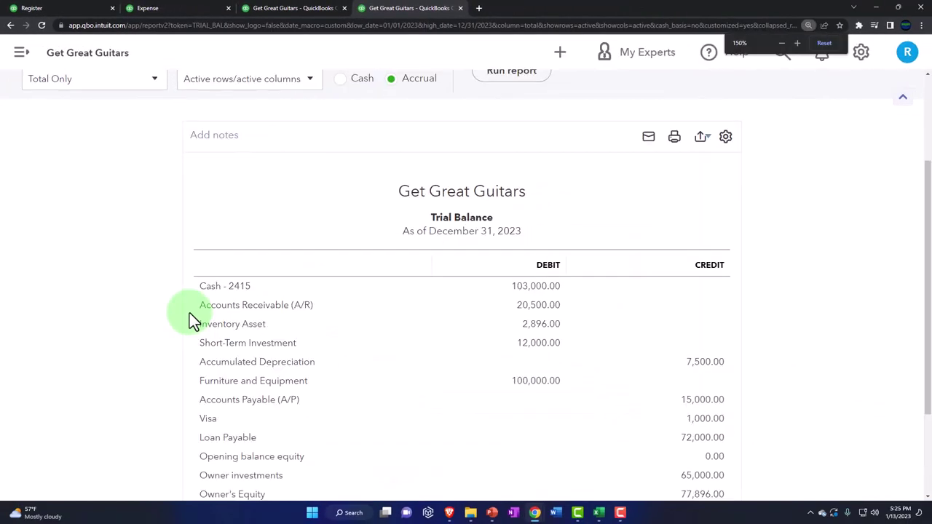
{"action": "key", "text": "ctrl+plus"}
{"action": "key", "text": "ctrl+plus"}
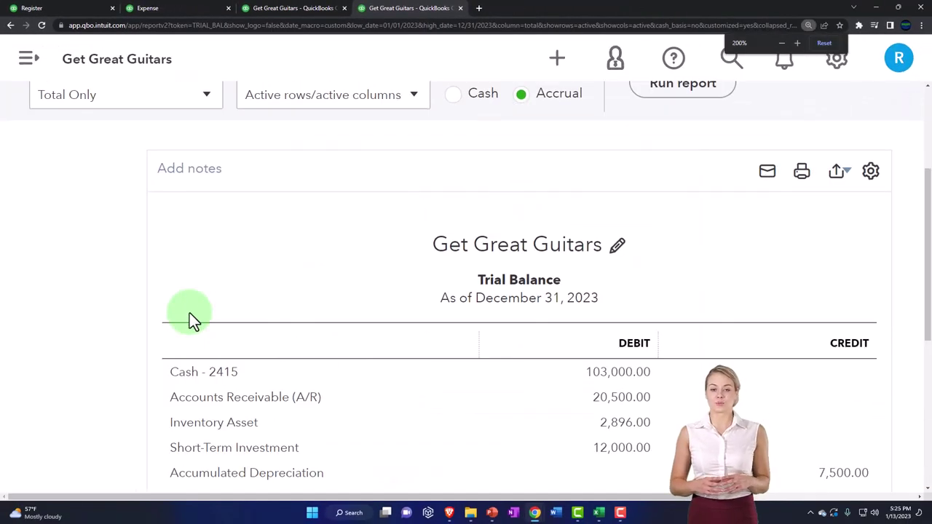
{"action": "left_click_drag", "start_coordinate": [348, 496], "coordinate": [395, 496]}
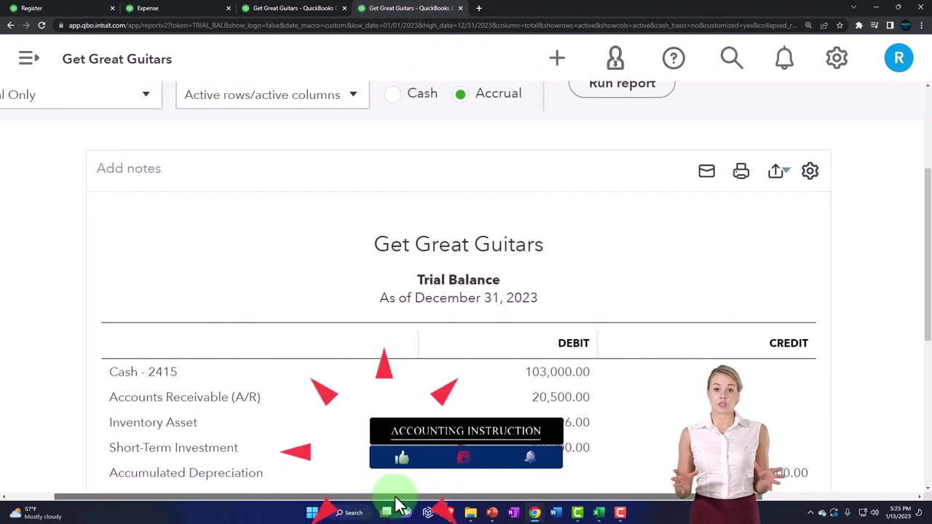
{"action": "scroll", "coordinate": [60, 346], "scroll_direction": "down", "scroll_amount": 2}
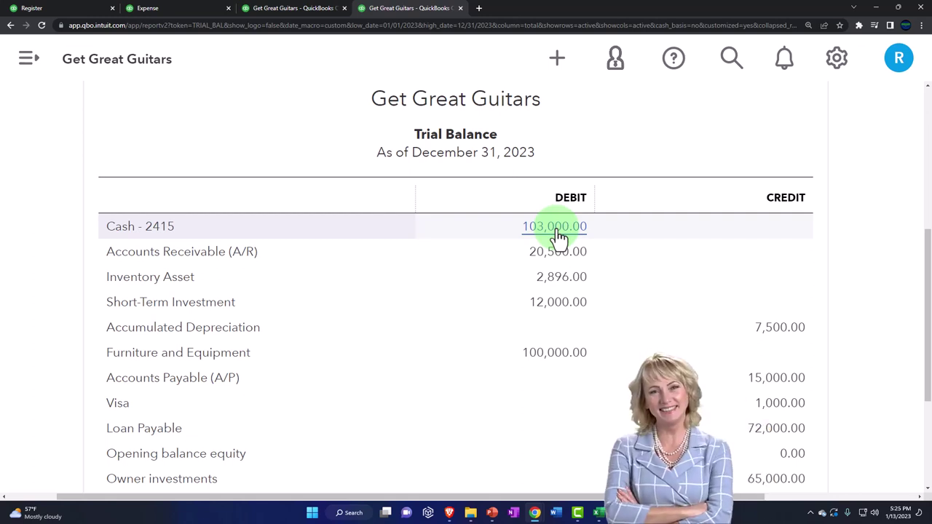
{"action": "scroll", "coordinate": [557, 236], "scroll_direction": "down", "scroll_amount": 1}
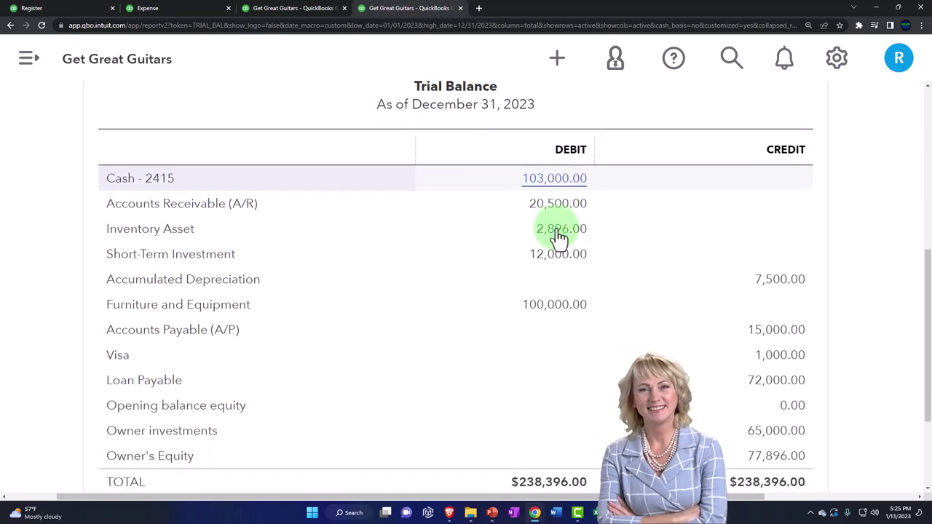